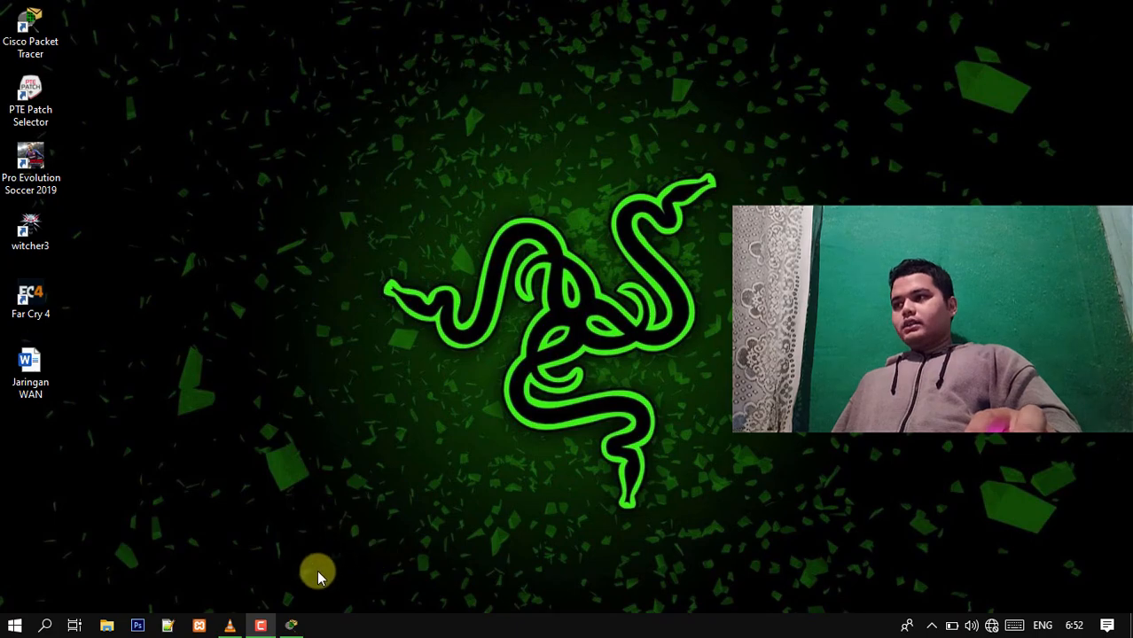
- Switch to the Cisco Packet Tracer window
left_click(300, 619)
left_click(300, 619)
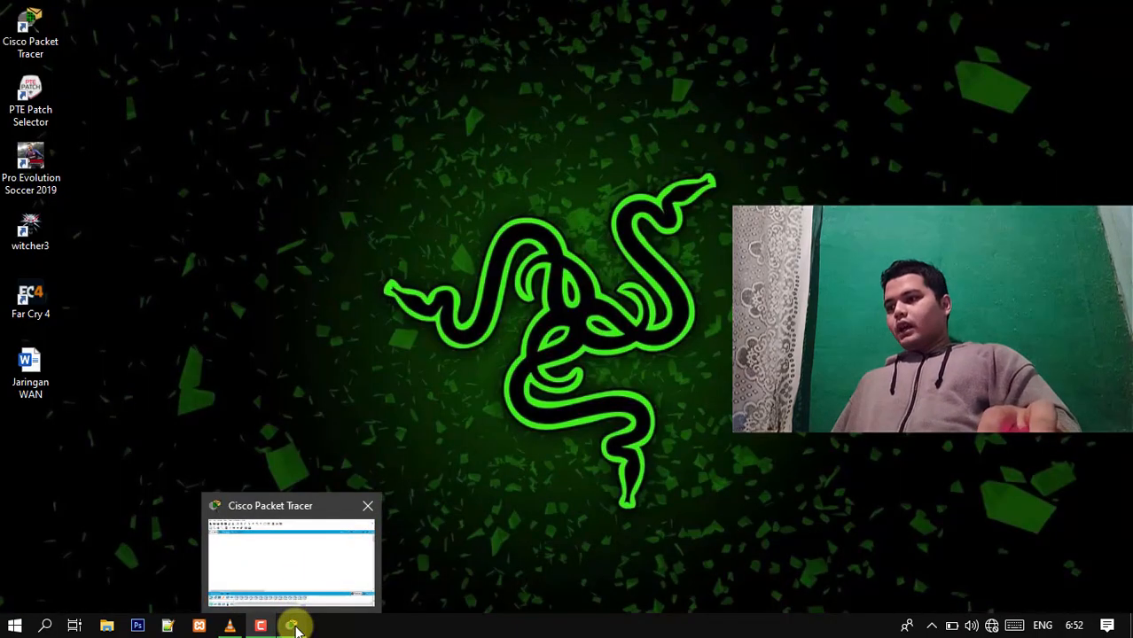
left_click(296, 621)
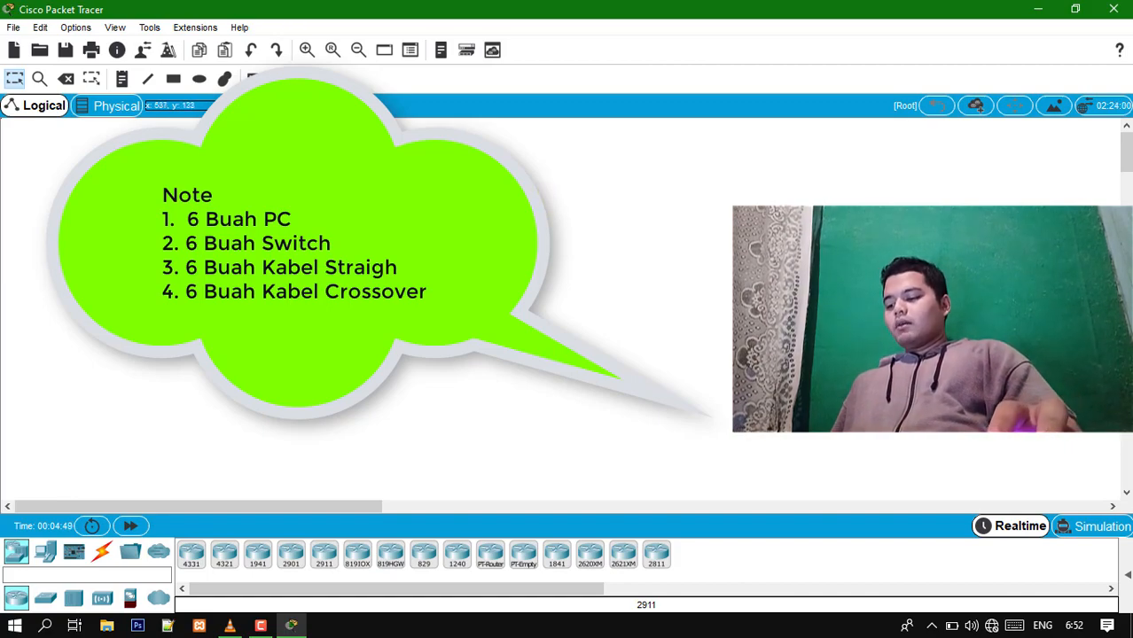
- Place three PCs in an arc across the upper part of the logical workspace
left_click(47, 554)
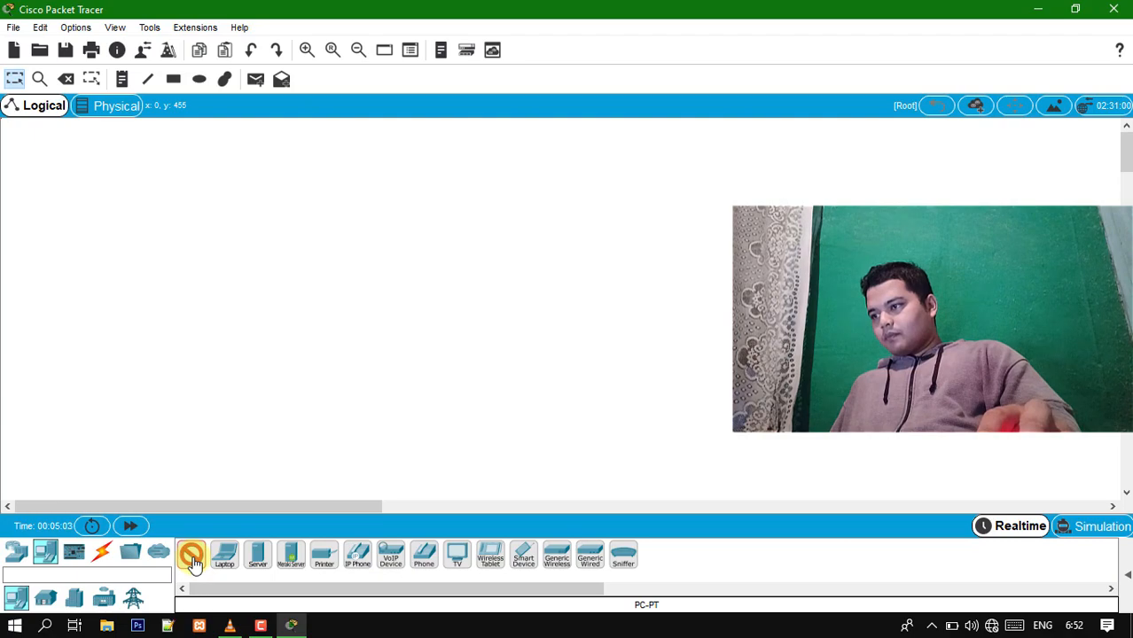
left_click(100, 192)
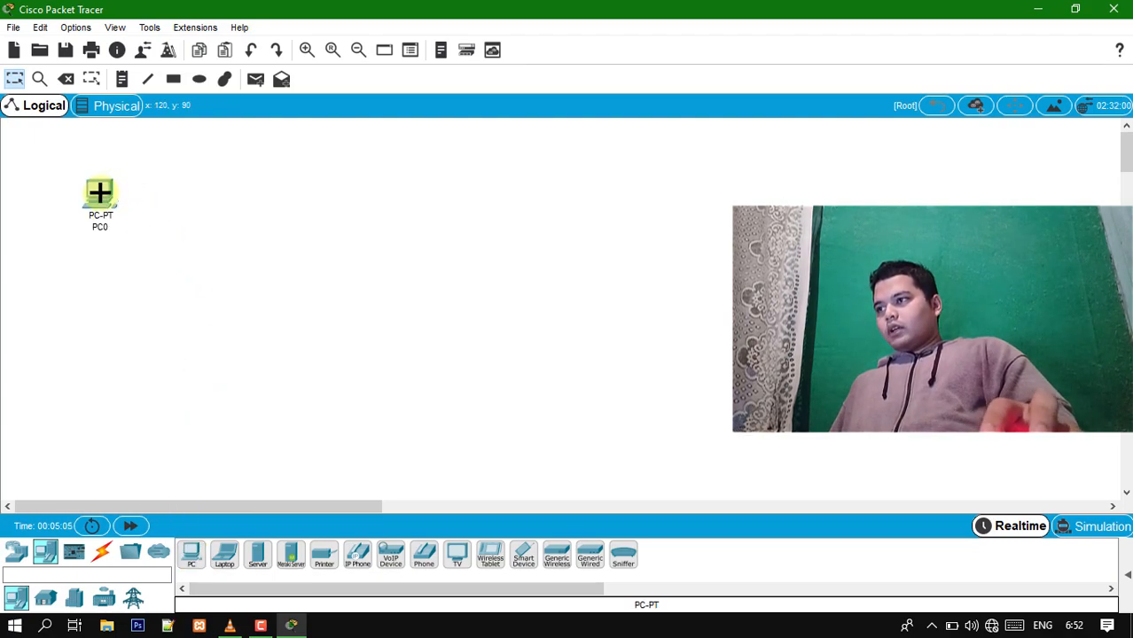
left_click(192, 553)
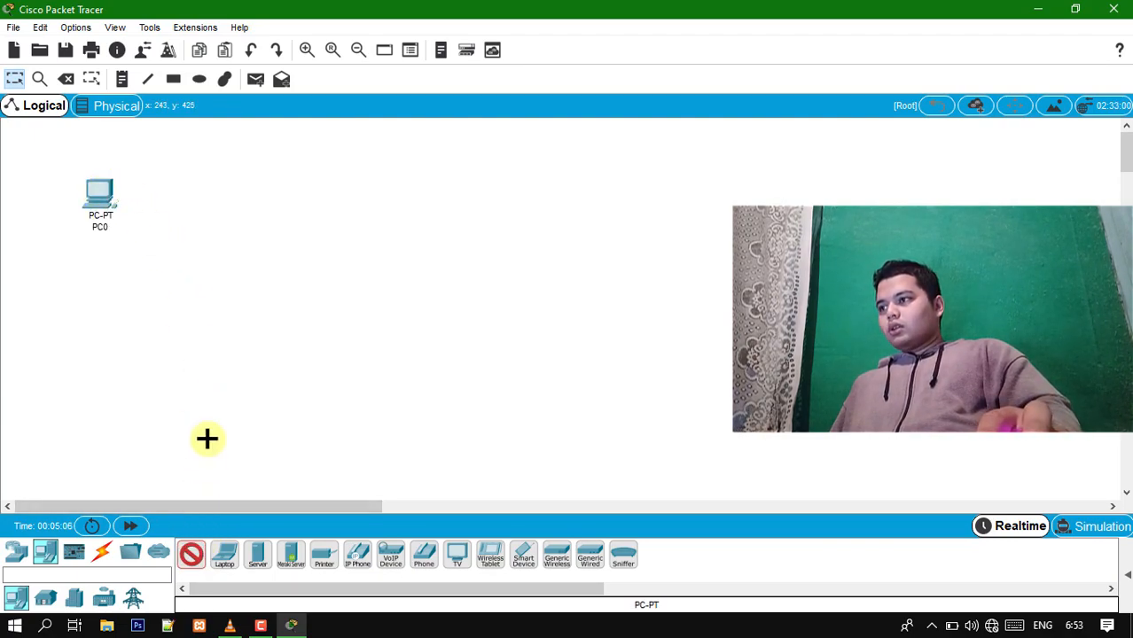
left_click(190, 169)
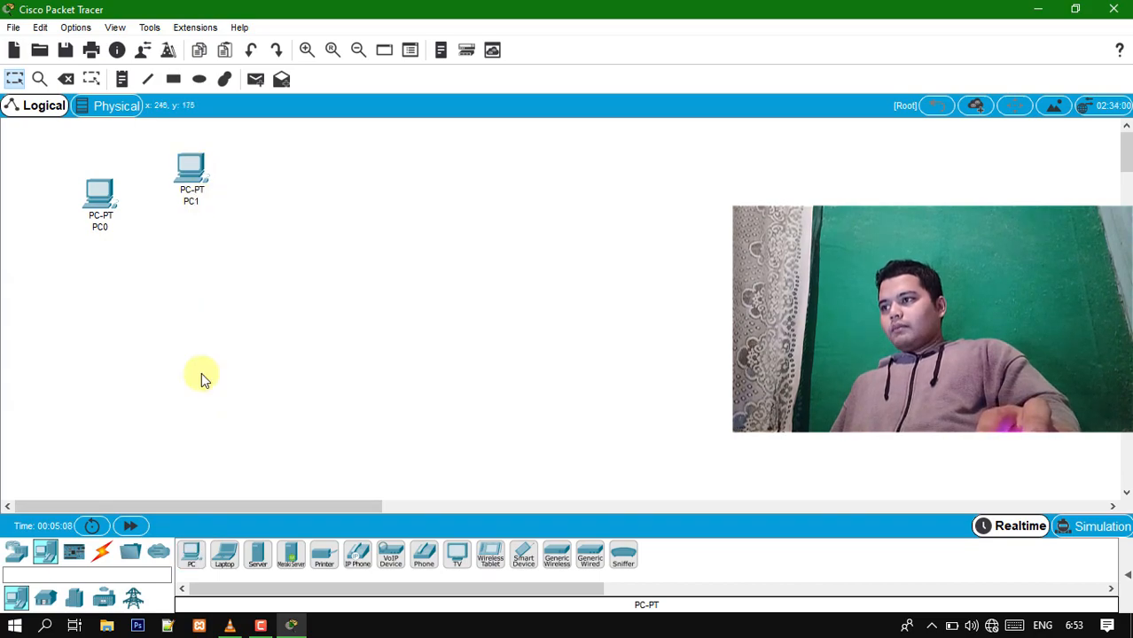
left_click(193, 551)
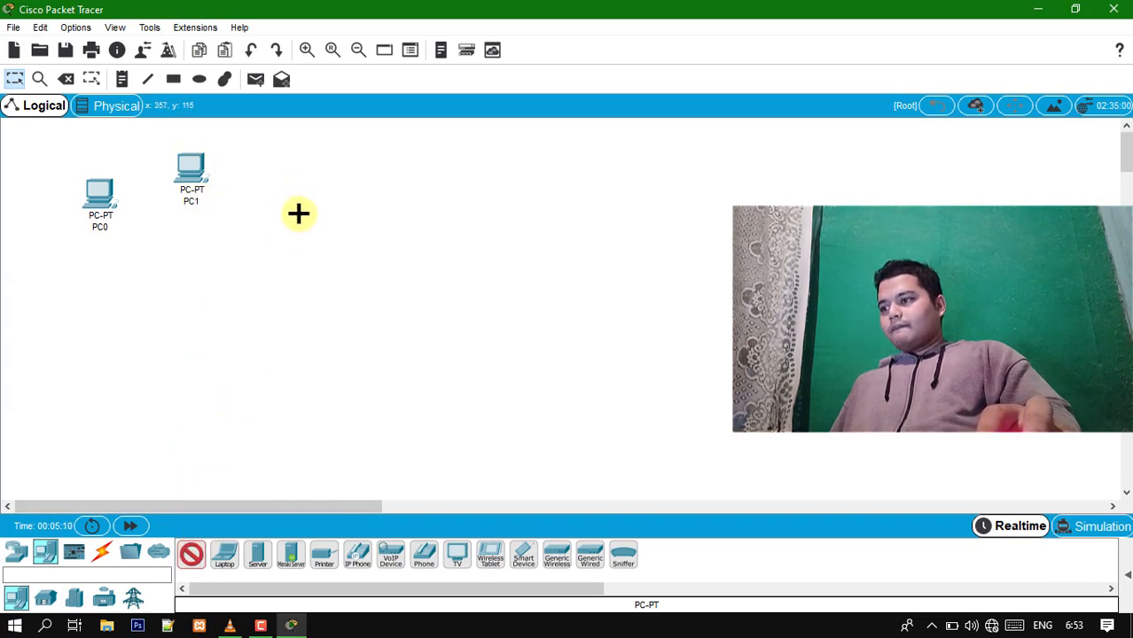
left_click(310, 219)
- Add three more PCs along the lower half to form a ring of six, and adjust the spacing of PC0, PC3 and PC4
left_click(192, 554)
left_click(289, 346)
left_click(193, 553)
left_click(187, 413)
left_click(189, 553)
left_click(59, 361)
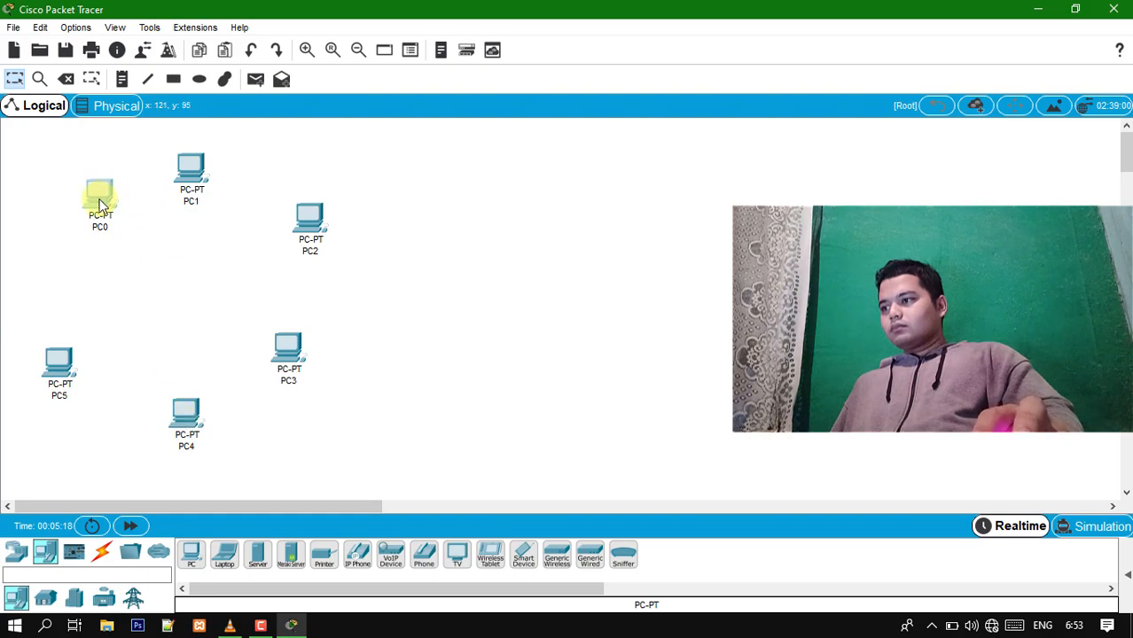
left_click_drag(288, 347, 299, 351)
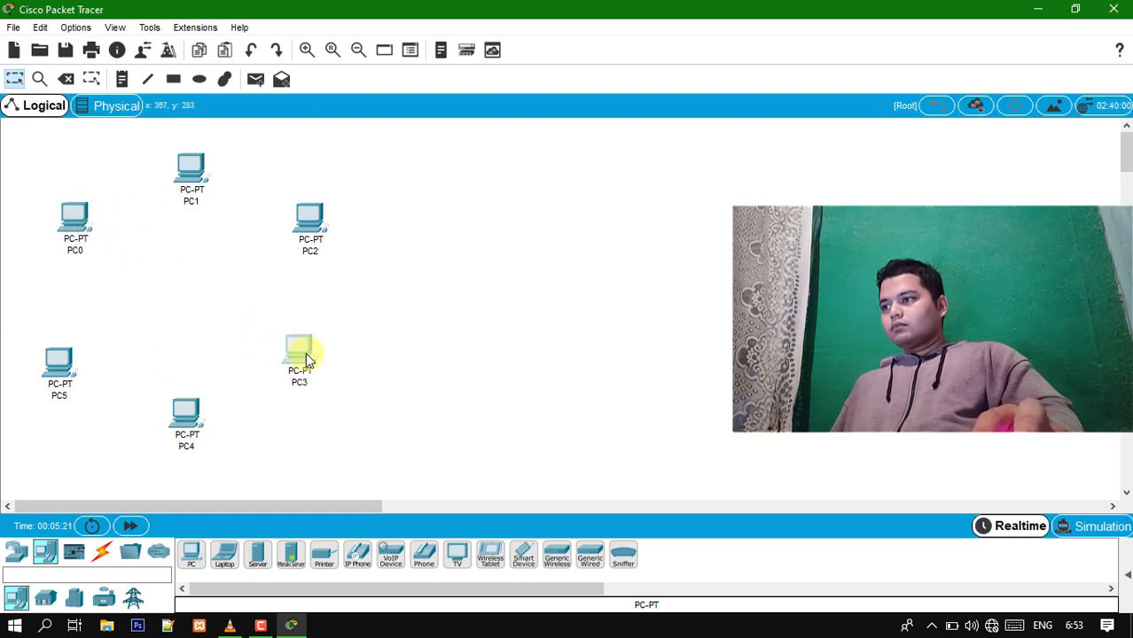
left_click_drag(198, 408, 209, 408)
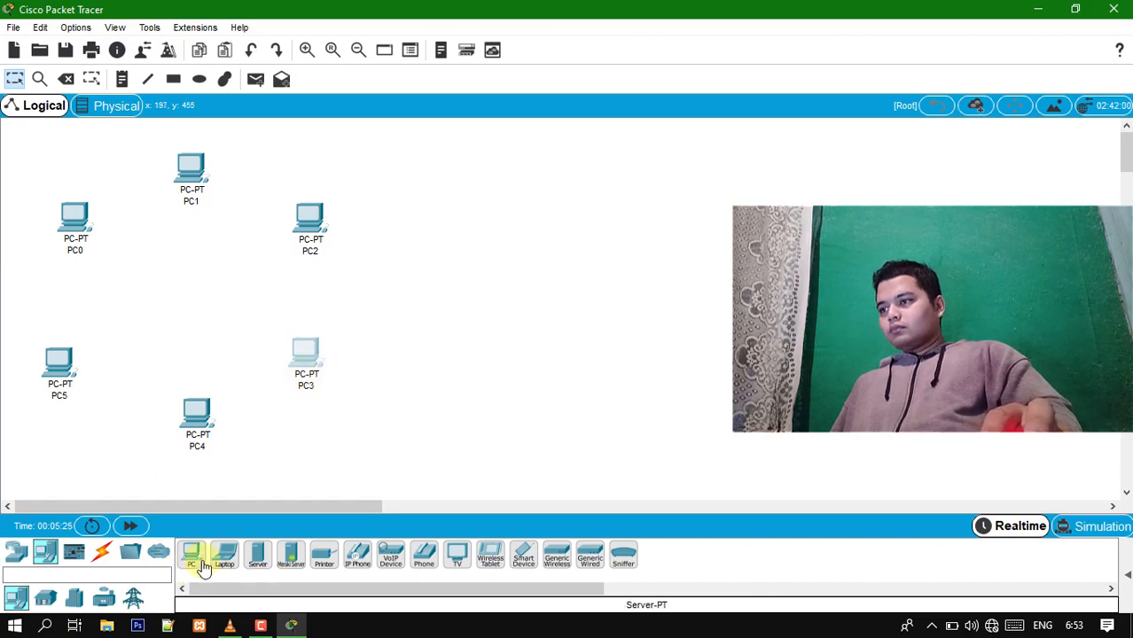
- Search the devices for "swi" and place a PT-Switch just inside the ring next to PC0
left_click(118, 571)
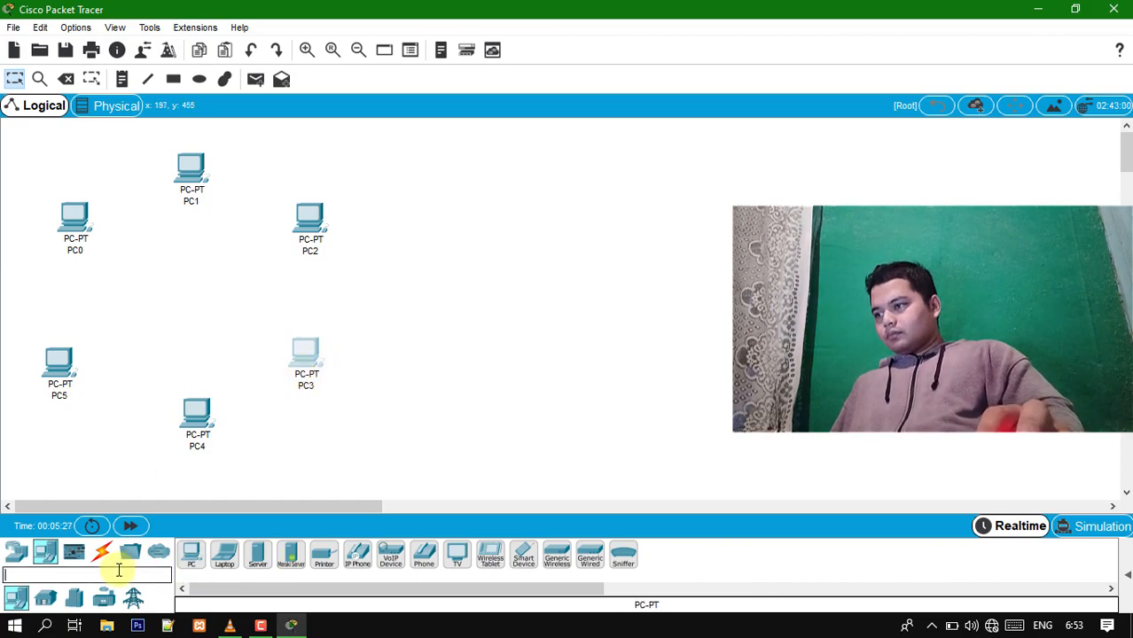
type("swi")
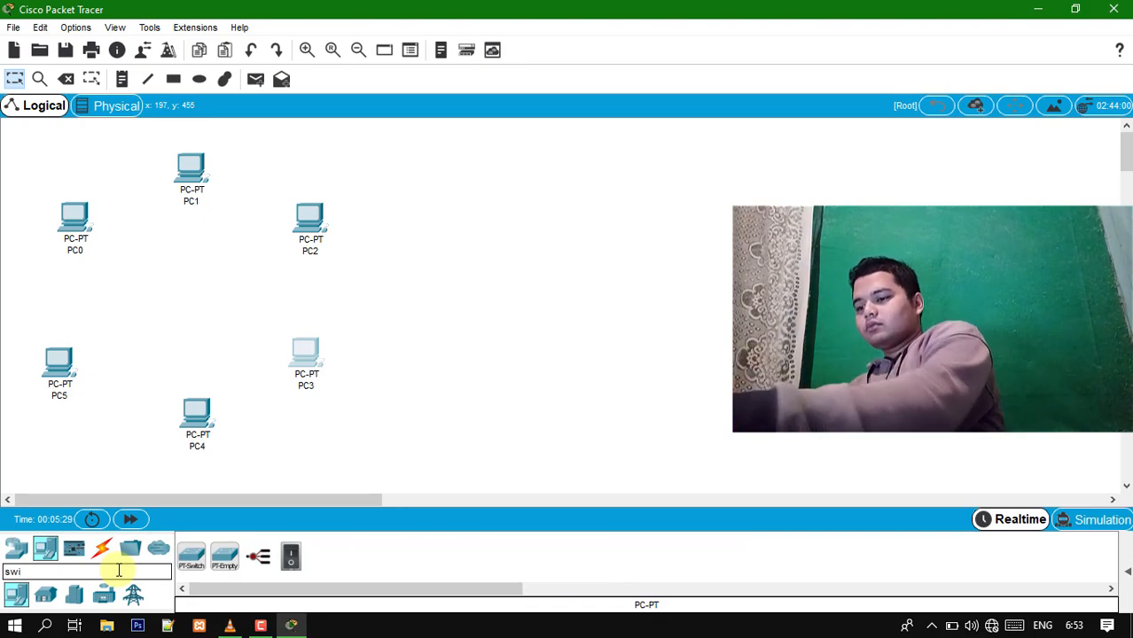
key("BackSpace")
key("BackSpace")
key("BackSpace")
left_click(193, 559)
left_click(112, 271)
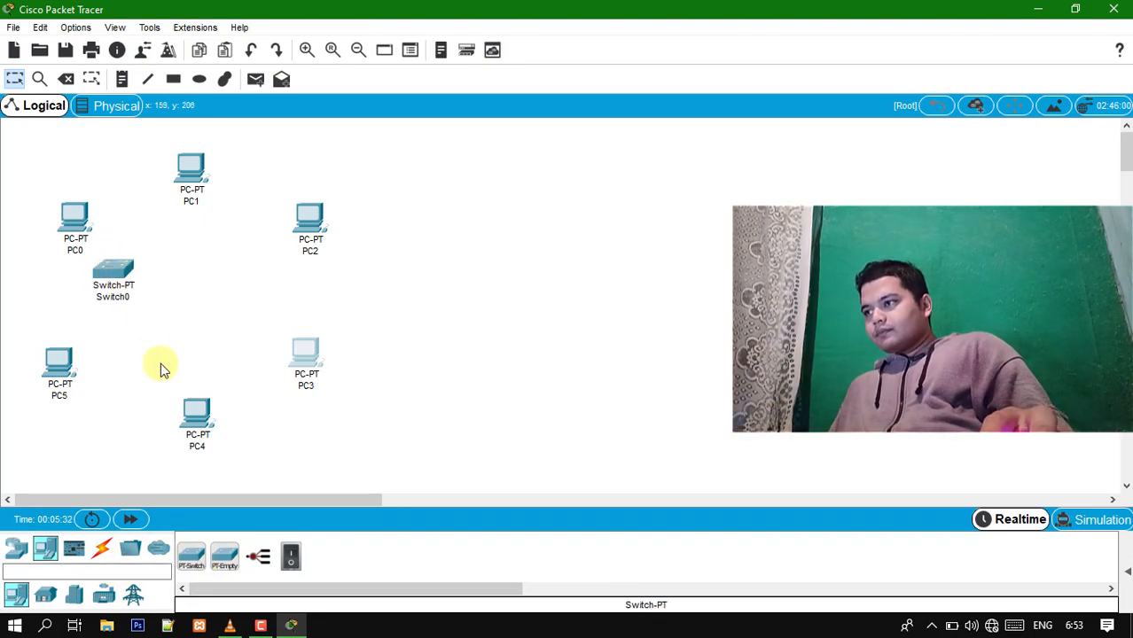
- Place five more PT-Switches inside the ring, one next to each of the remaining PCs
left_click(192, 557)
left_click(189, 247)
left_click(191, 558)
left_click(264, 285)
left_click(192, 557)
left_click(233, 366)
left_click(191, 556)
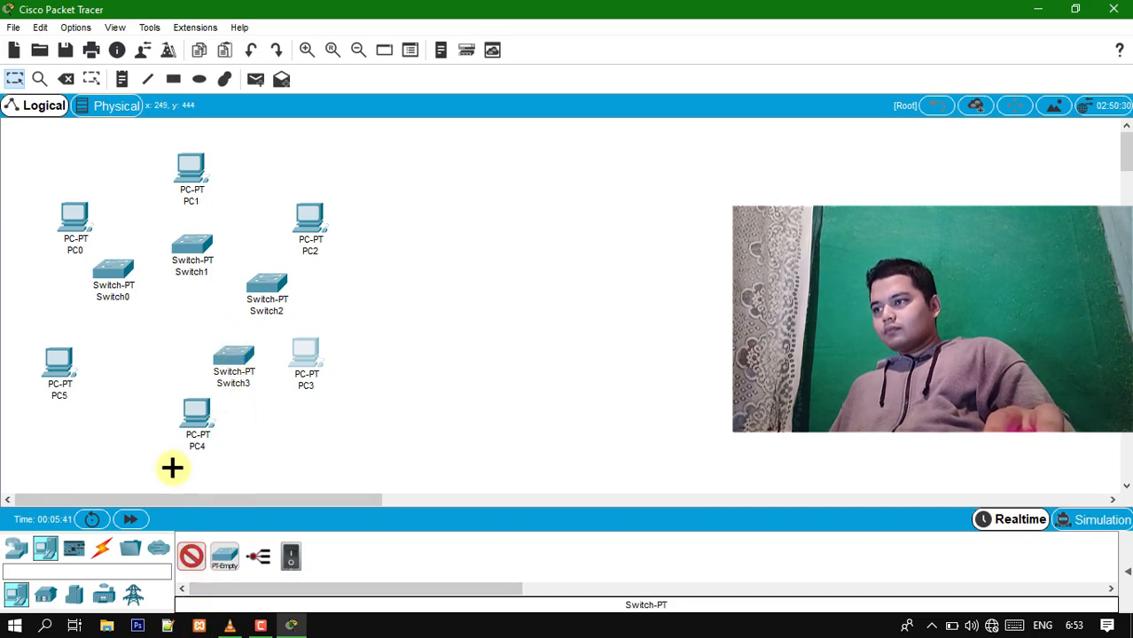
left_click(158, 360)
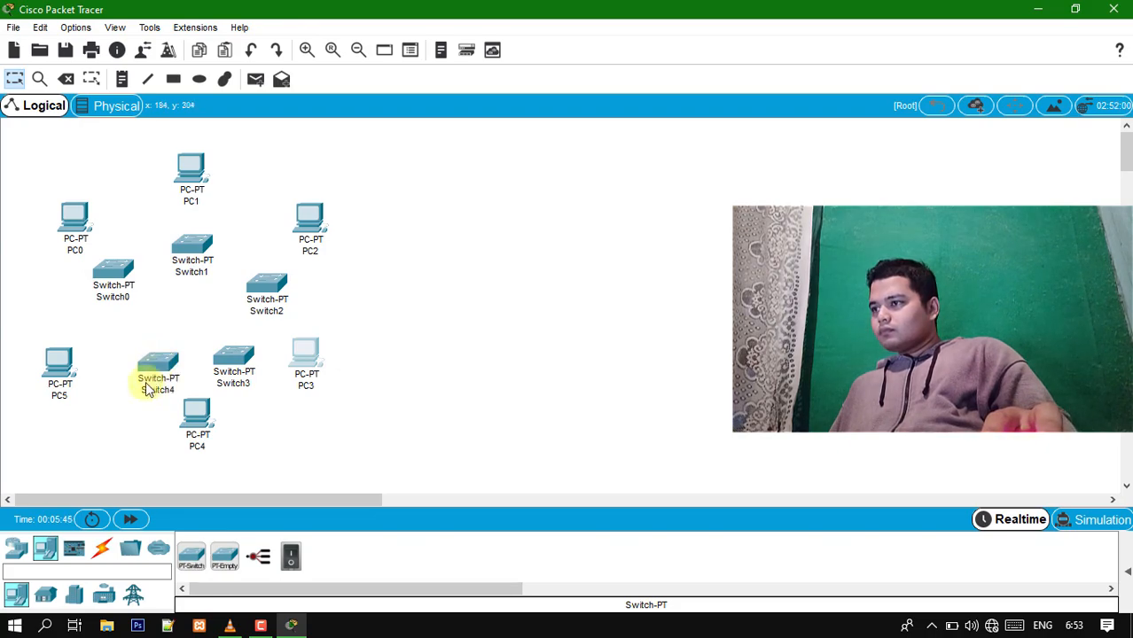
left_click(94, 319)
- Move PC4, PC3 and Switch3 outward and shift Switch4 and Switch2 to spread the ring out
left_click_drag(207, 440, 220, 465)
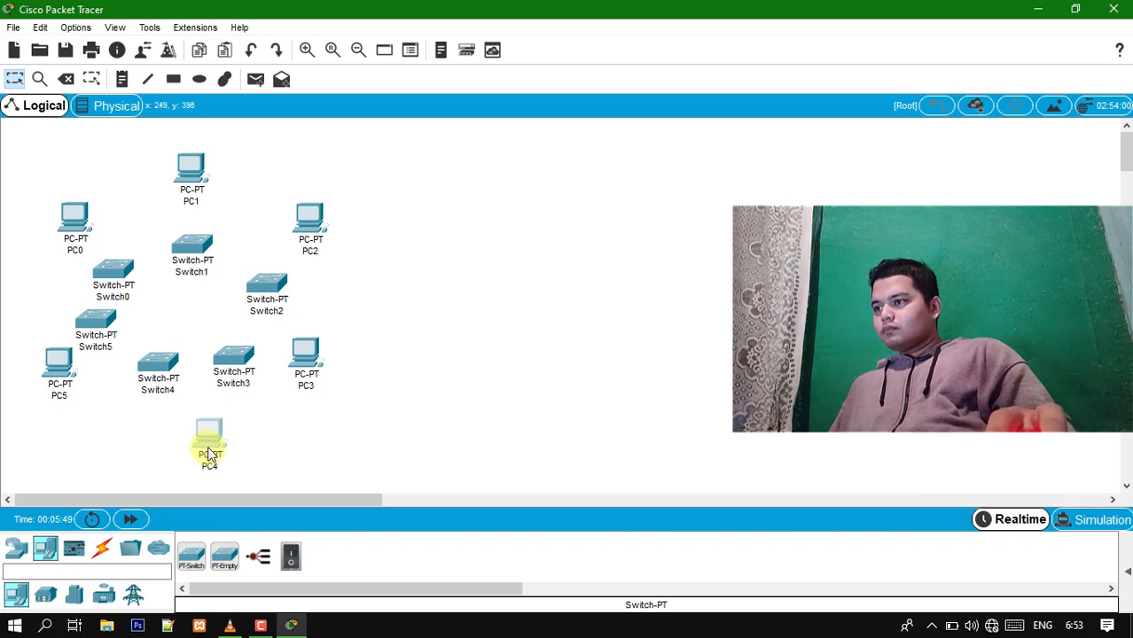
left_click_drag(298, 361, 323, 388)
left_click_drag(251, 359, 285, 355)
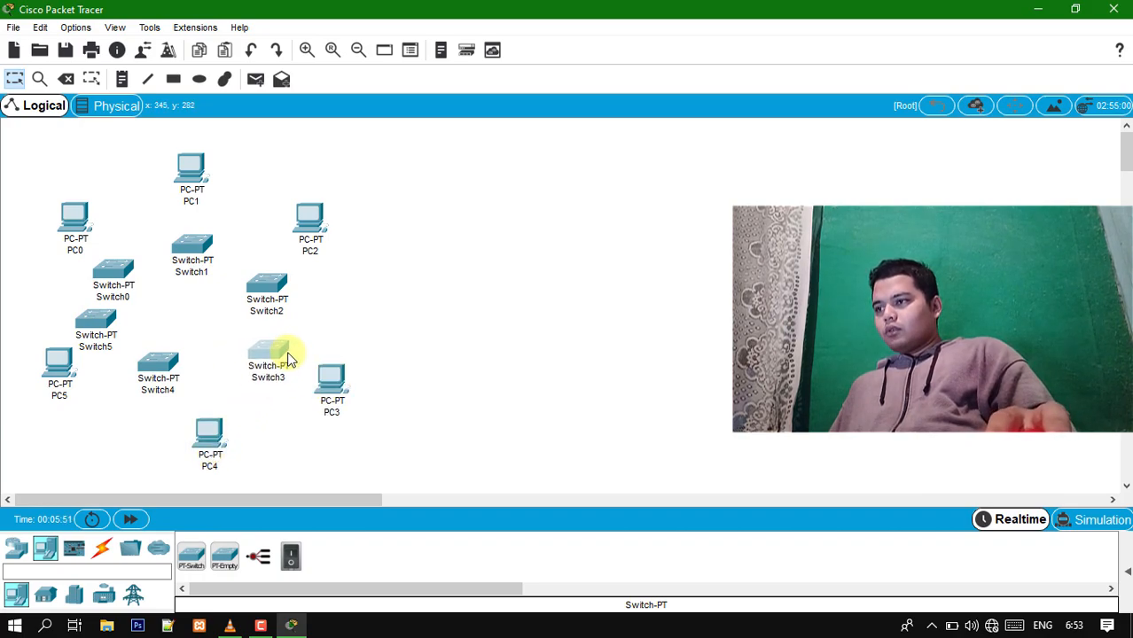
left_click_drag(169, 374, 196, 383)
left_click_drag(266, 293, 271, 277)
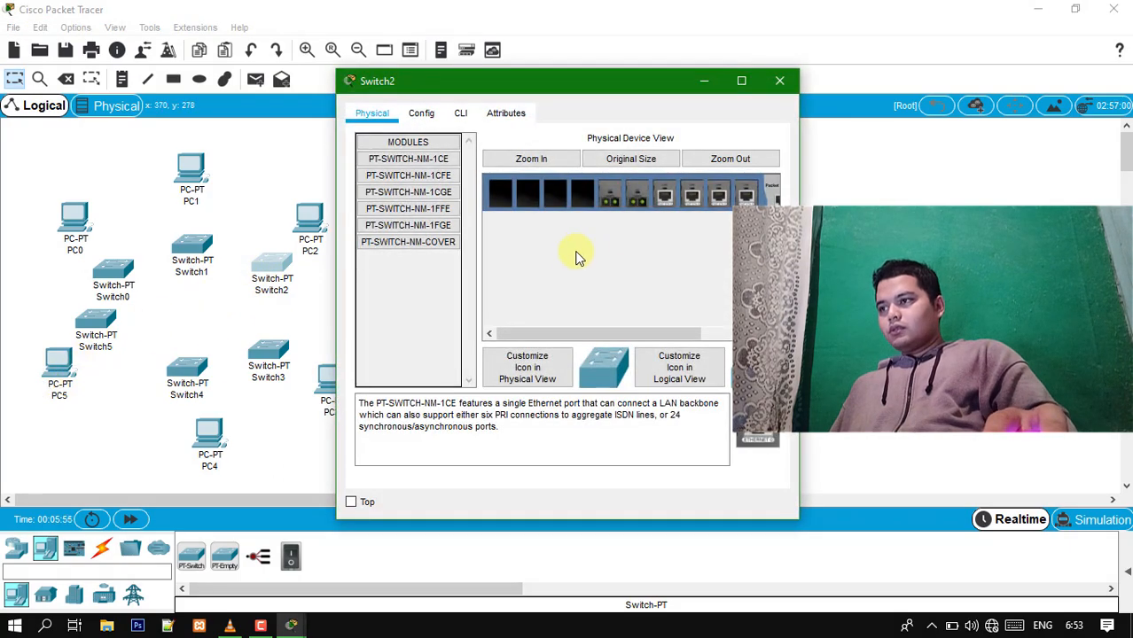
left_click(781, 82)
- Reposition Switch5, PC5, Switch4, PC4, PC3 and Switch3 to even out the lower half of the ring
left_click_drag(97, 321, 108, 339)
left_click_drag(59, 373, 43, 393)
left_click_drag(106, 336, 105, 348)
left_click_drag(176, 369, 183, 380)
left_click_drag(207, 434, 188, 451)
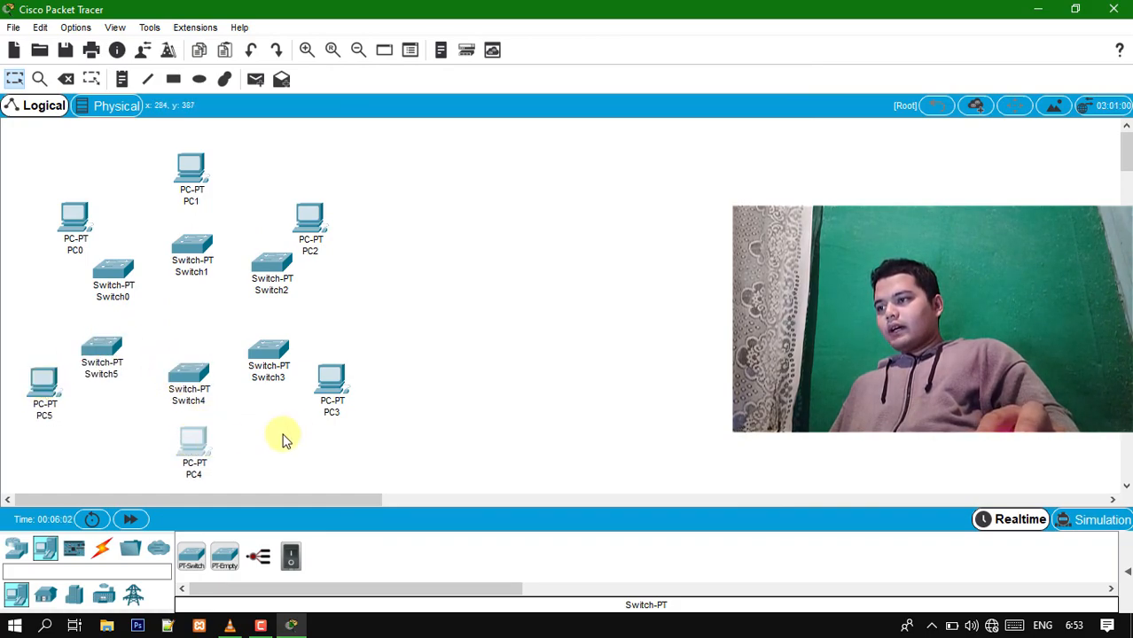
left_click_drag(327, 390, 310, 412)
left_click_drag(283, 353, 282, 358)
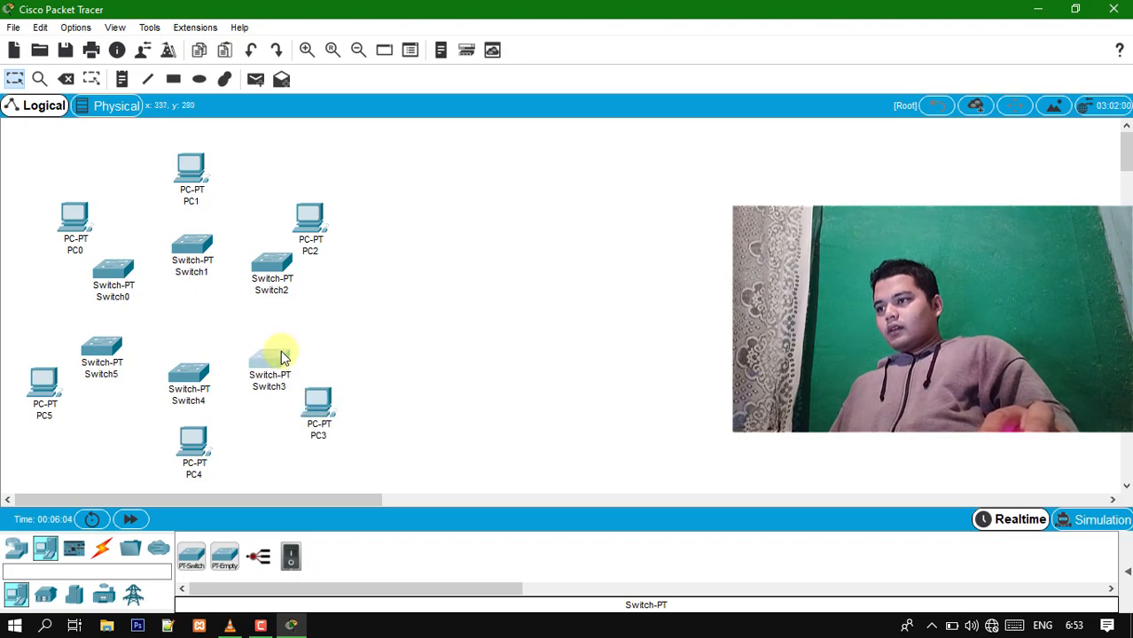
- Fine-tune the ring layout by shifting PC2, PC1, PC0, Switch1, Switch2, Switch4, PC3 and PC4
left_click_drag(317, 223, 348, 240)
left_click_drag(192, 169, 209, 197)
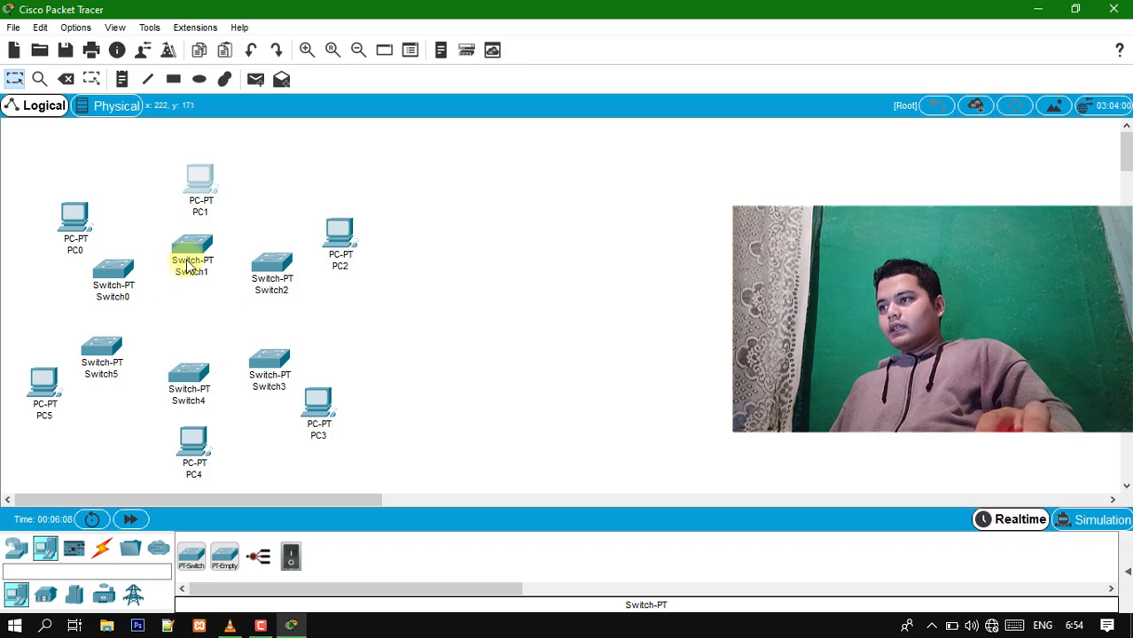
left_click_drag(82, 218, 70, 221)
left_click_drag(213, 245, 203, 251)
left_click_drag(269, 266, 274, 282)
left_click_drag(185, 379, 191, 400)
left_click_drag(332, 417, 339, 423)
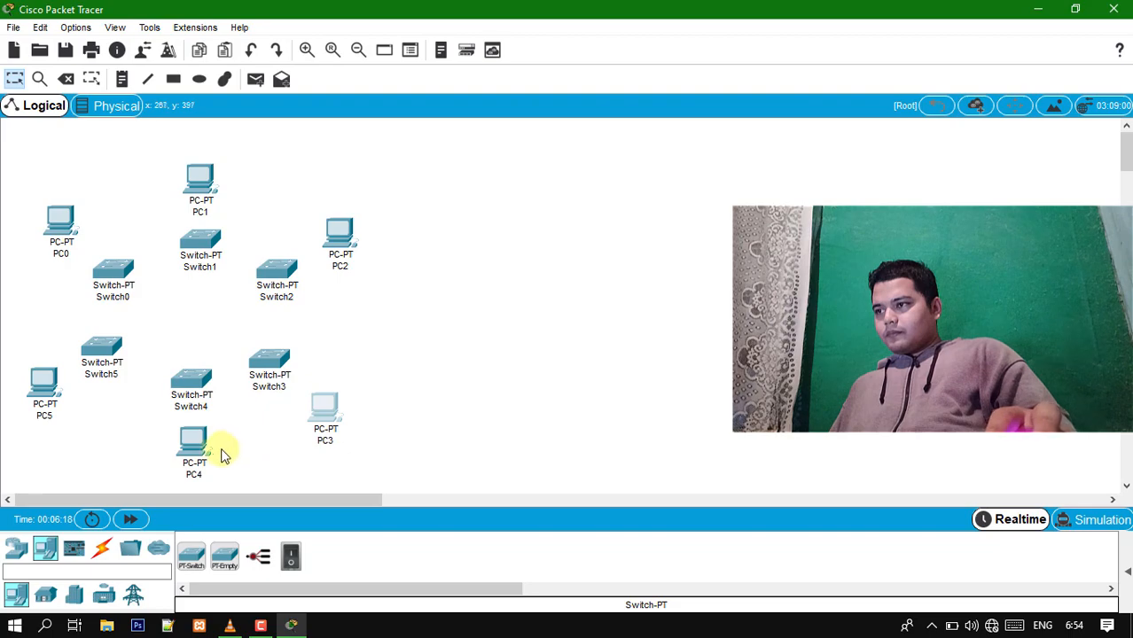
left_click_drag(207, 455, 205, 466)
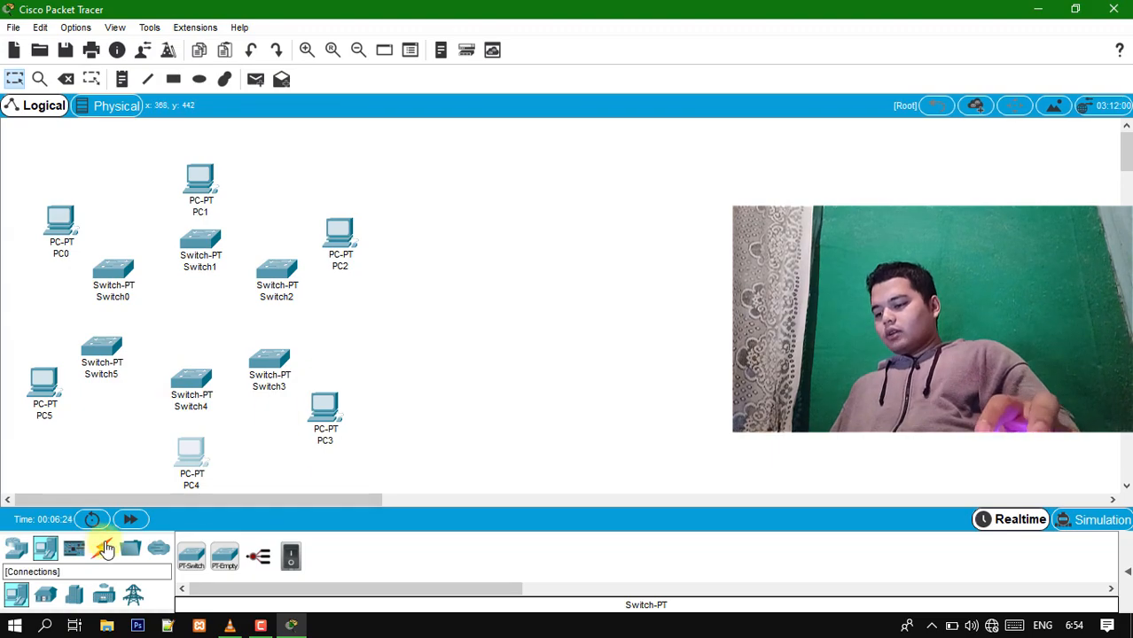
- Connect PC0's FastEthernet0 port to Switch0 with a Copper Straight-Through cable
left_click(101, 553)
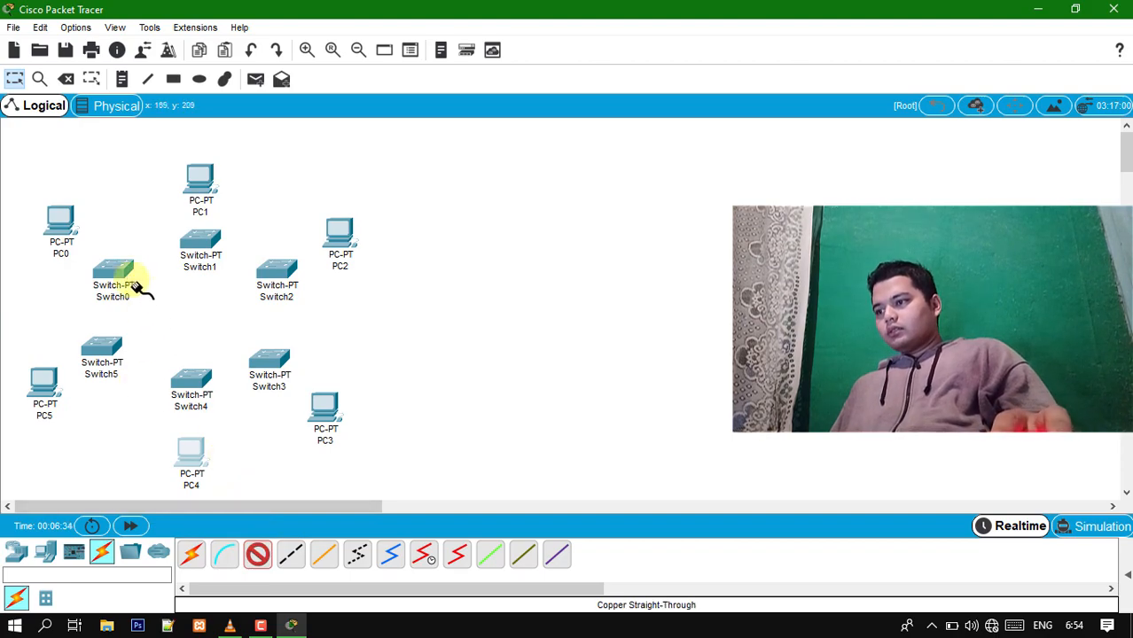
left_click(66, 226)
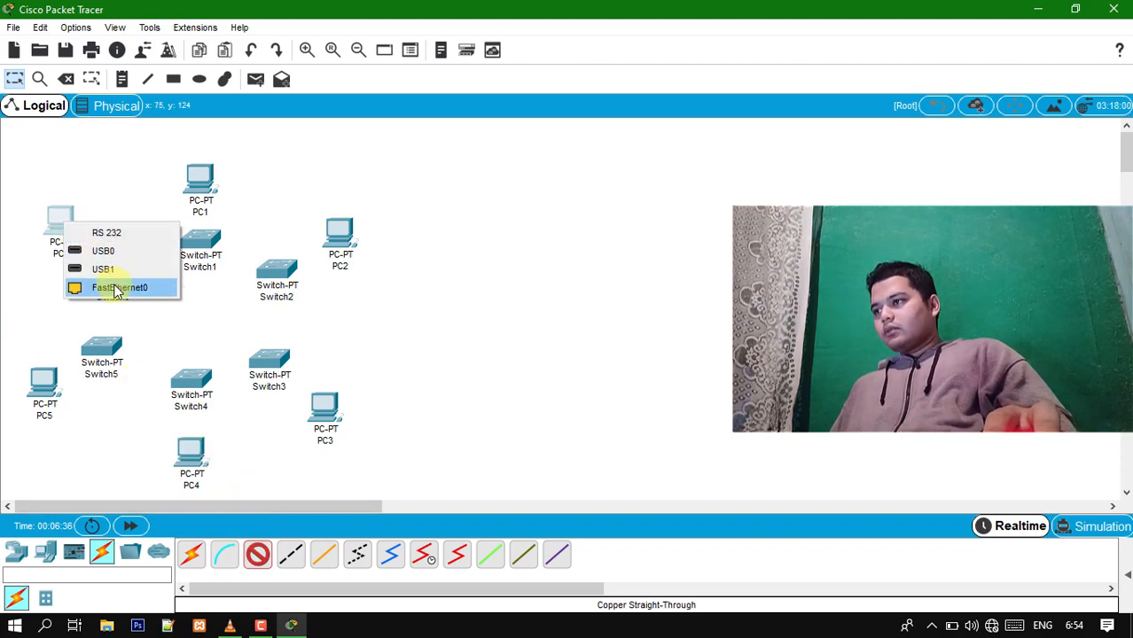
left_click(116, 289)
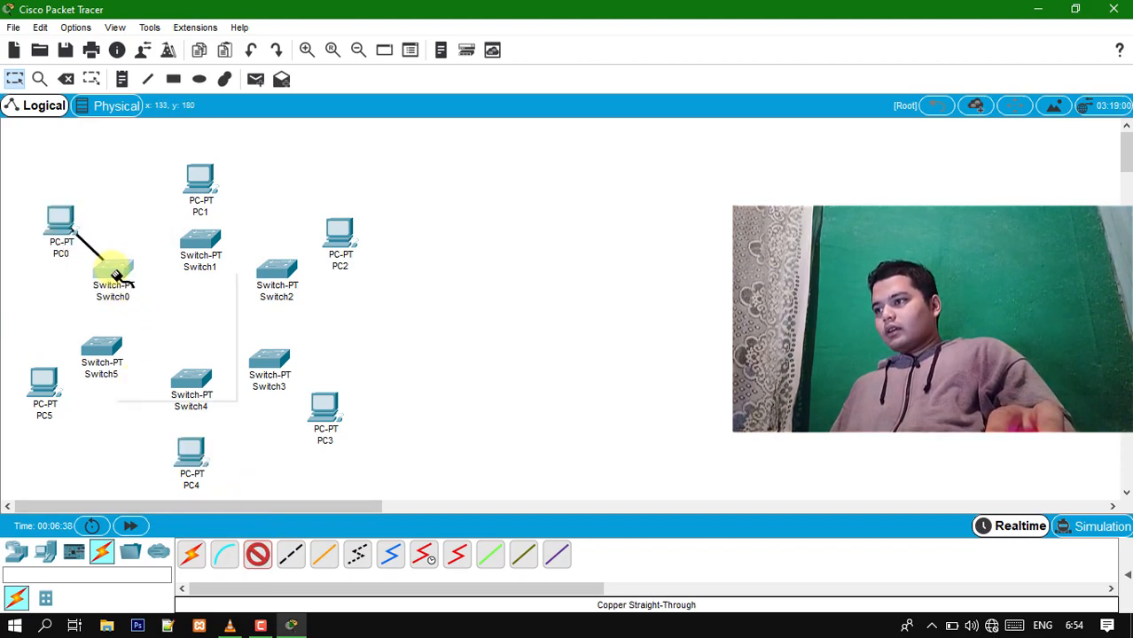
left_click(114, 270)
left_click(146, 298)
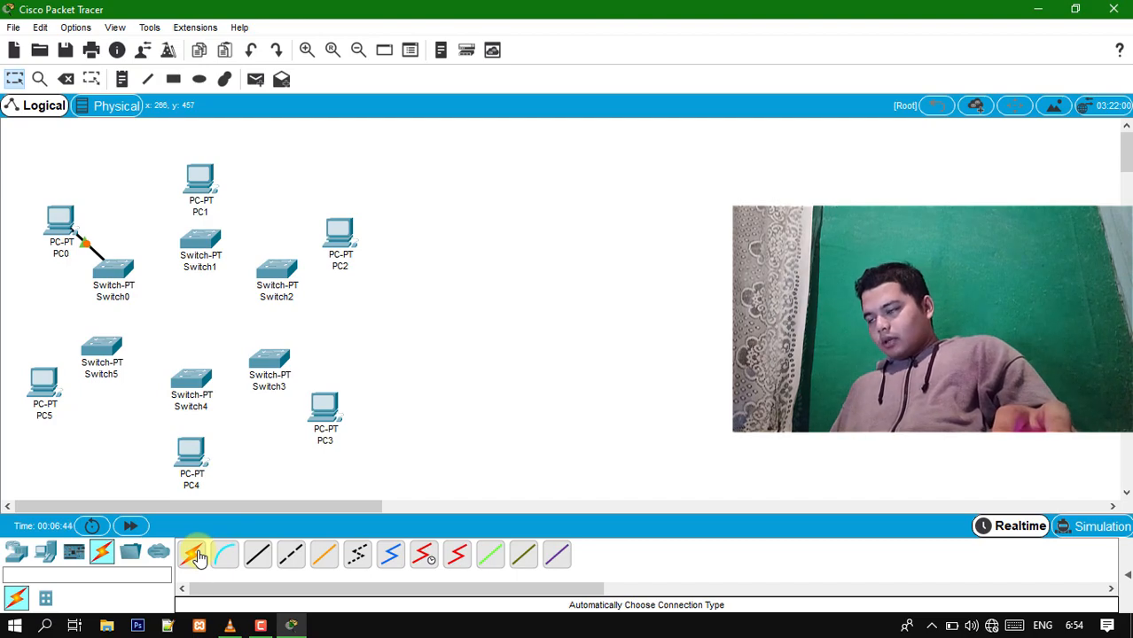
- Connect PC1 to Switch1 using the automatically chosen connection type
left_click(193, 555)
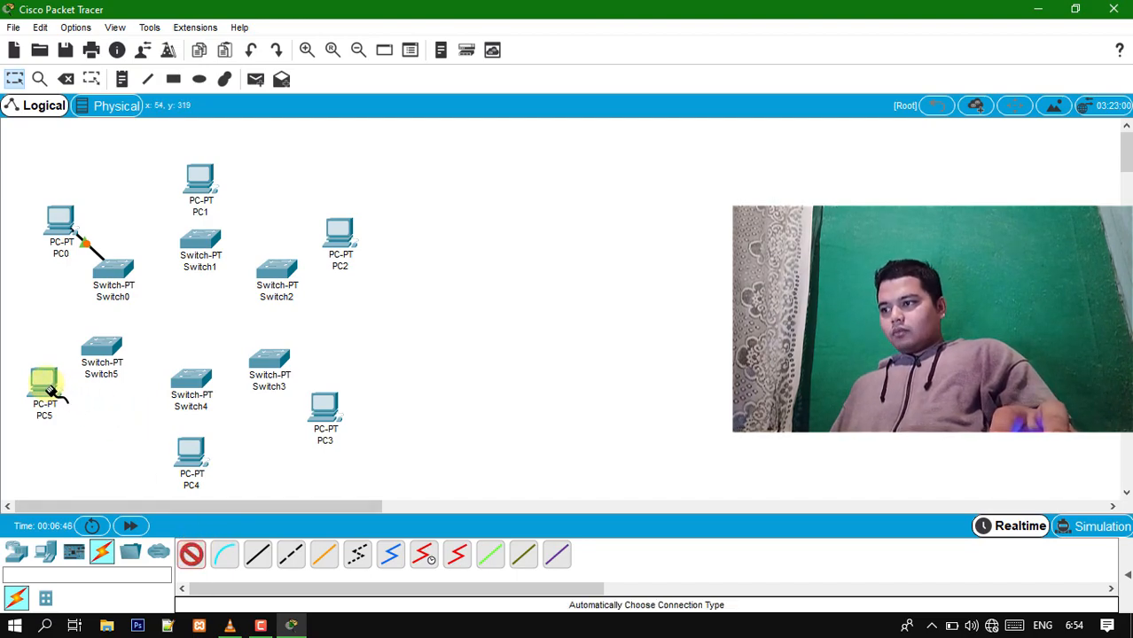
left_click(206, 185)
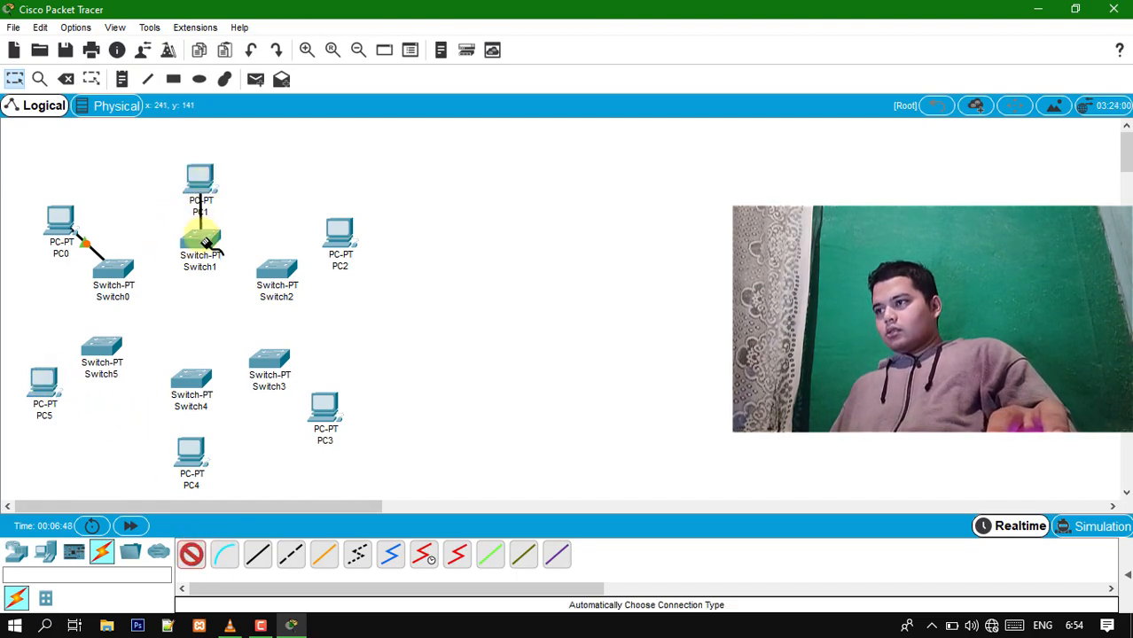
left_click(206, 241)
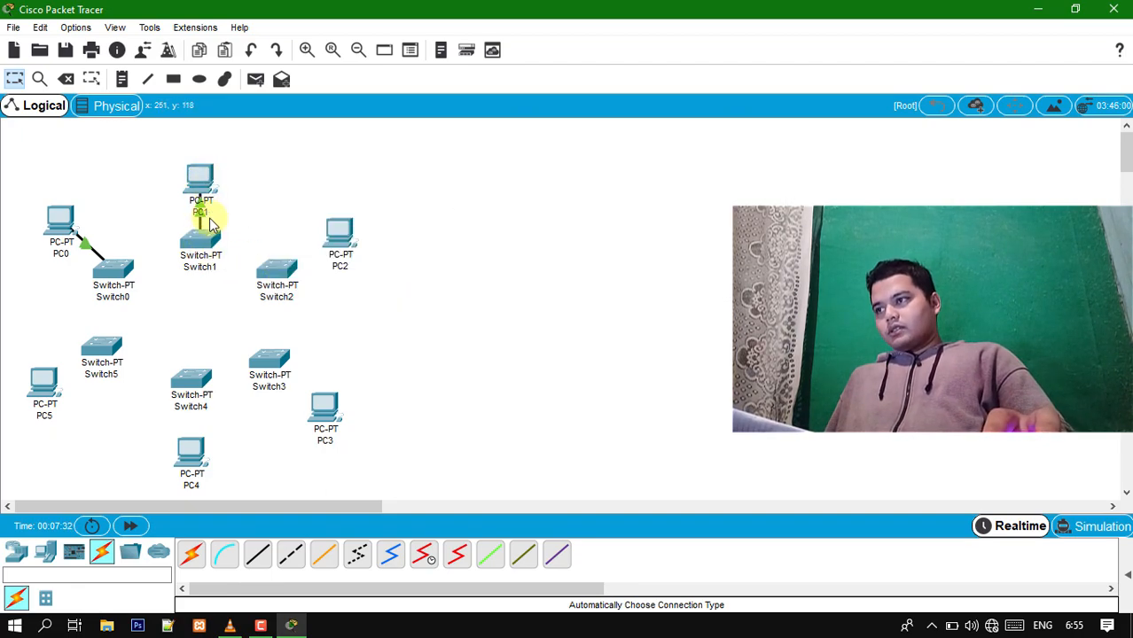
mouse_move(211, 244)
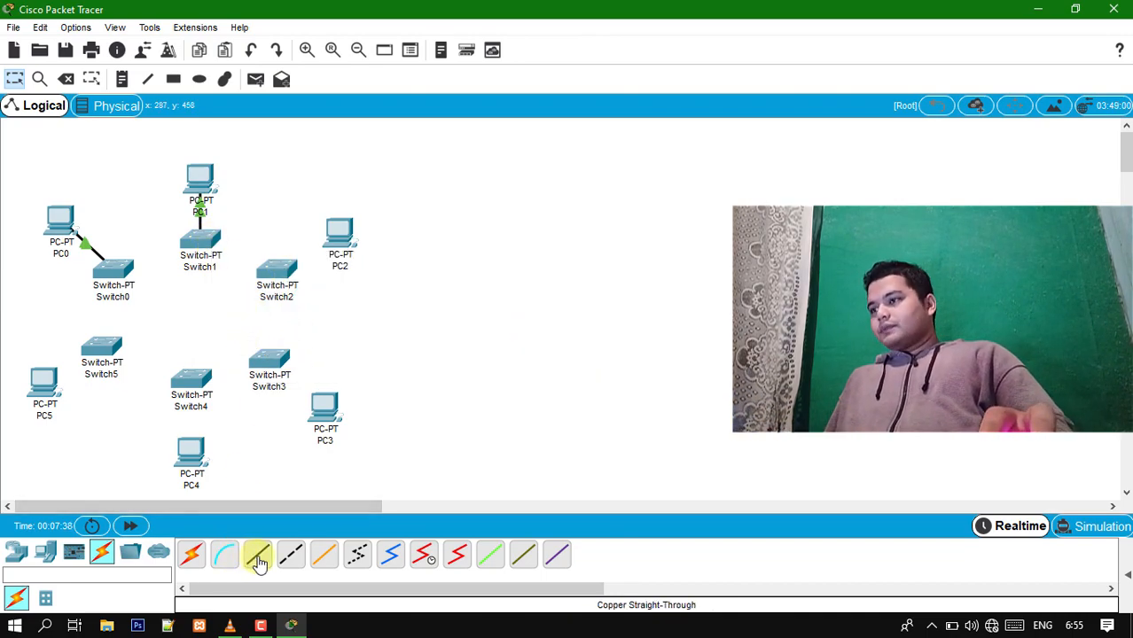
- Link PC5 to Switch5 and PC4 to Switch4 with automatically chosen connections
left_click(192, 554)
left_click(59, 387)
left_click(99, 348)
left_click(193, 553)
left_click(190, 454)
left_click(190, 381)
- Link PC3 to Switch3 and PC2 to Switch2 with automatically chosen connections
left_click(203, 556)
left_click(326, 410)
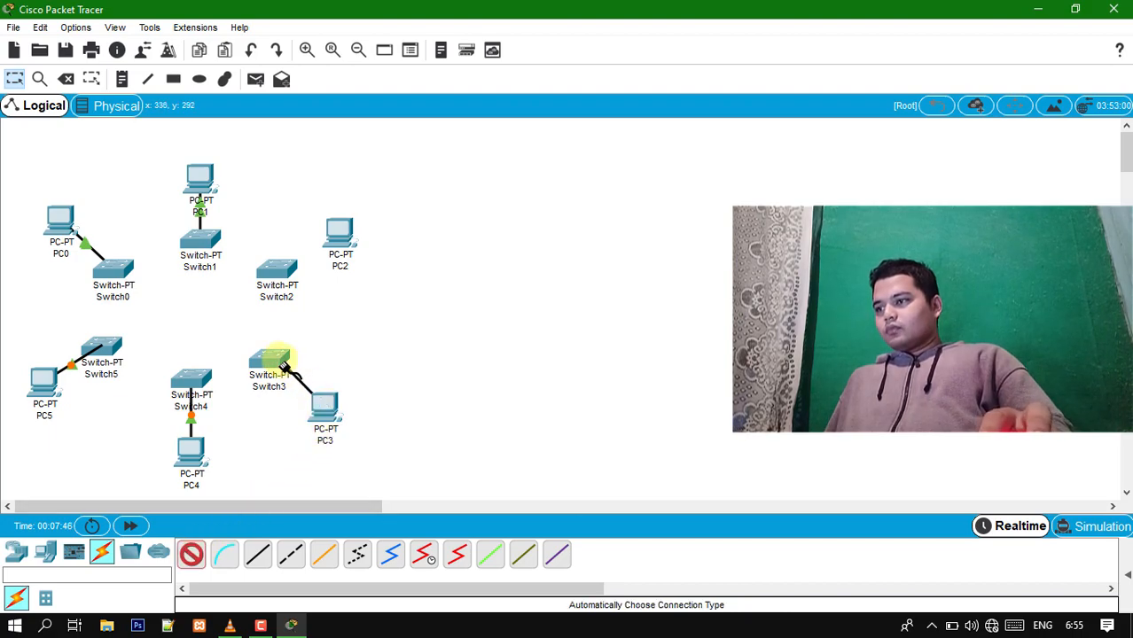
left_click(270, 364)
left_click(203, 556)
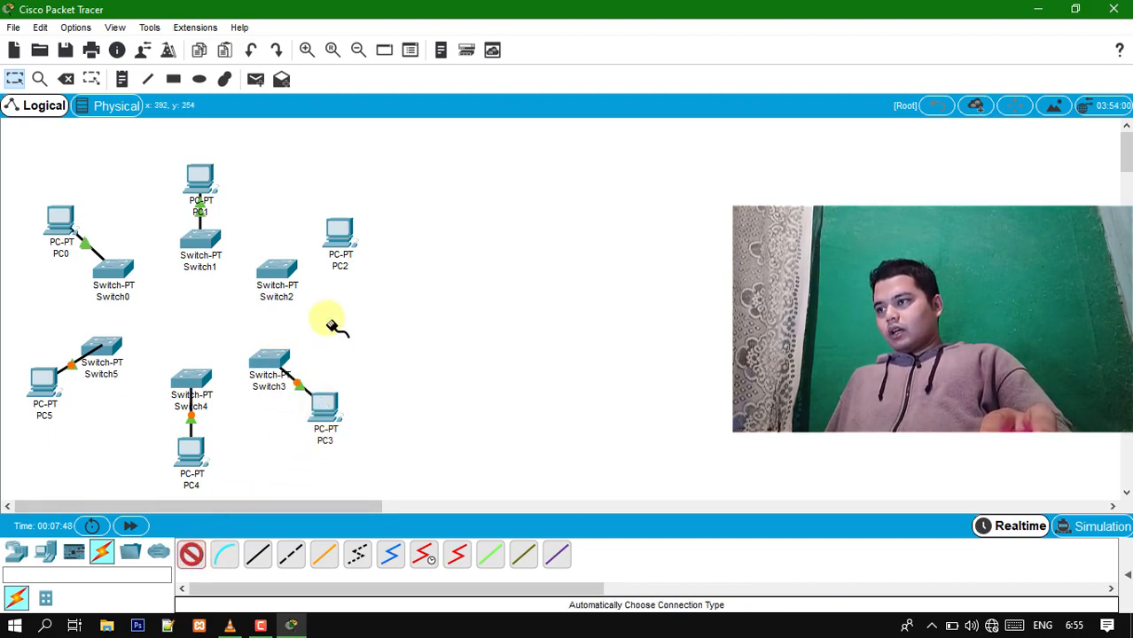
left_click(348, 232)
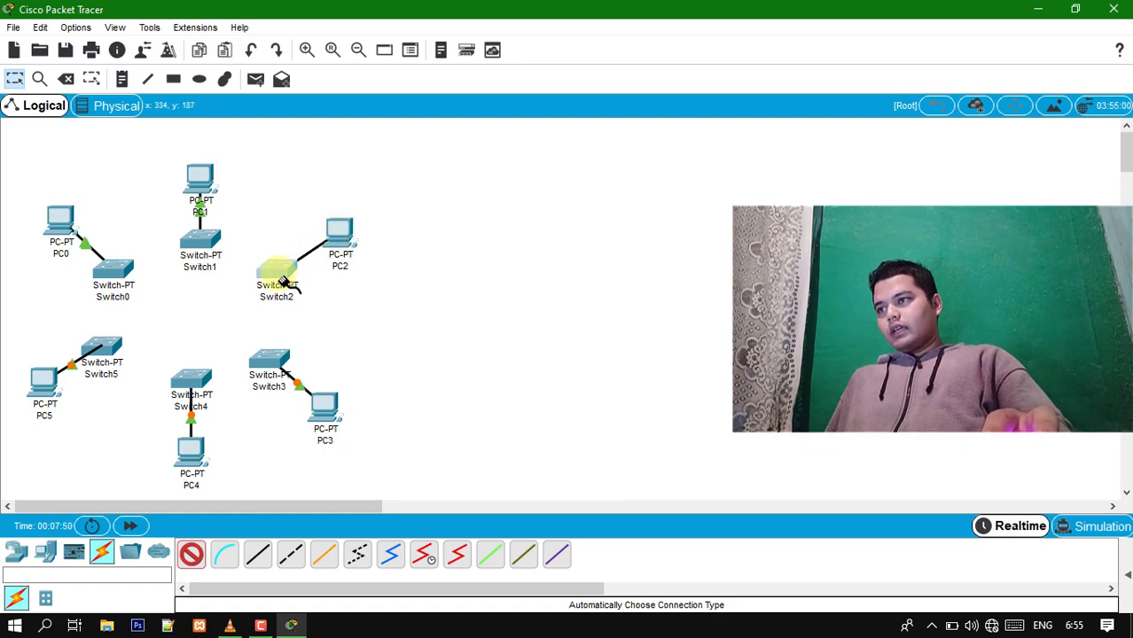
left_click(275, 271)
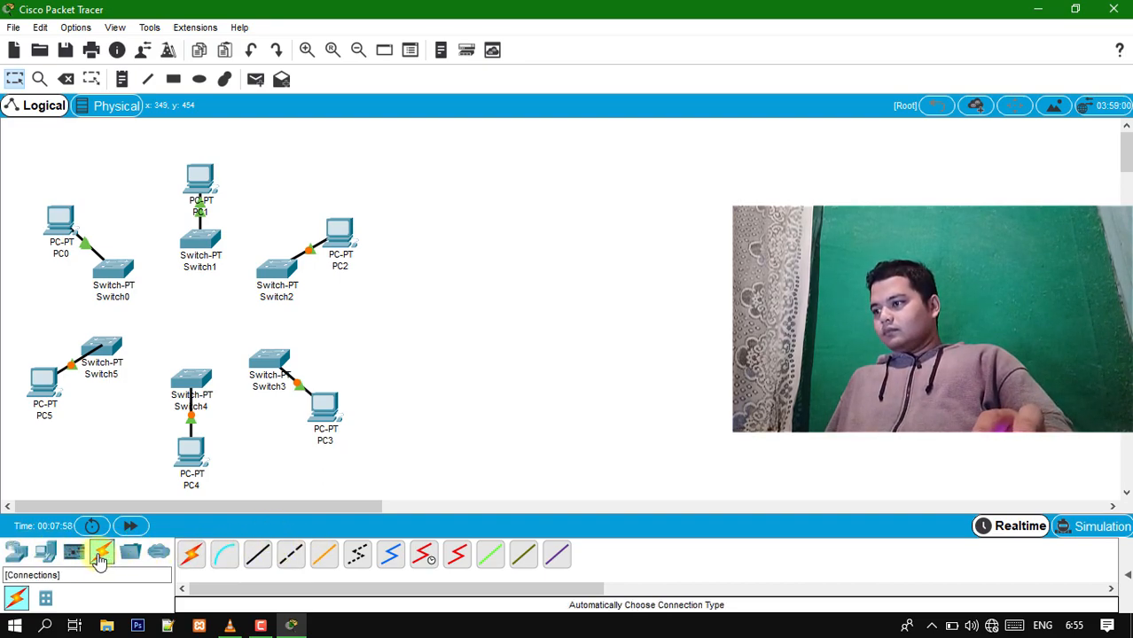
- Connect Switch1's FastEthernet1/1 port to Switch2 with a Copper Cross-Over cable
left_click(290, 557)
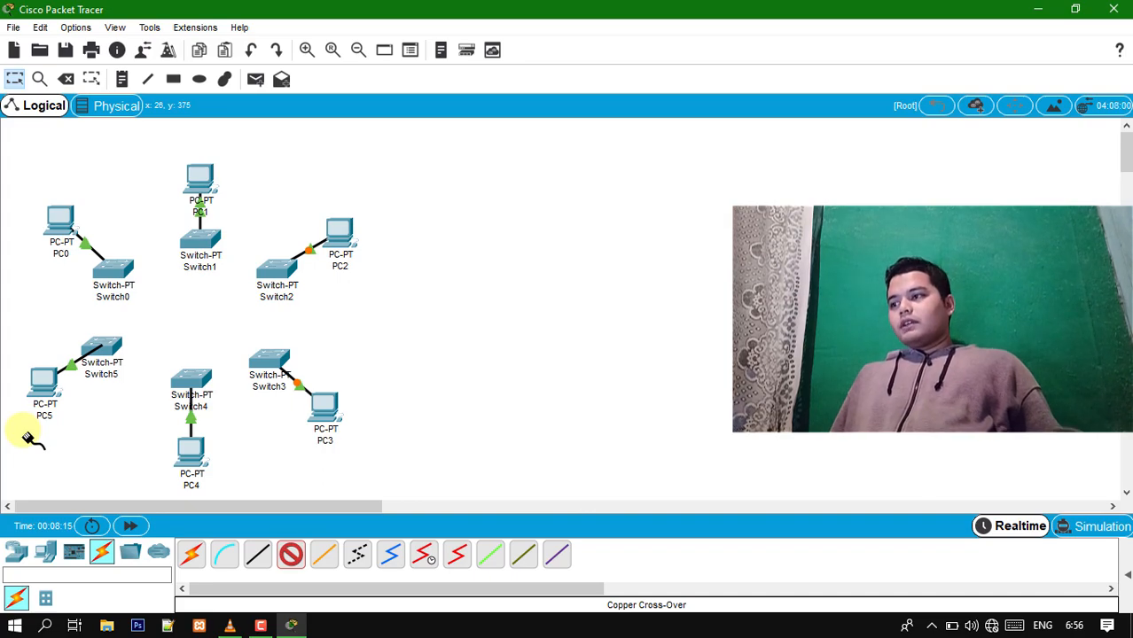
left_click(197, 244)
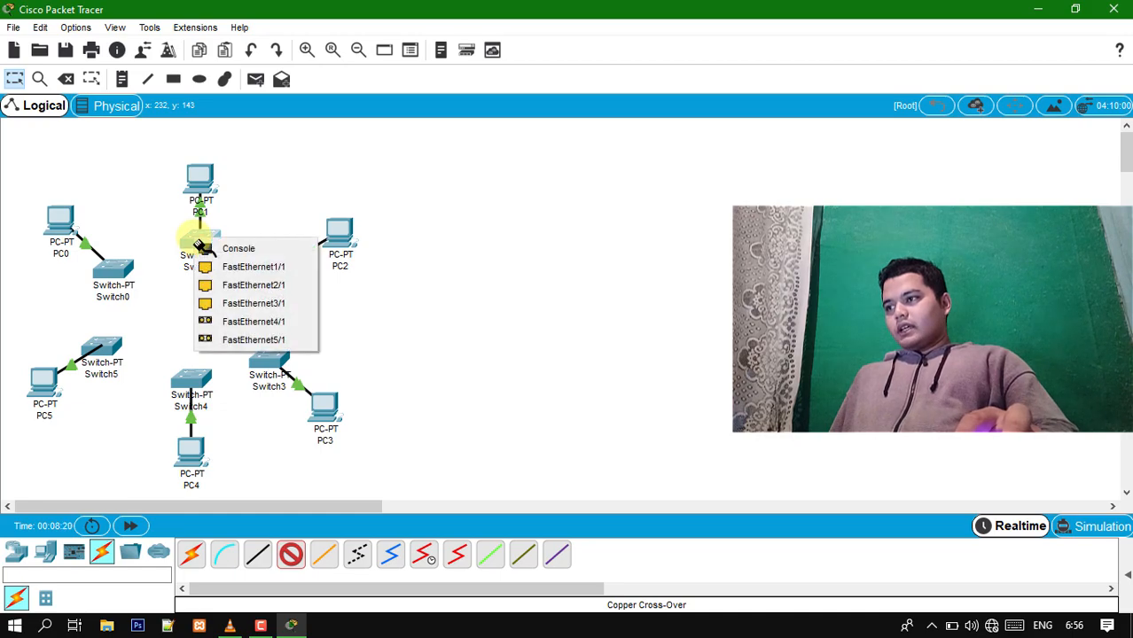
left_click(238, 270)
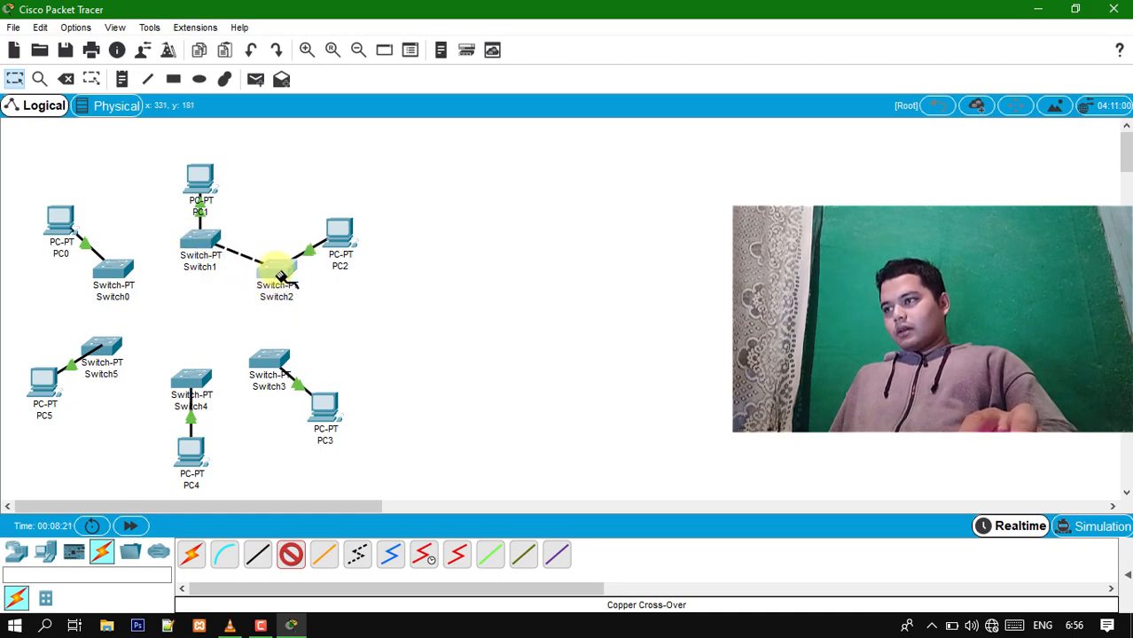
left_click(280, 275)
left_click(294, 304)
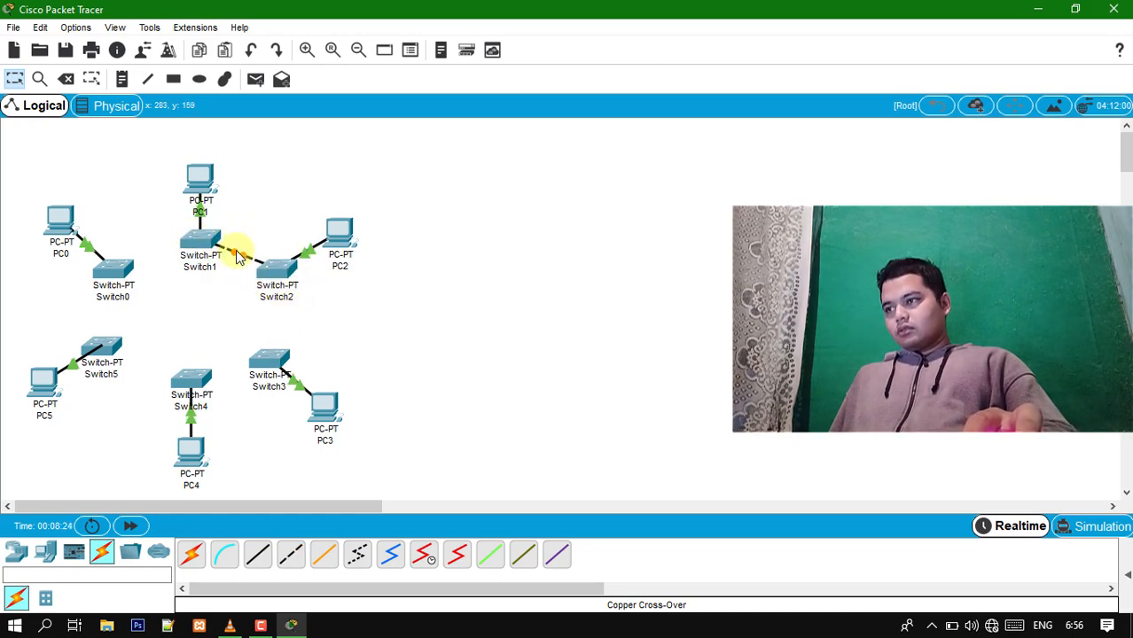
- Connect Switch2 to Switch3 with a Copper Cross-Over cable
mouse_move(288, 294)
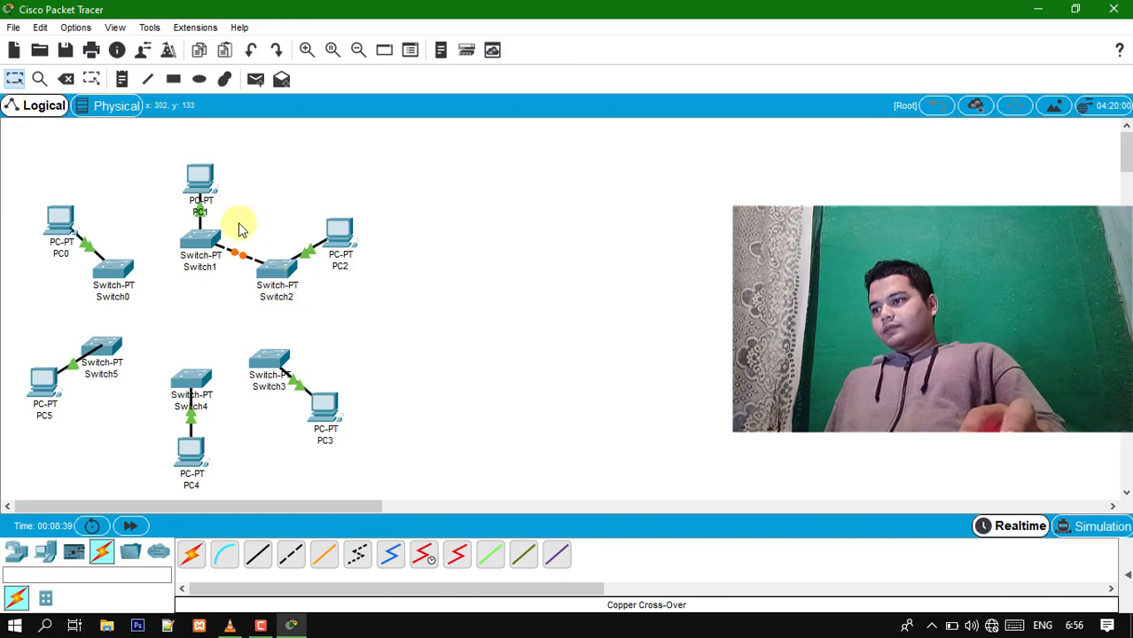
left_click(291, 557)
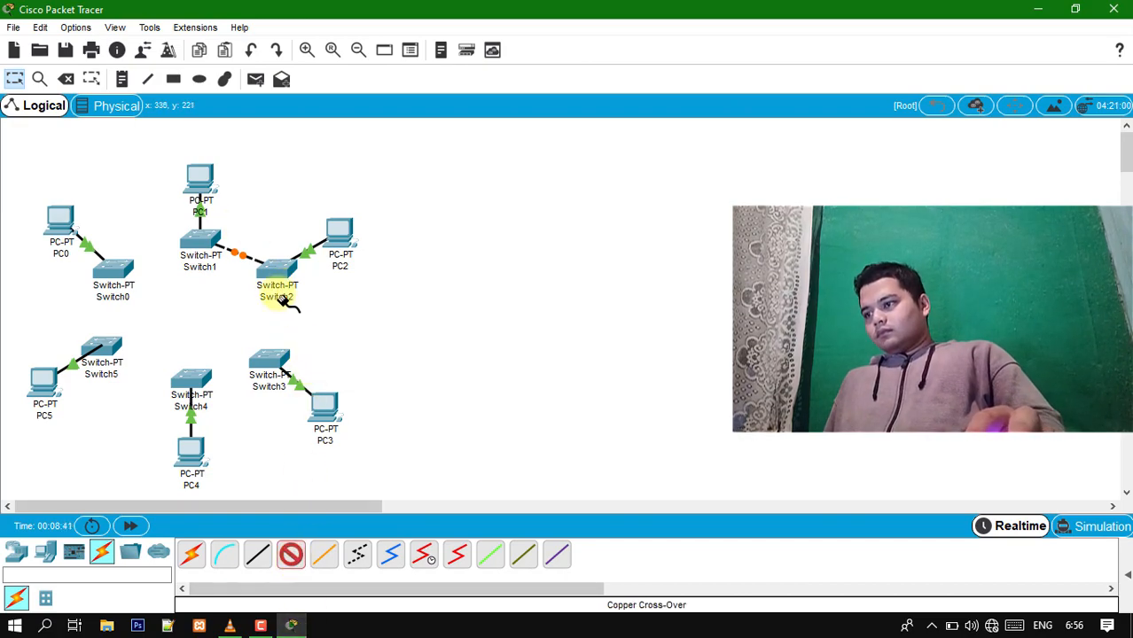
left_click(276, 272)
left_click(312, 302)
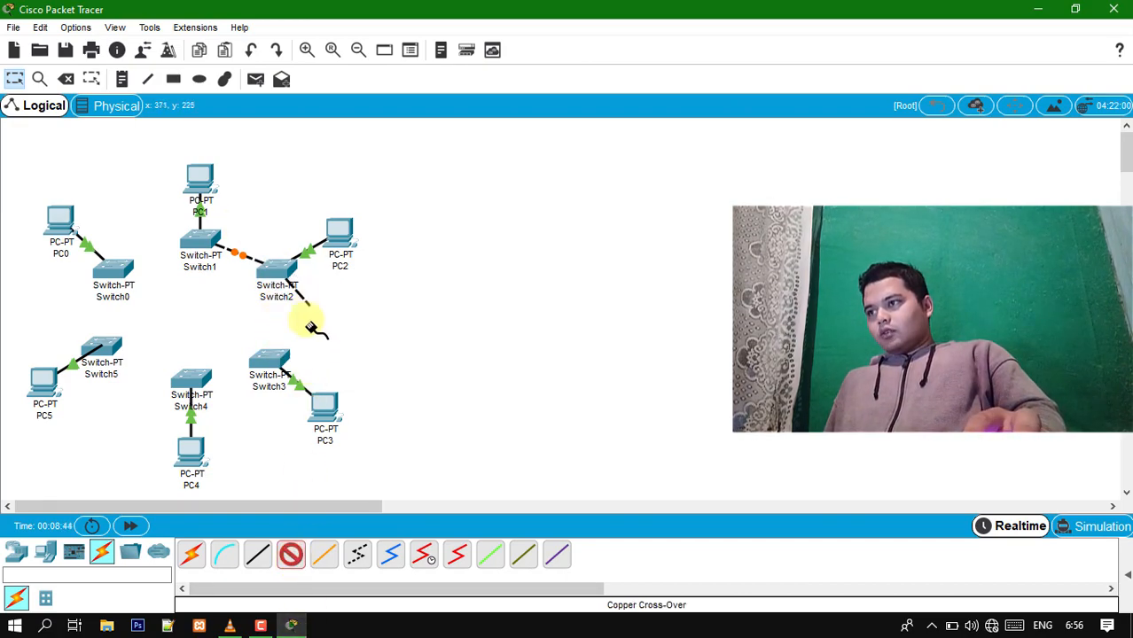
left_click(277, 360)
left_click(328, 387)
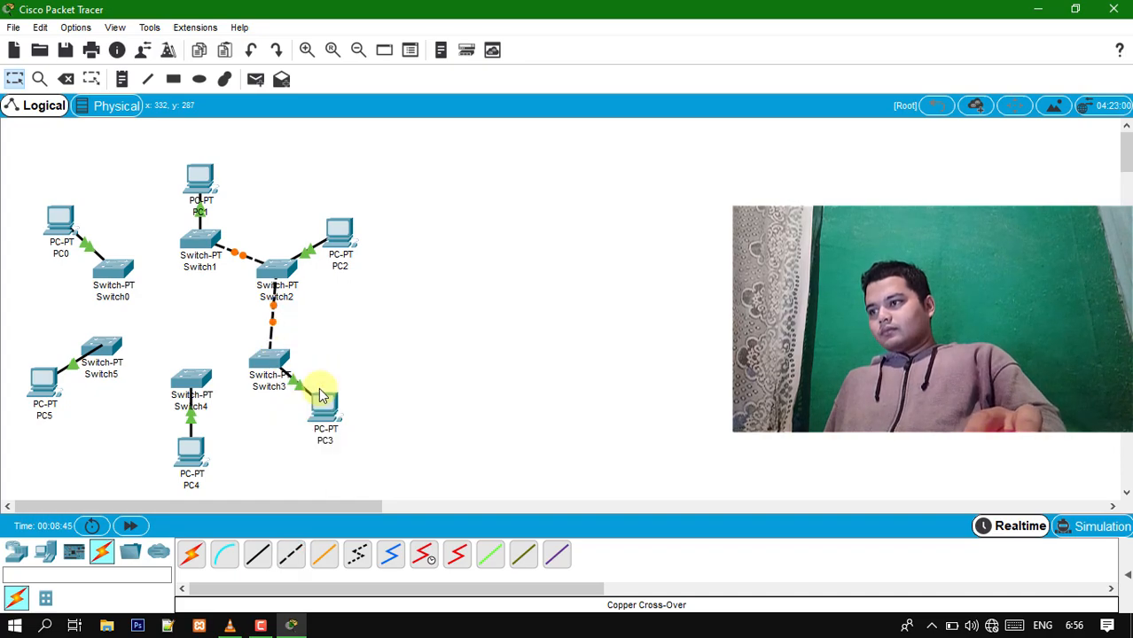
- Link Switch4 to Switch3 and Switch5 to Switch4 with automatically chosen connections
left_click(191, 554)
left_click(203, 388)
left_click(266, 365)
left_click(194, 559)
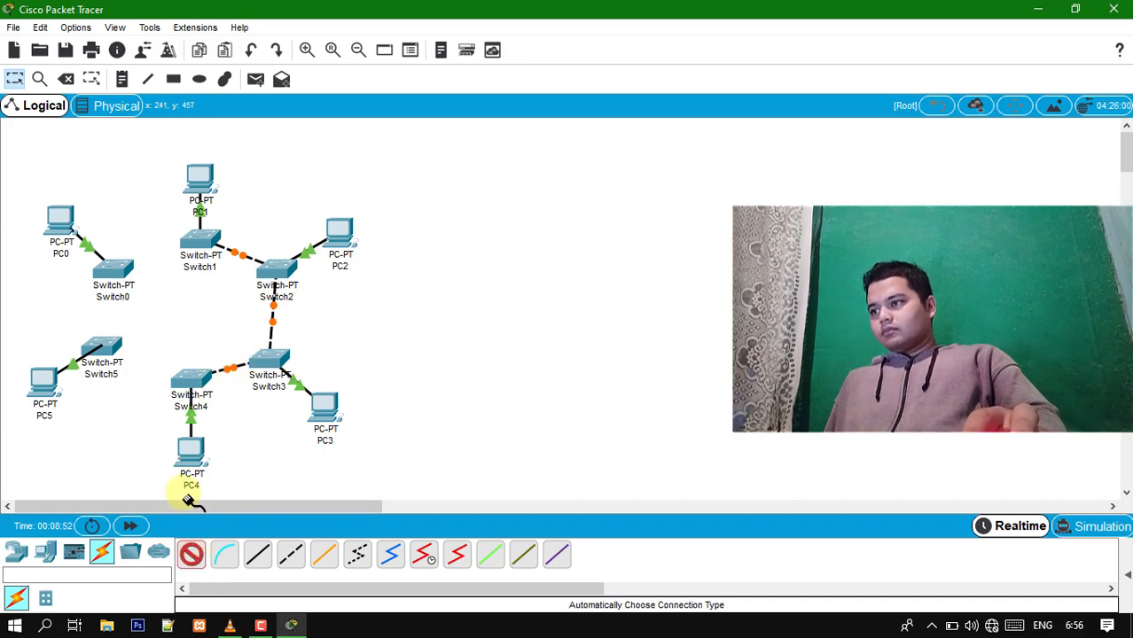
left_click(114, 351)
left_click(195, 383)
mouse_move(197, 385)
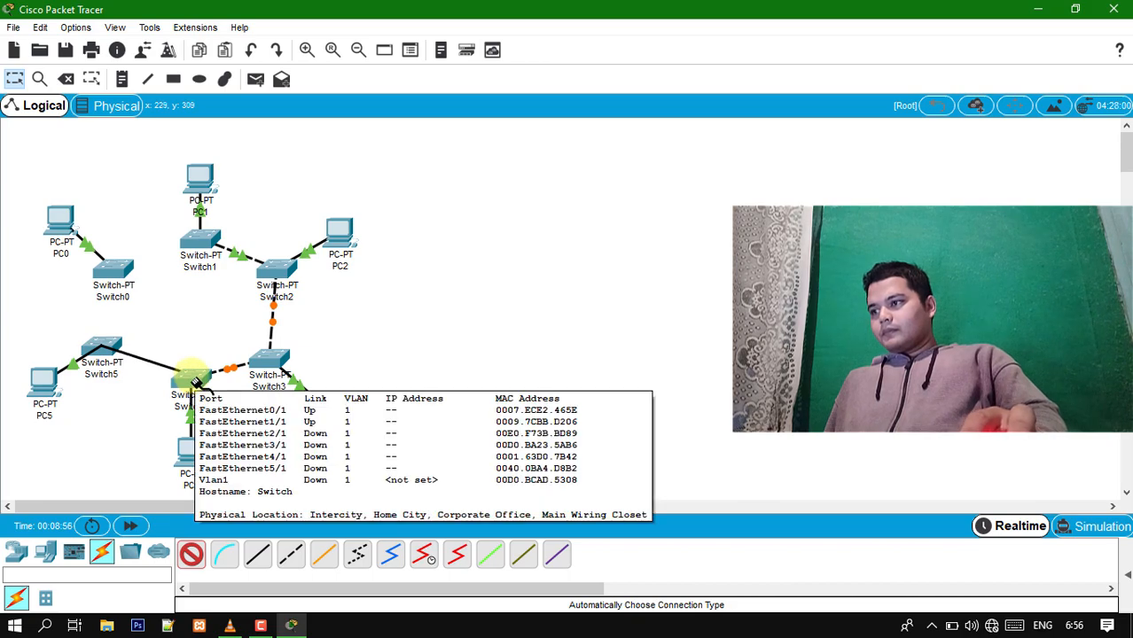
- Close the ring by linking Switch5 to Switch0 and Switch0 to Switch1 with automatically chosen connections
left_click(192, 554)
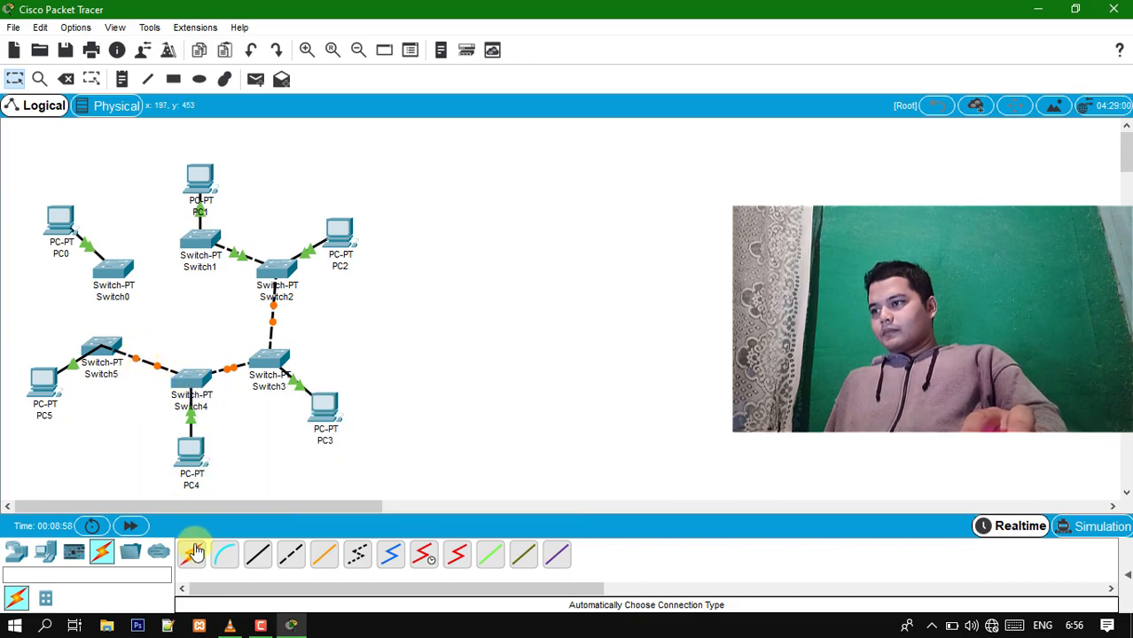
left_click(122, 367)
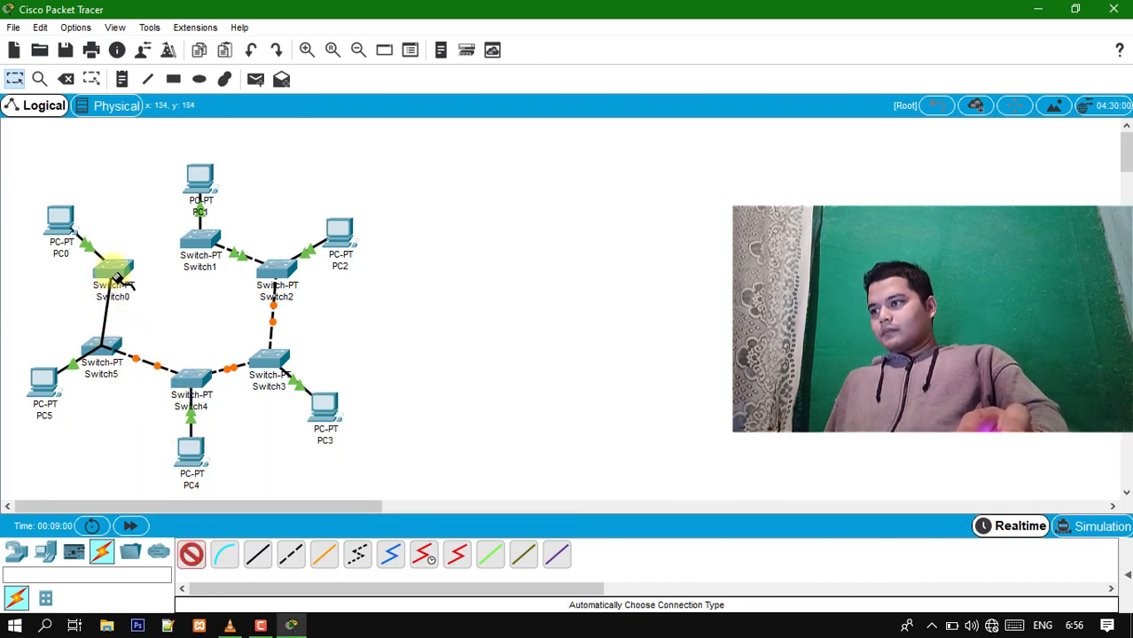
left_click(113, 273)
left_click(192, 554)
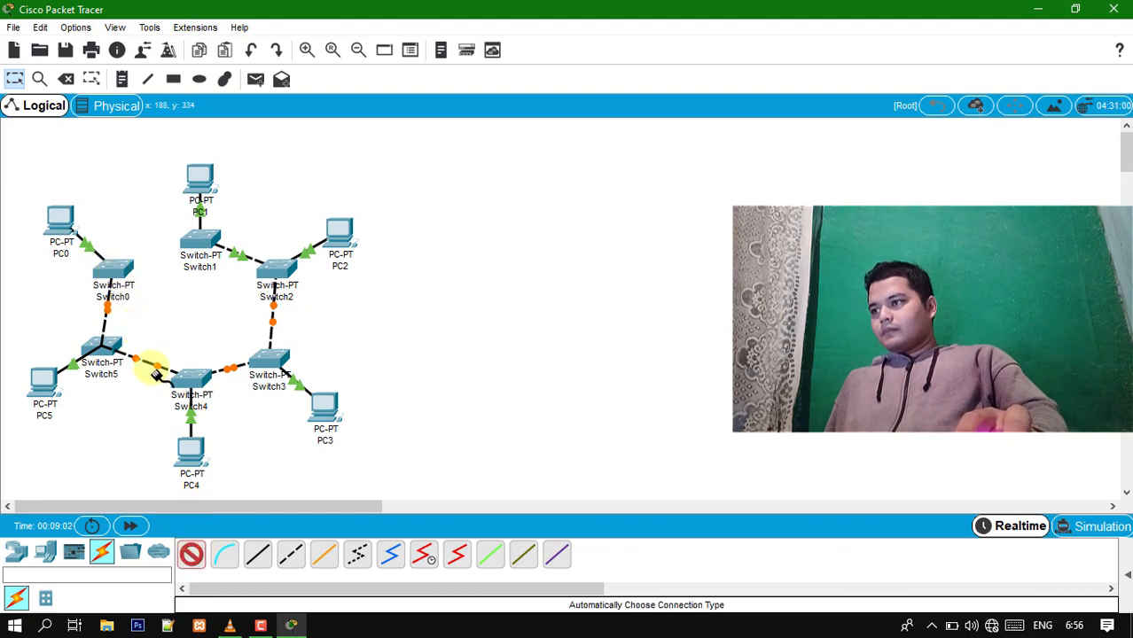
left_click(113, 271)
left_click(200, 241)
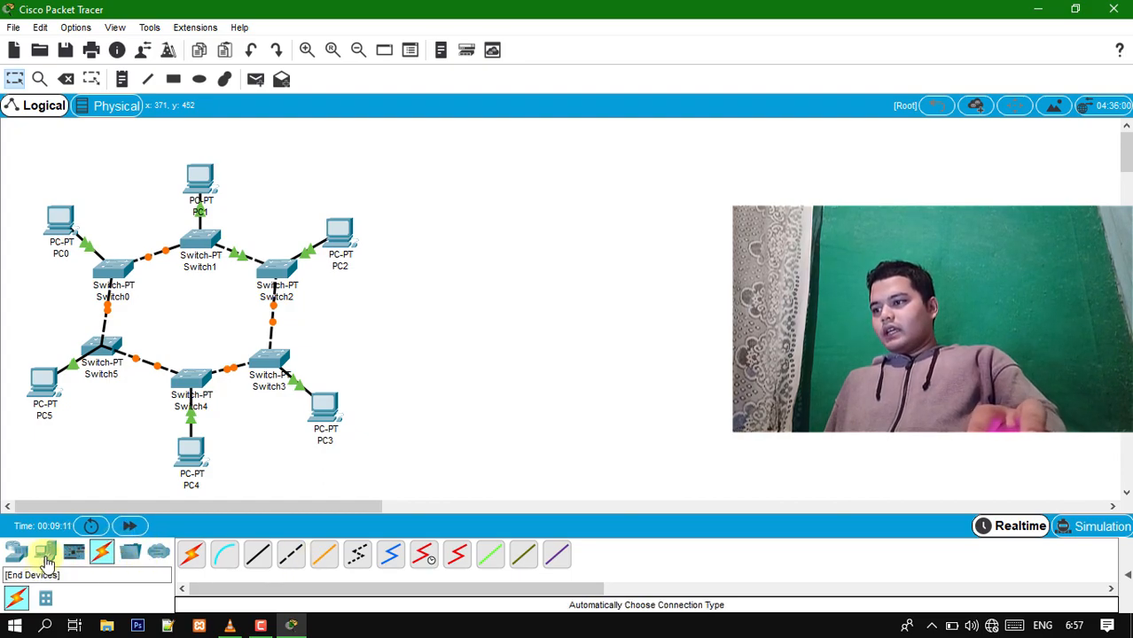
- Reposition PC5, Switch5, Switch3 and PC3 slightly to even out the ring layout
left_click(91, 78)
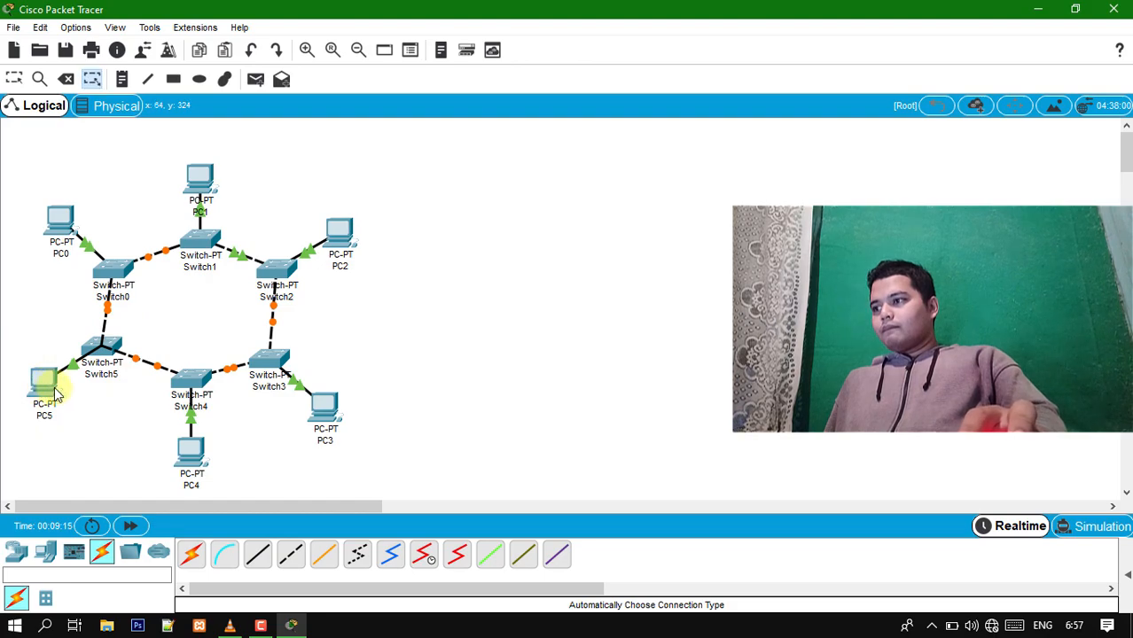
left_click(13, 79)
left_click_drag(46, 389, 97, 374)
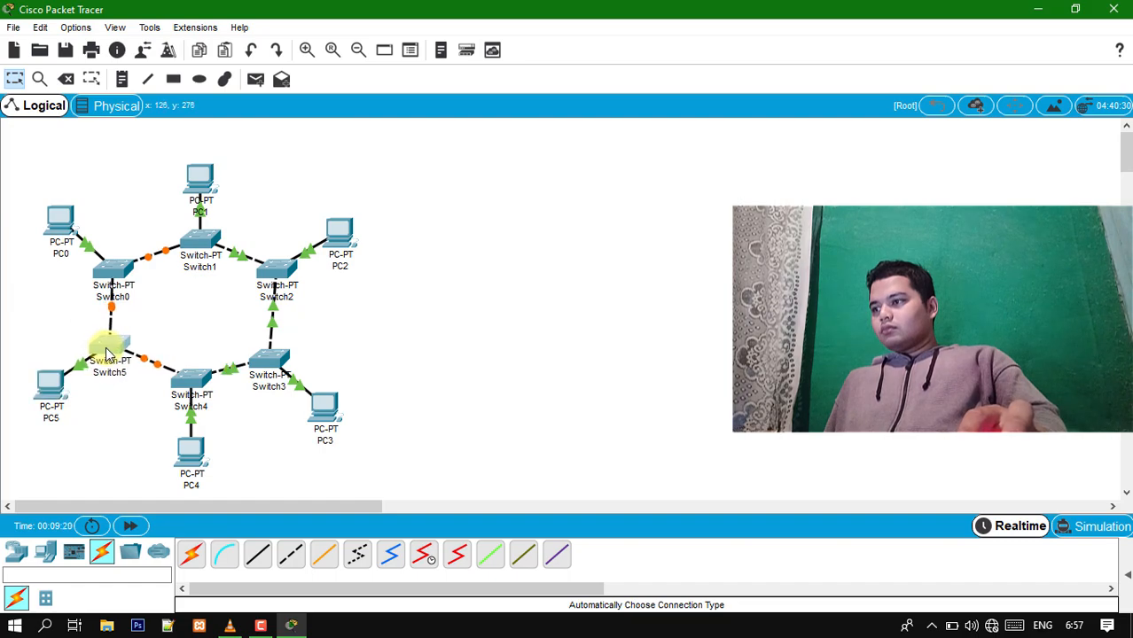
left_click(276, 367)
left_click_drag(325, 405, 338, 409)
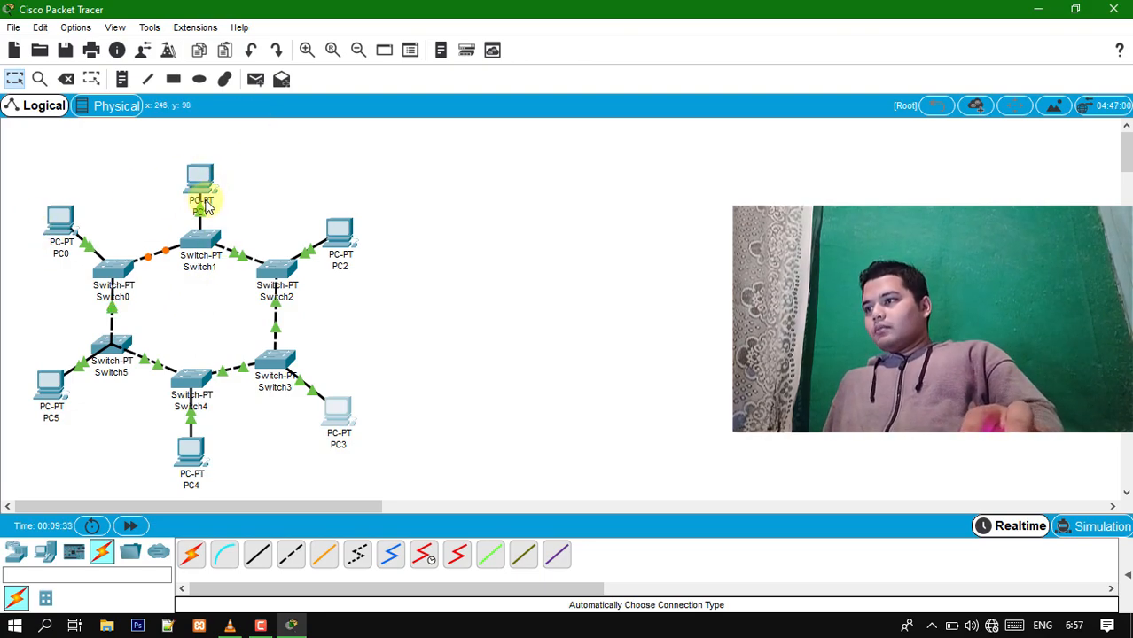
mouse_move(203, 206)
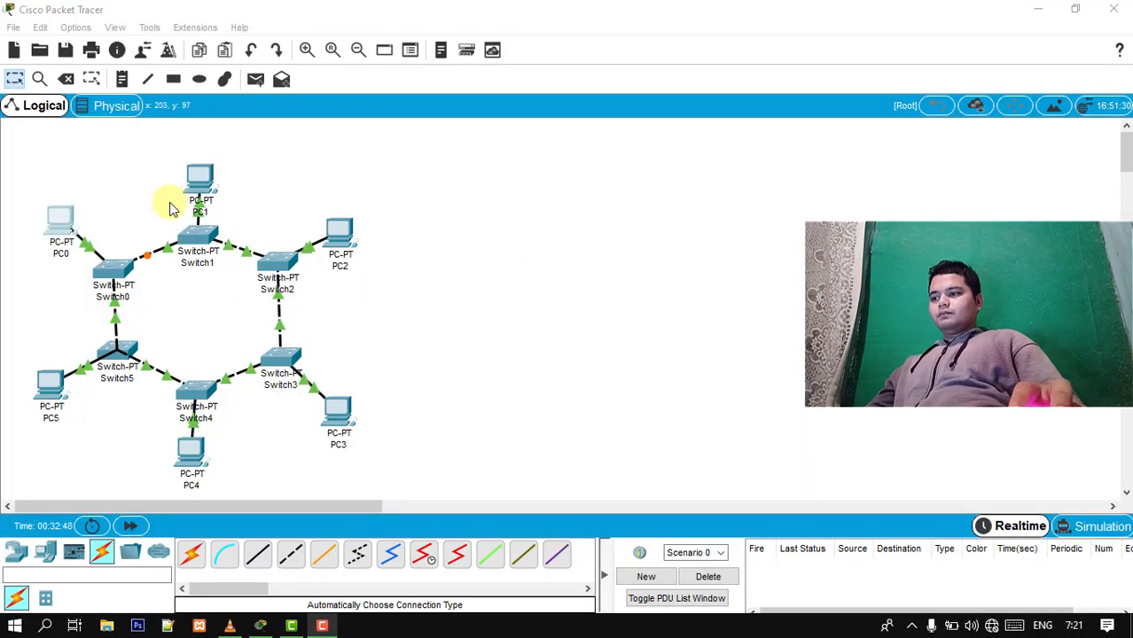
- Assign PC0 the static IP address 192.168.100.10 with subnet mask 255.255.255.0 and close its window
left_click(499, 285)
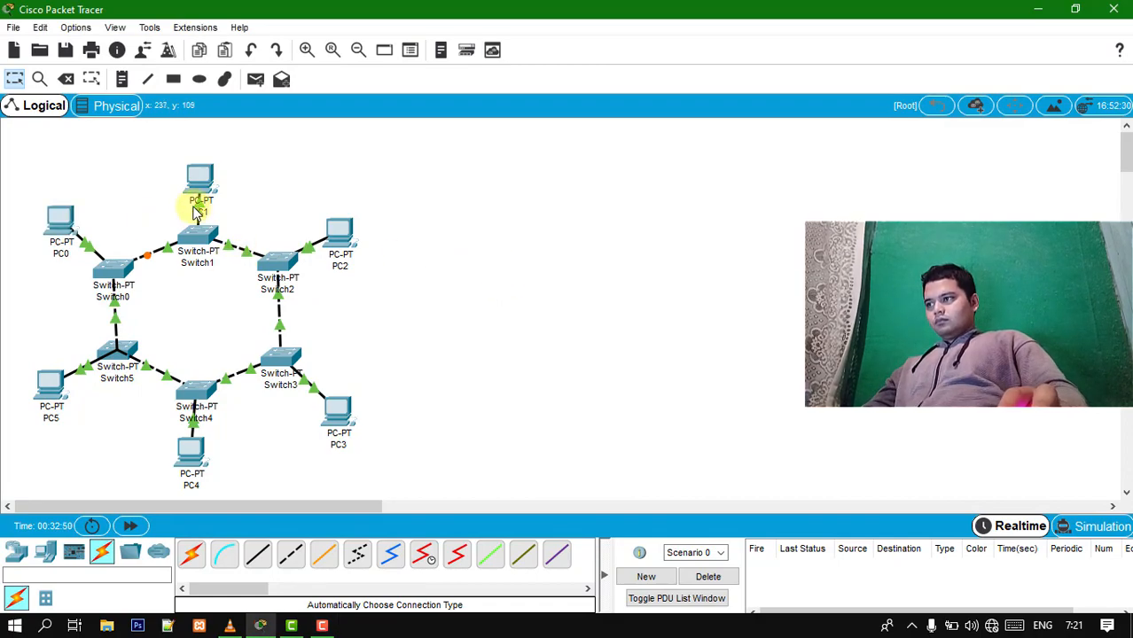
left_click(59, 218)
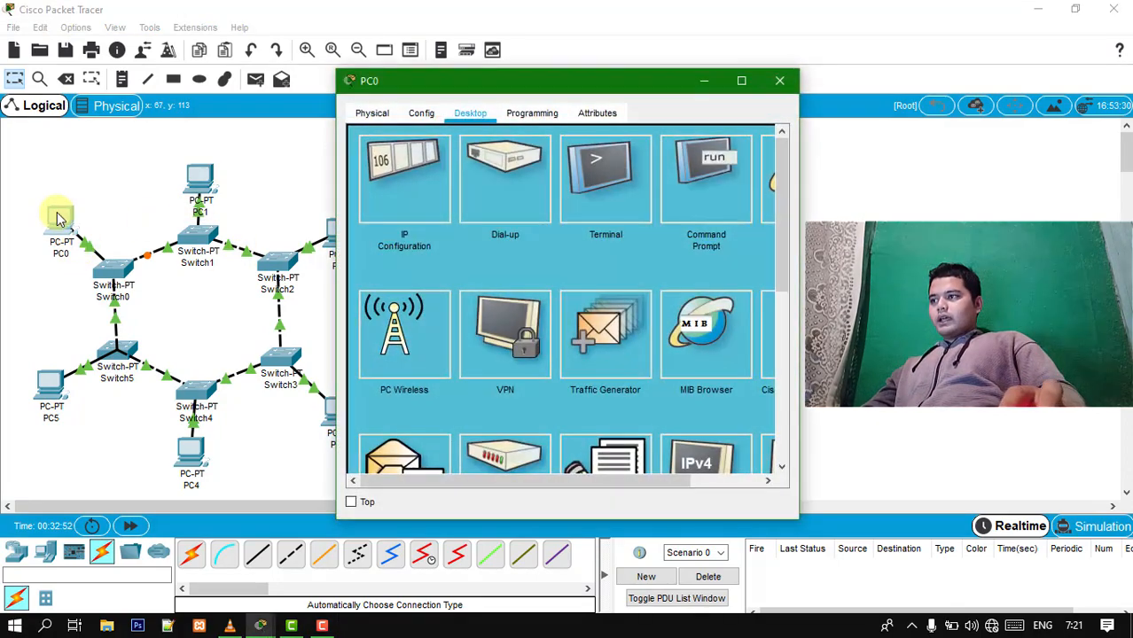
left_click(415, 168)
left_click(503, 227)
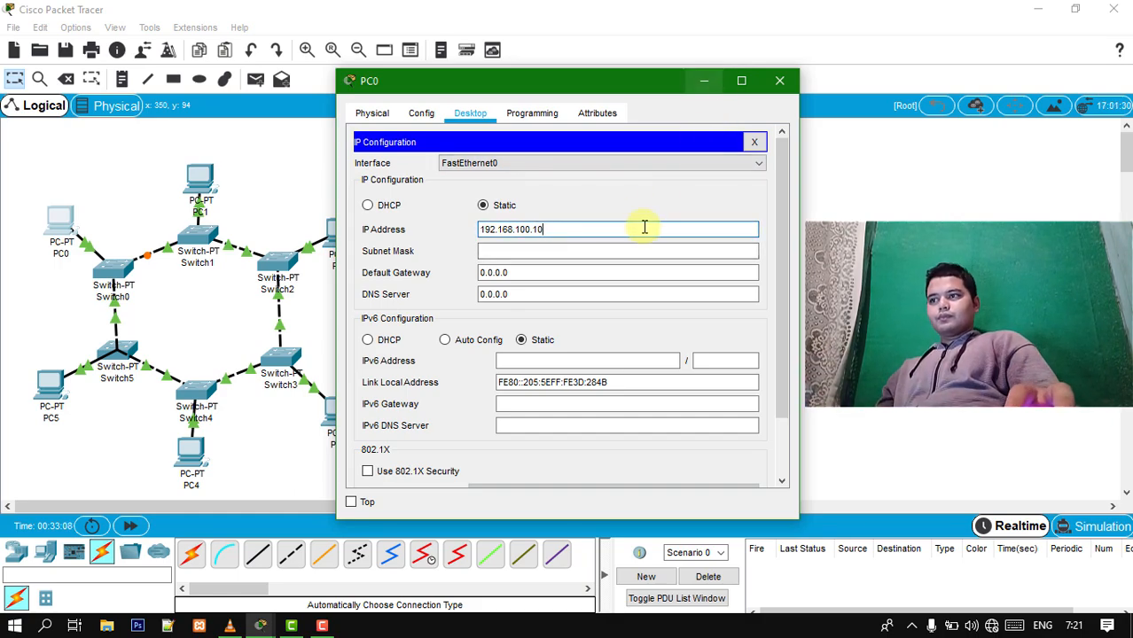
left_click(623, 253)
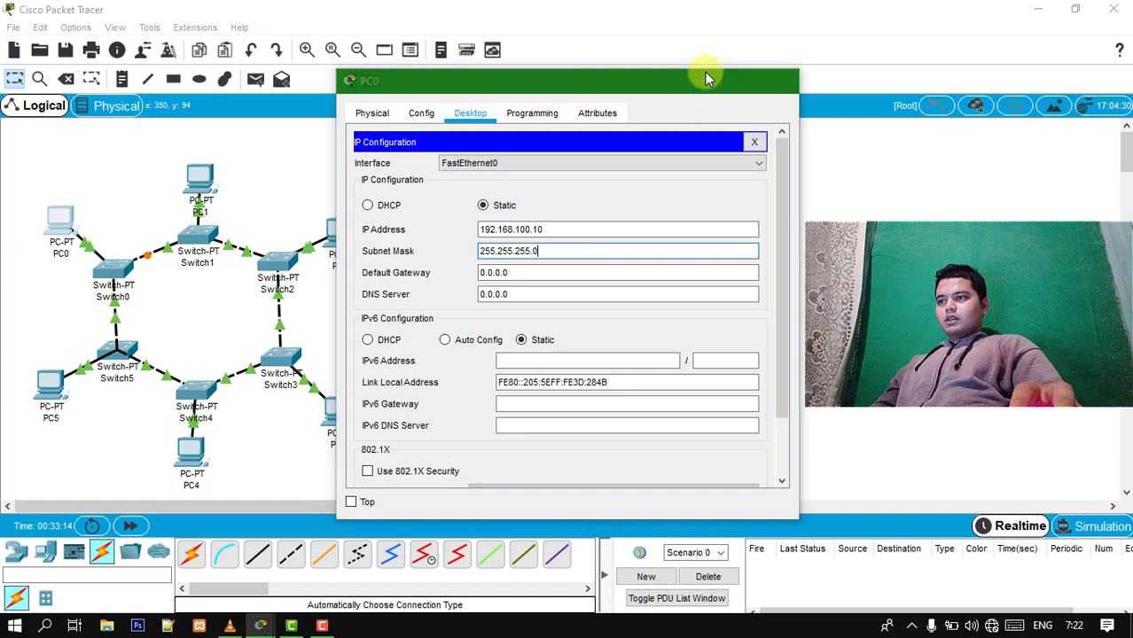
left_click(705, 78)
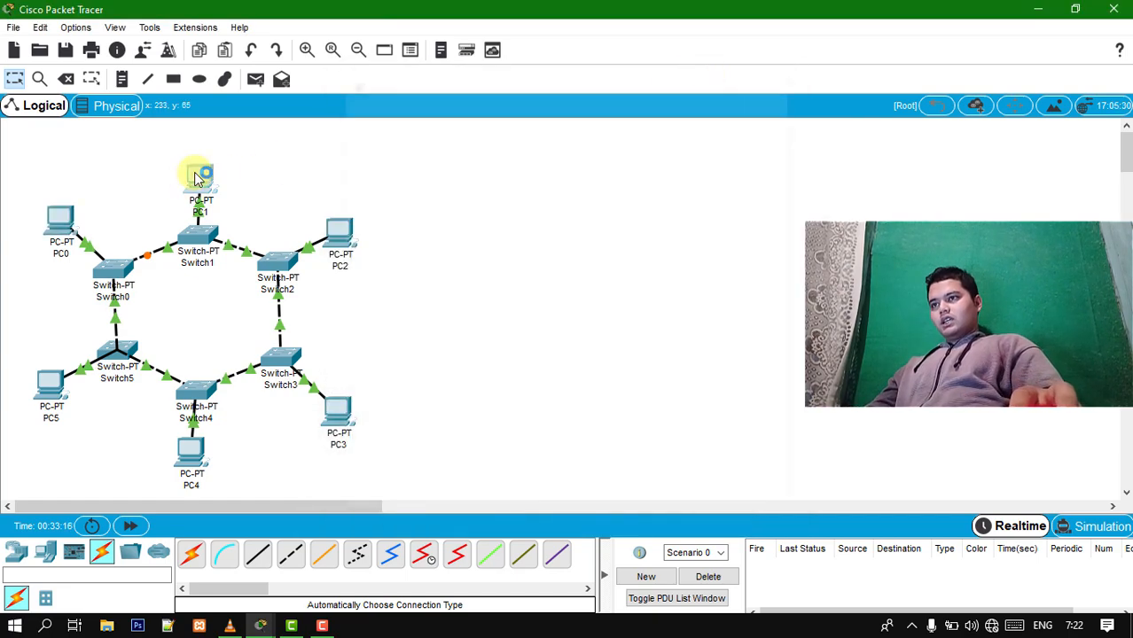
- Assign PC1 the static IP address 192.168.100.11 with subnet mask 255.255.255.0 and close its window
left_click(192, 182)
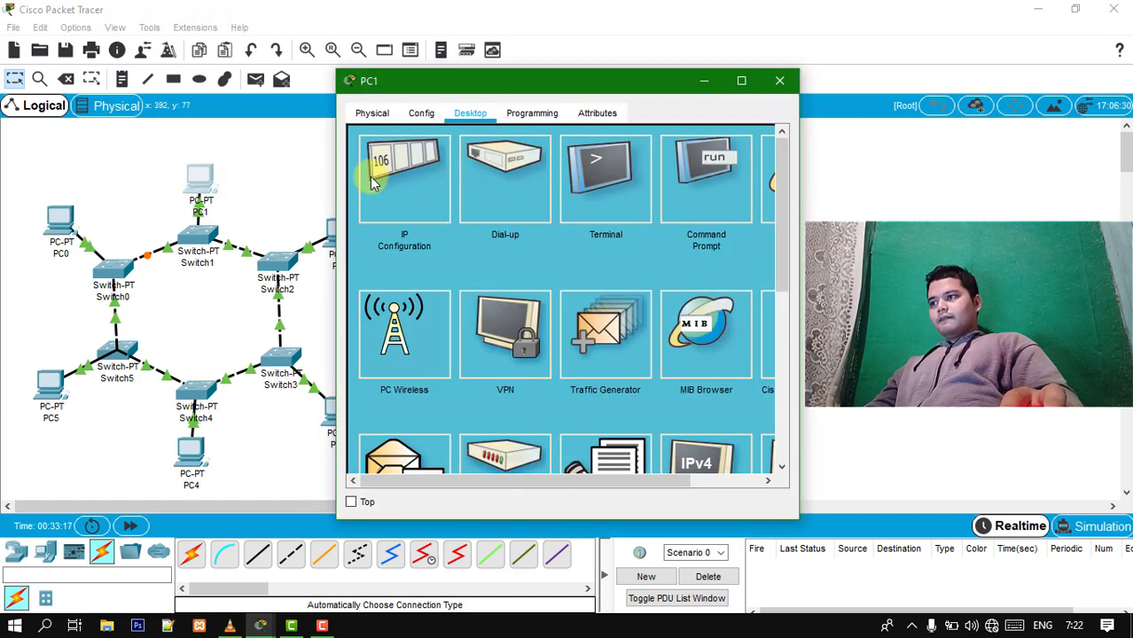
left_click(381, 161)
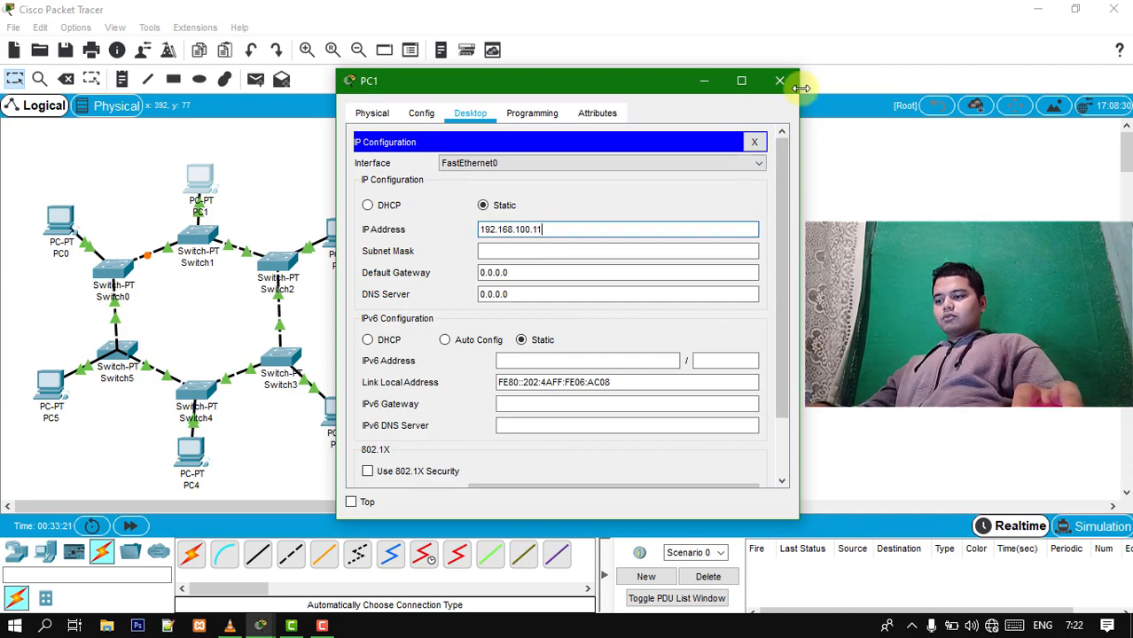
left_click(580, 249)
left_click(779, 80)
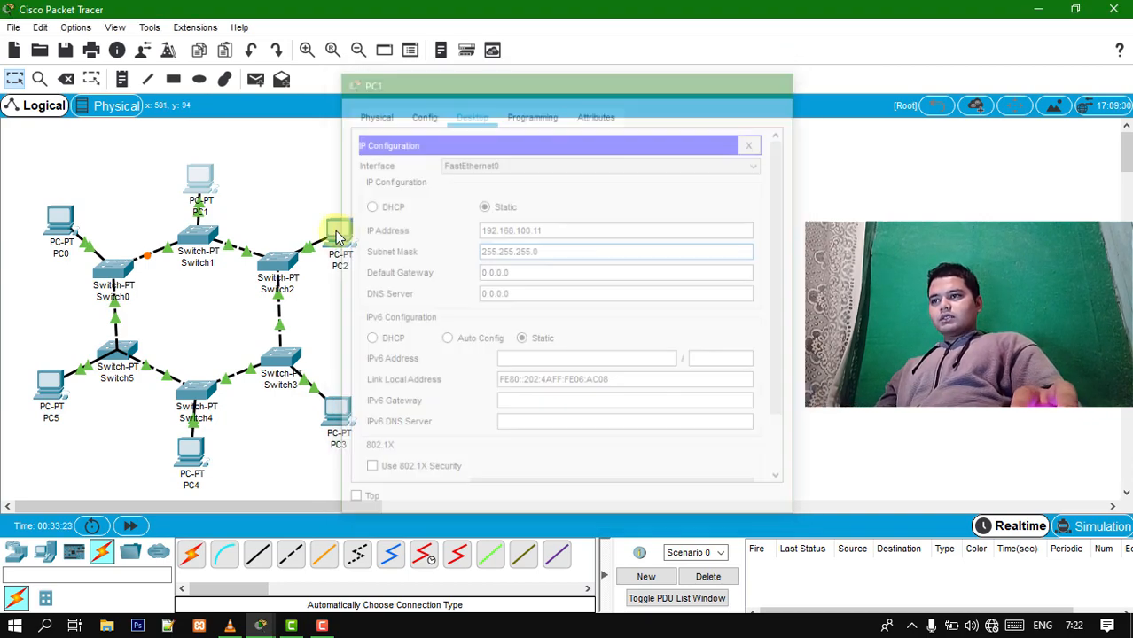
- Assign PC2 the static IP address 192.168.100.12 with subnet mask 255.255.255.0 and close its window
left_click(336, 234)
left_click(397, 177)
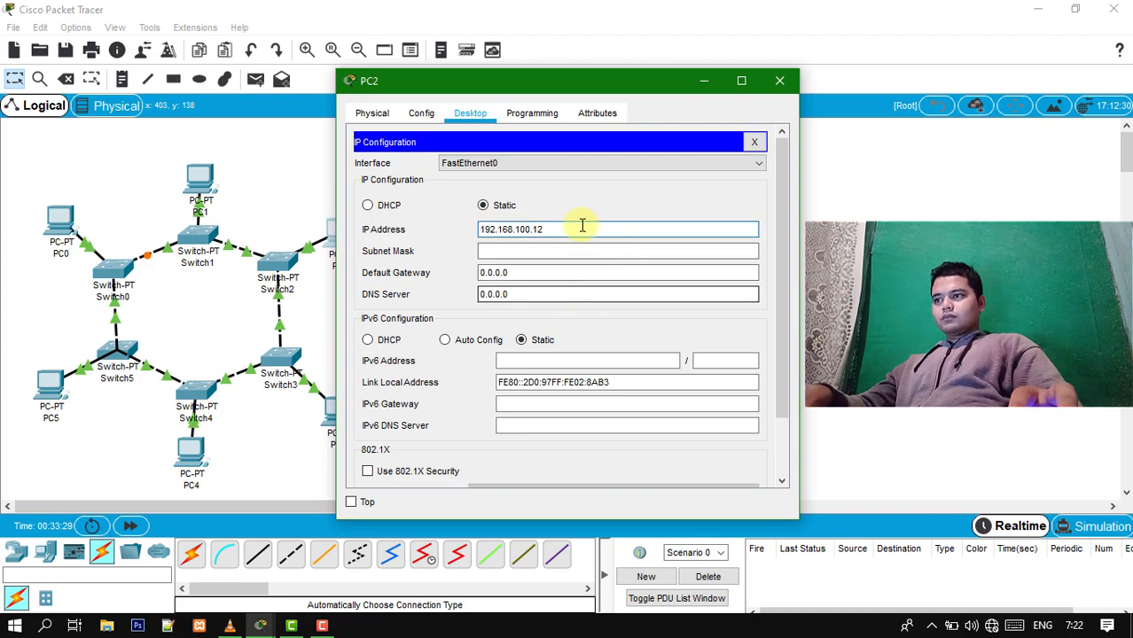
left_click(585, 251)
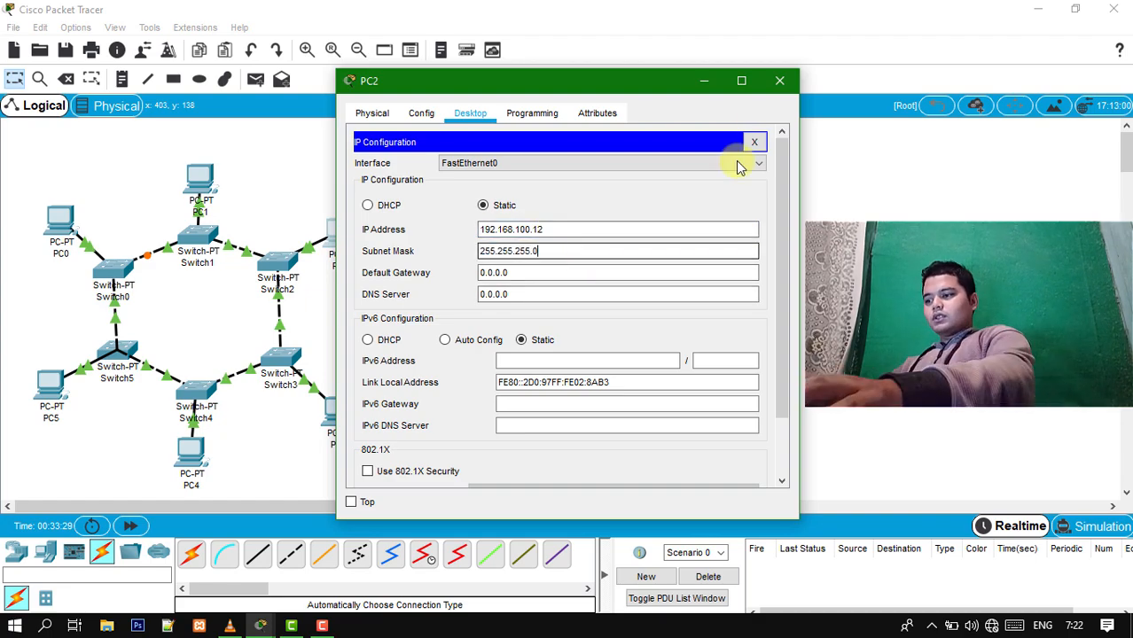
left_click(779, 82)
- Assign PC3 the static IP address 192.168.100.13 with subnet mask 255.255.255.0 and close its window
left_click(337, 413)
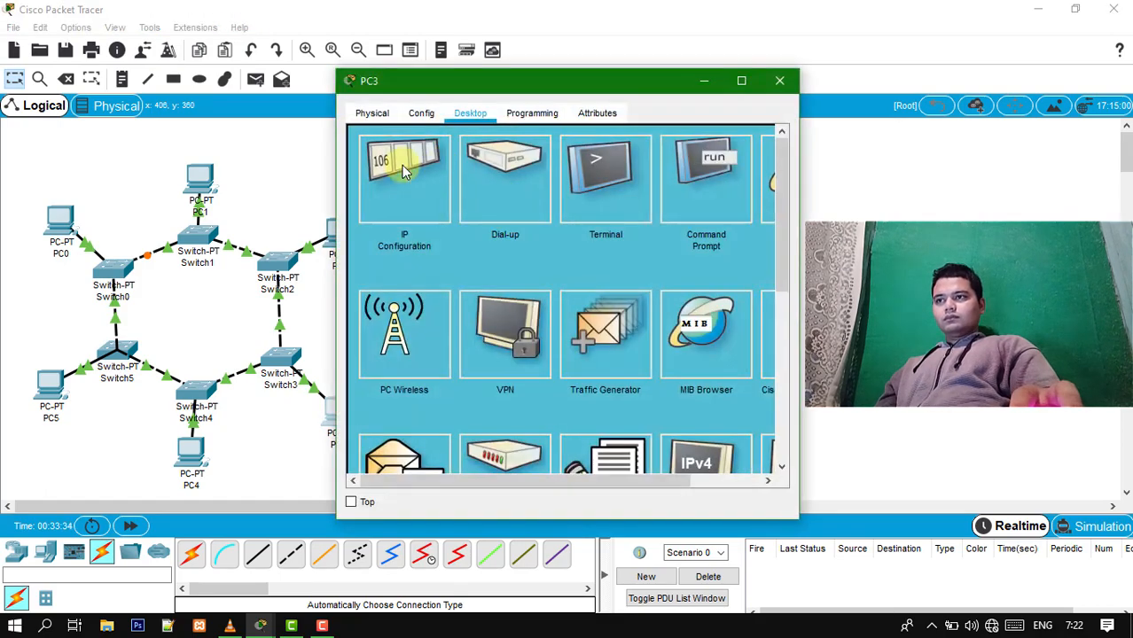
left_click(403, 172)
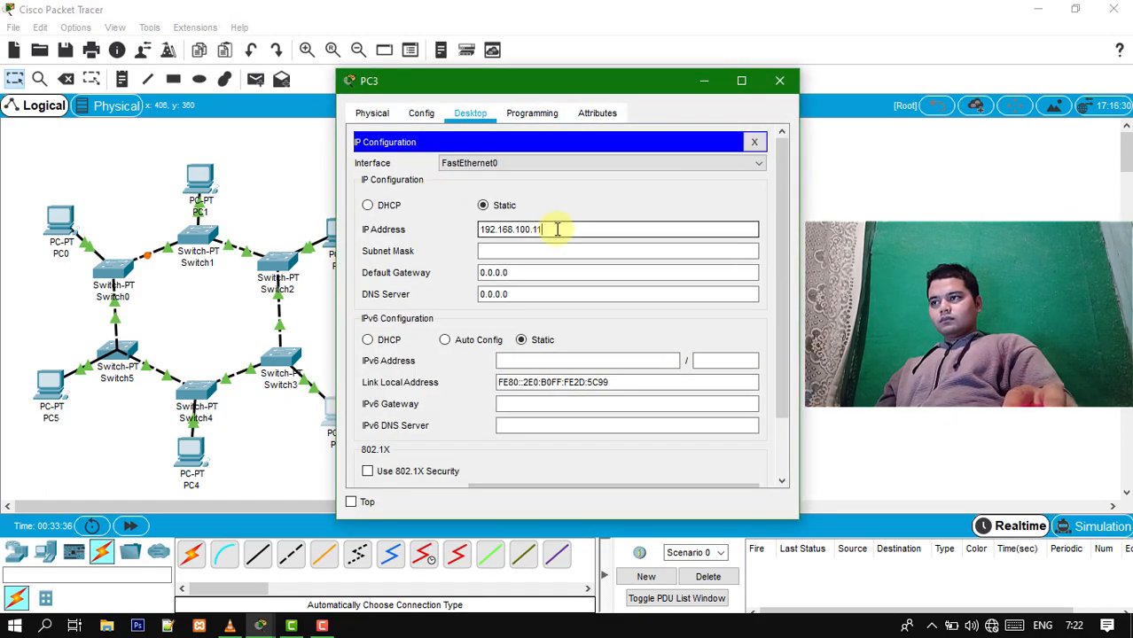
left_click(557, 229)
type("192.168.100.13")
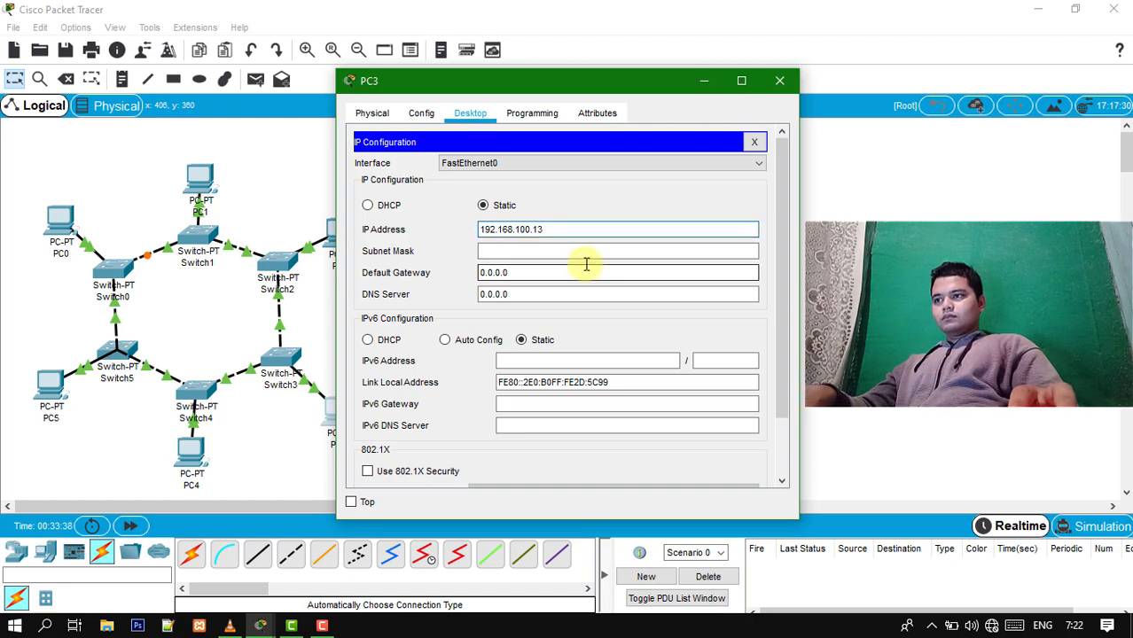
left_click(587, 252)
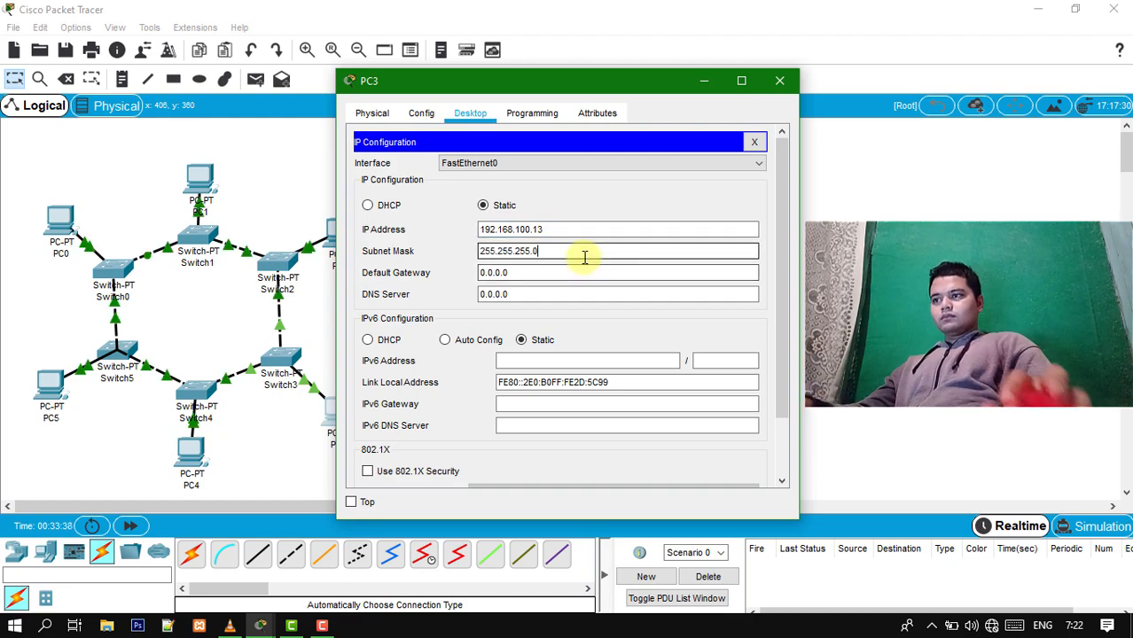
left_click(781, 81)
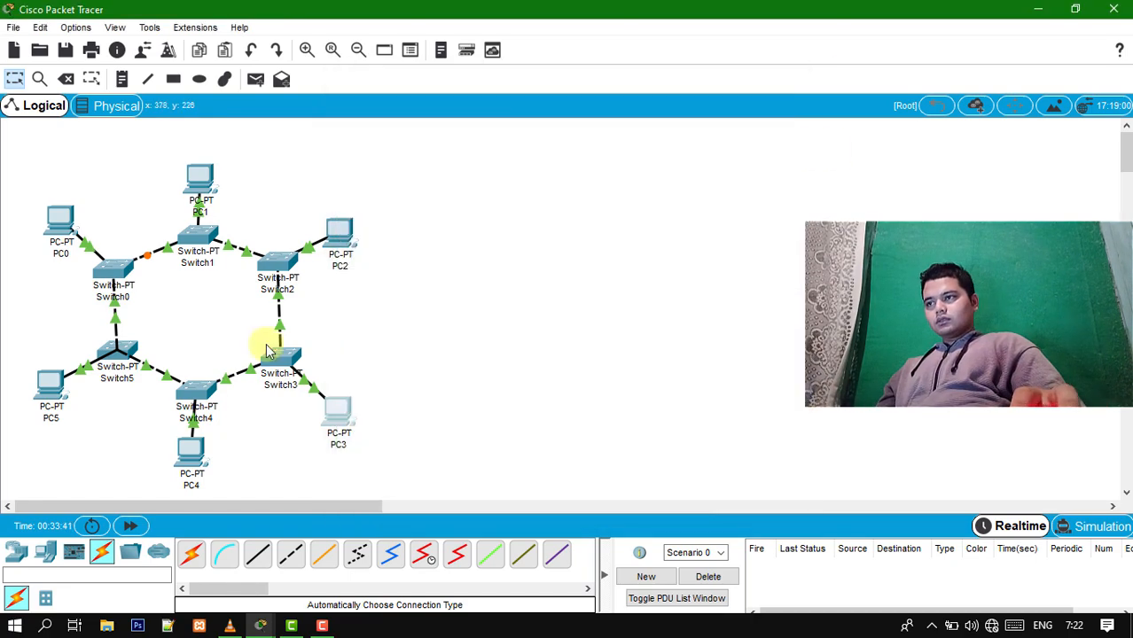
- Assign PC4 the static IP address 192.168.100.14 with subnet mask 255.255.255.0 and close its window
left_click(193, 453)
left_click(406, 177)
left_click(501, 233)
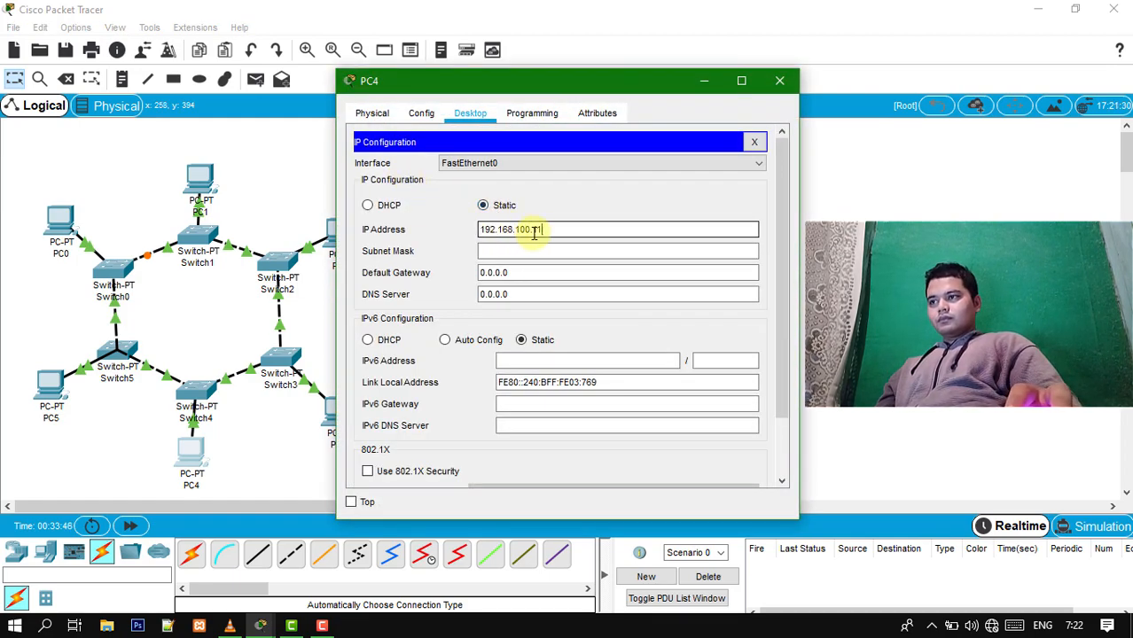
left_click(541, 252)
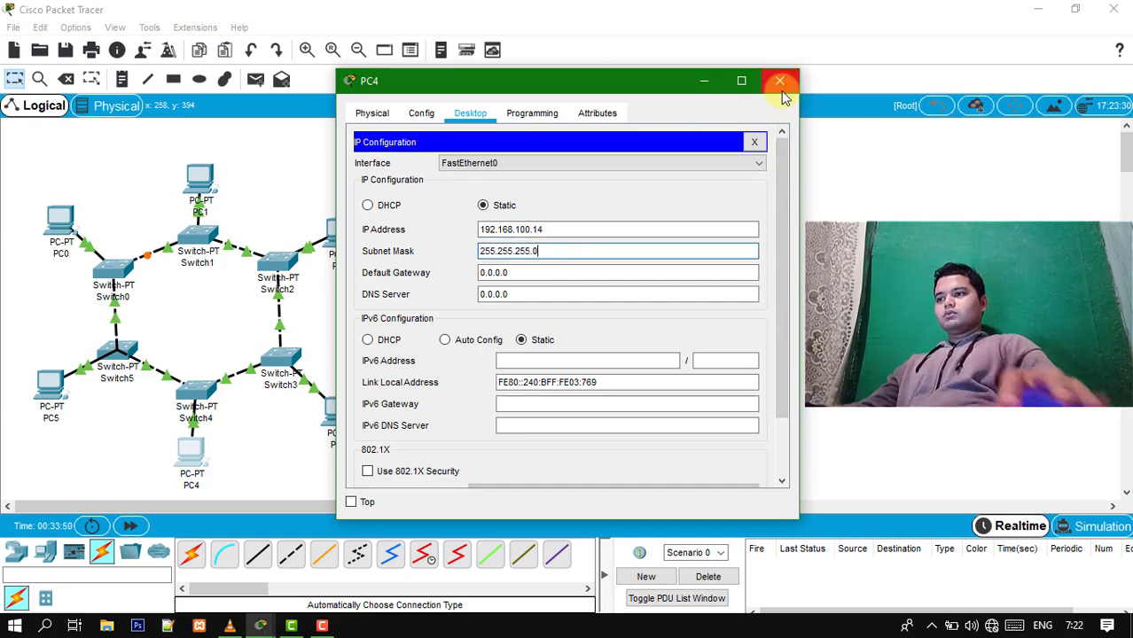
left_click(780, 81)
- Assign PC5 the static IP address 192.168.100.15 with subnet mask 255.255.255.0 and close its window
left_click(51, 381)
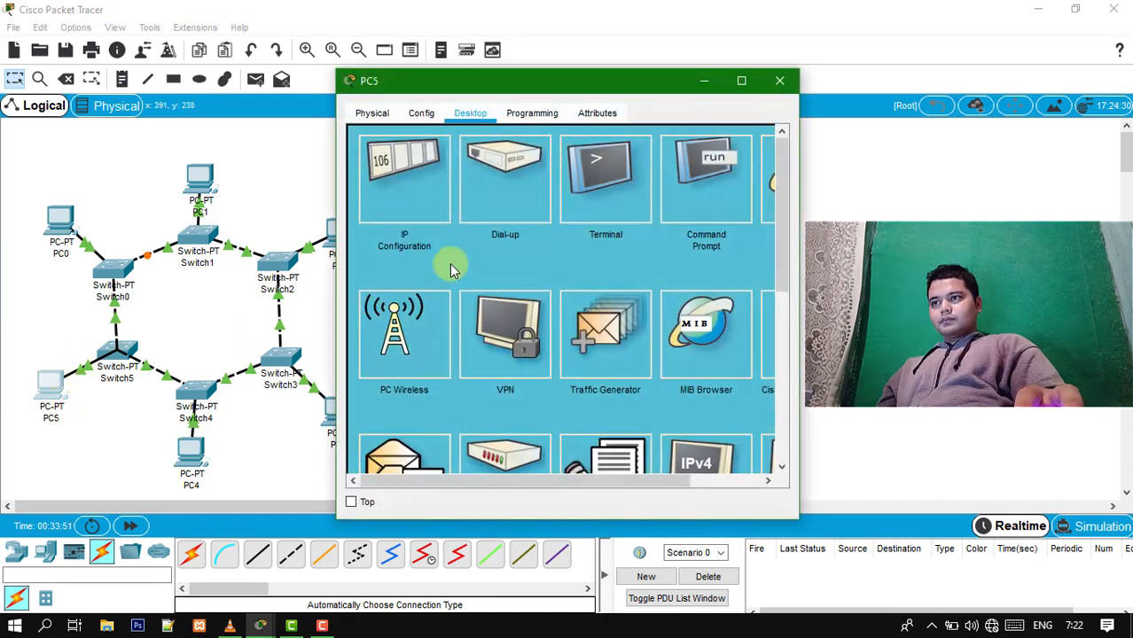
left_click(422, 197)
left_click(532, 228)
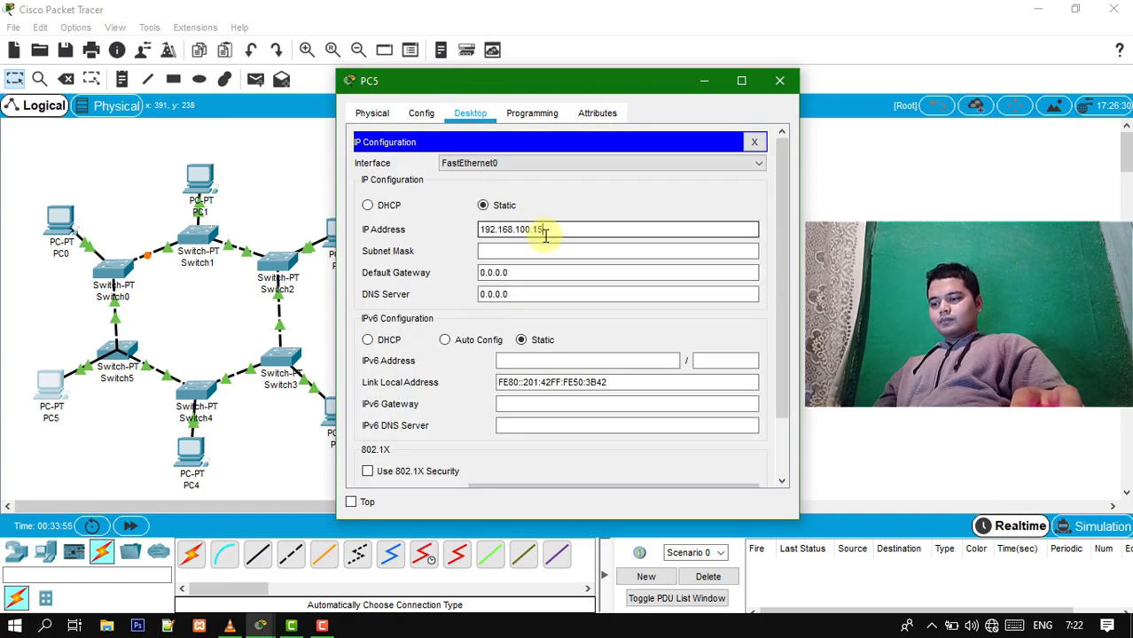
left_click(548, 251)
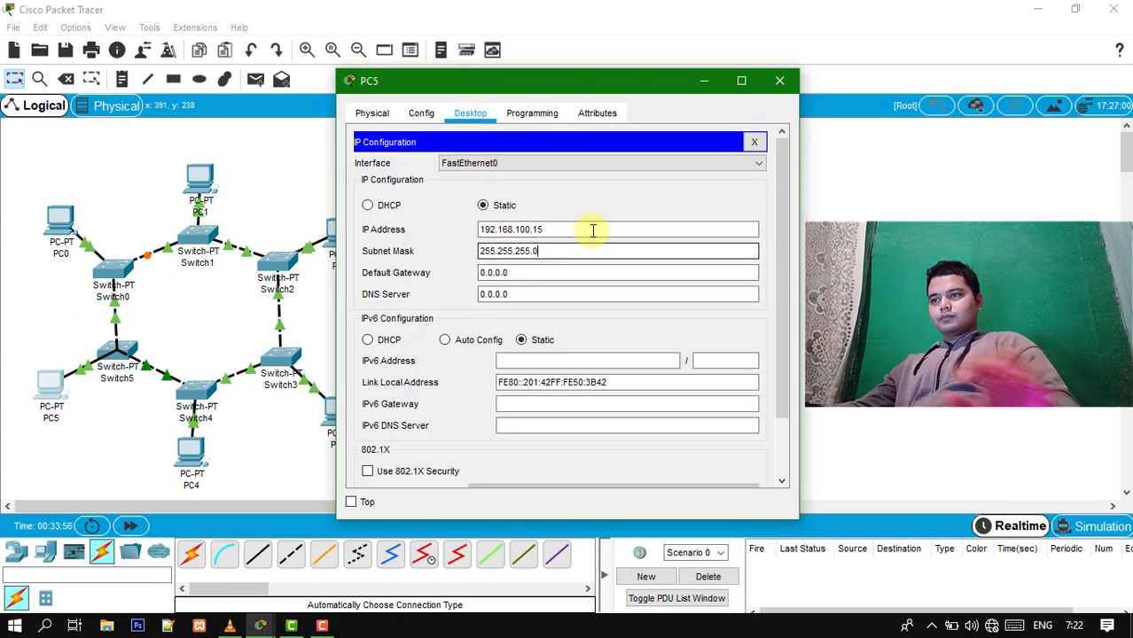
left_click(780, 80)
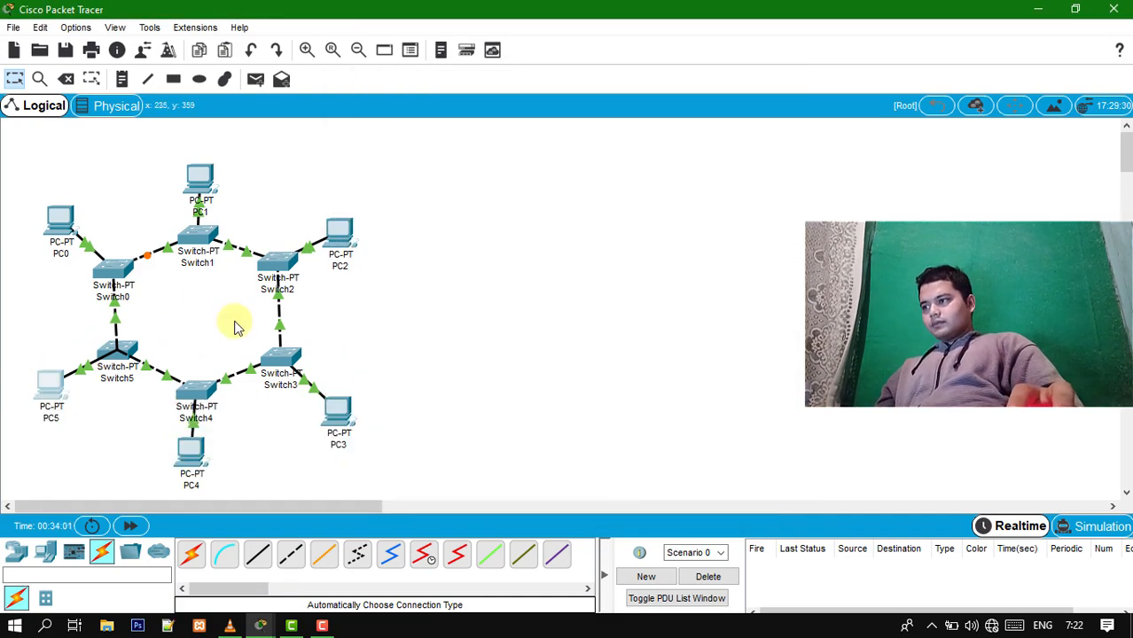
- Send simple PDUs from PC0 to PC1 and from PC0 to PC2 to test connectivity
left_click(255, 79)
left_click(62, 222)
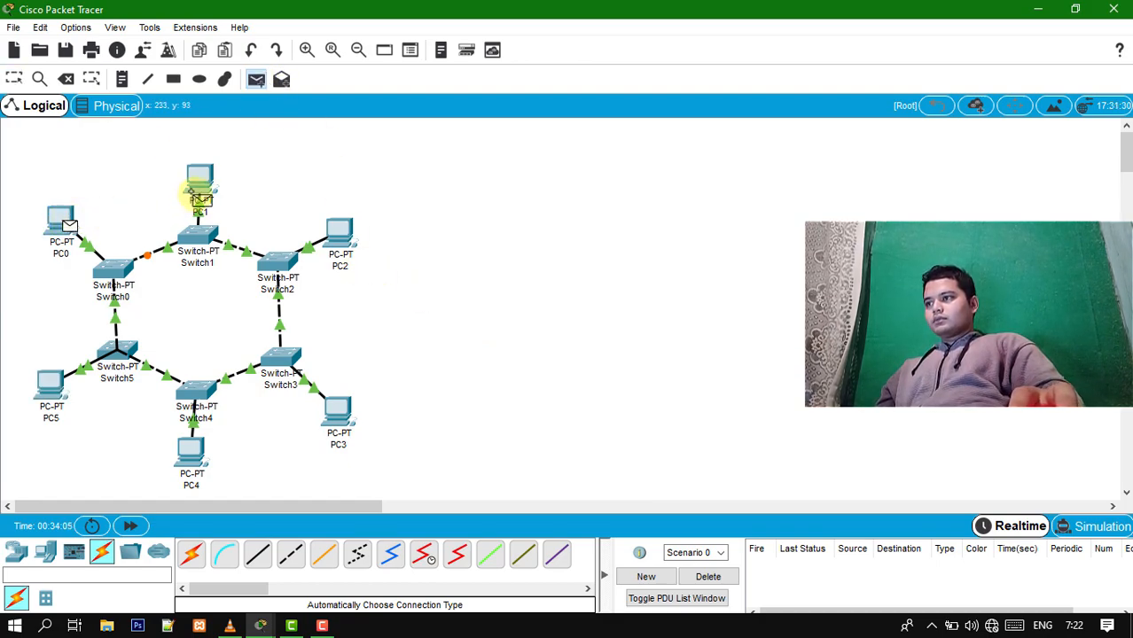
left_click(203, 181)
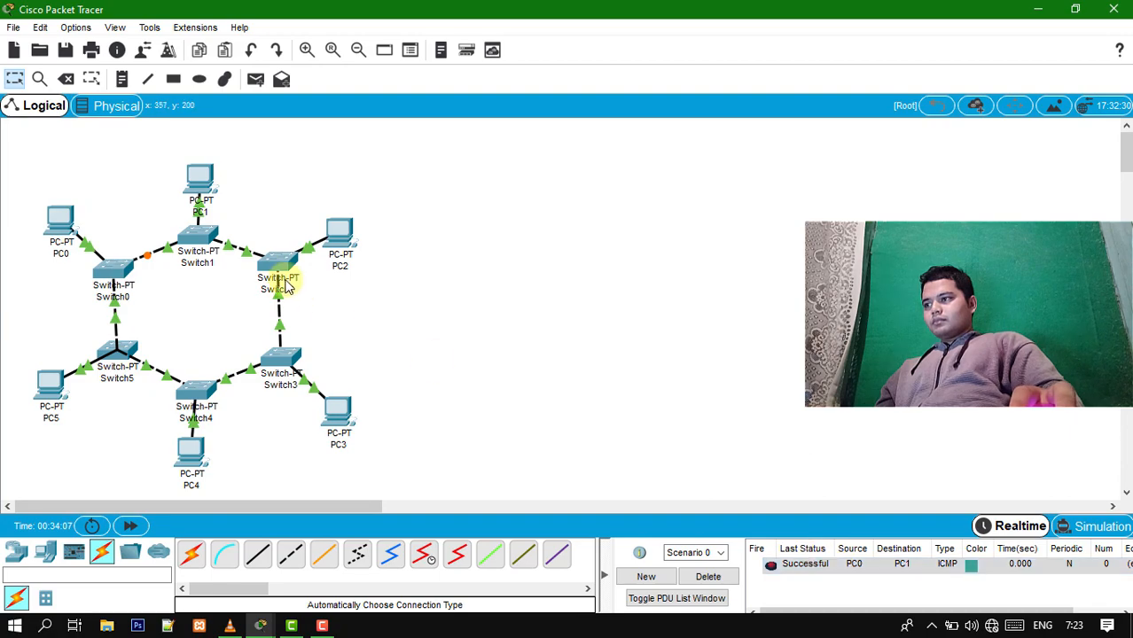
left_click(255, 80)
left_click(64, 229)
left_click(341, 238)
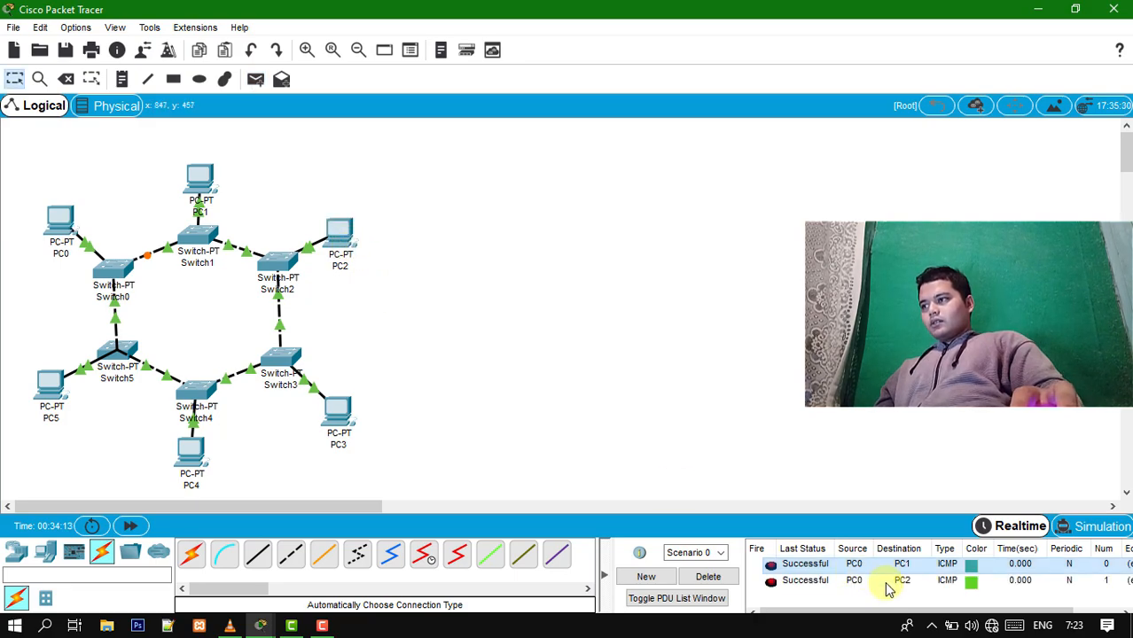
- Send simple PDUs from PC0 to PC3 and from PC0 to PC4
left_click(255, 79)
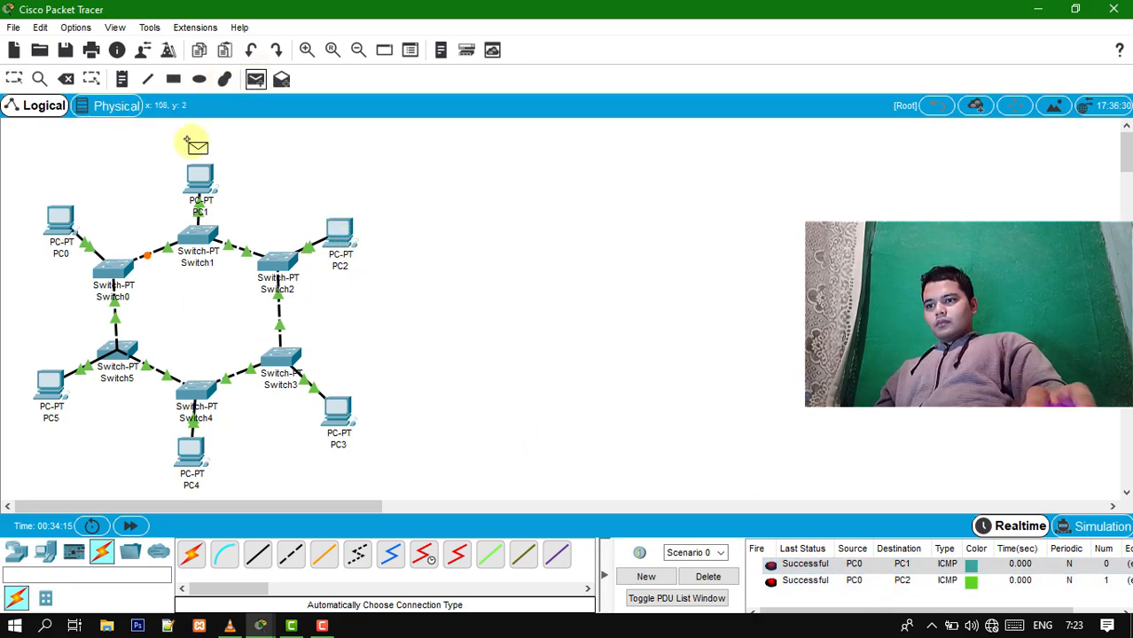
left_click(66, 222)
left_click(344, 417)
left_click(255, 79)
left_click(70, 217)
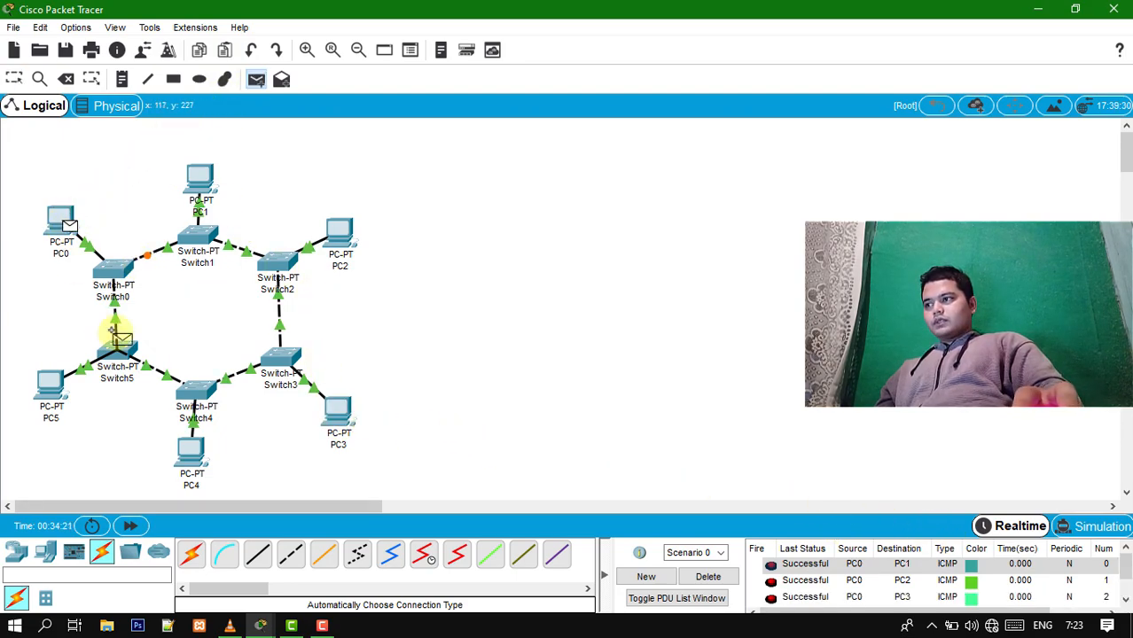
left_click(189, 457)
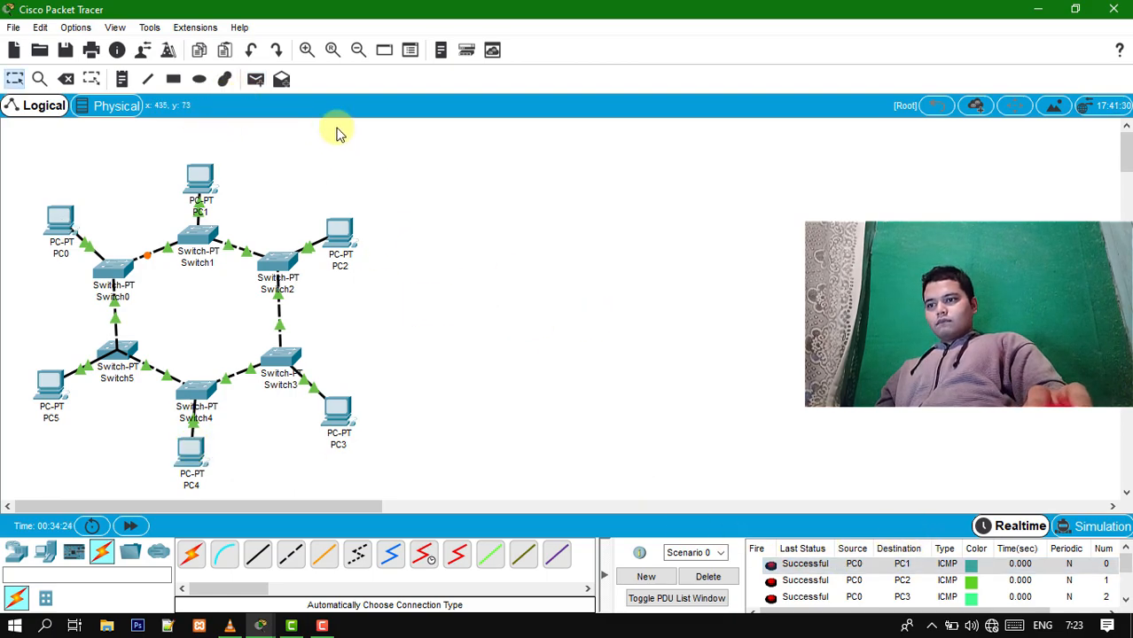
- Send simple PDUs from PC0 to PC5 and from PC5 to PC2, and check their status in the PDU list
left_click(255, 79)
left_click(62, 223)
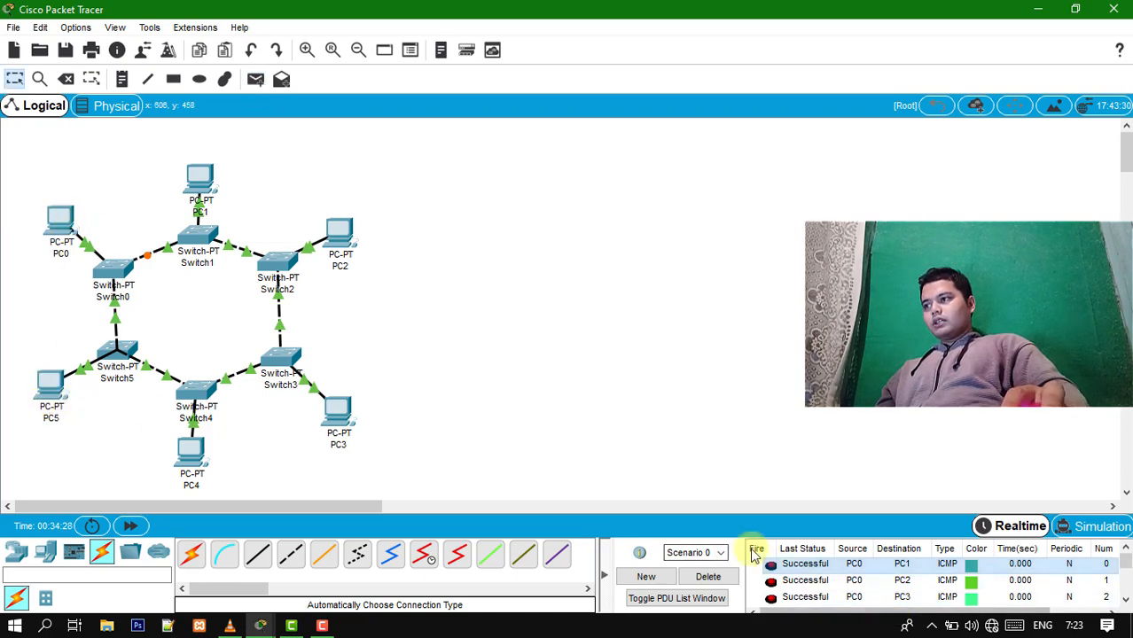
left_click(256, 81)
left_click(256, 81)
left_click(50, 401)
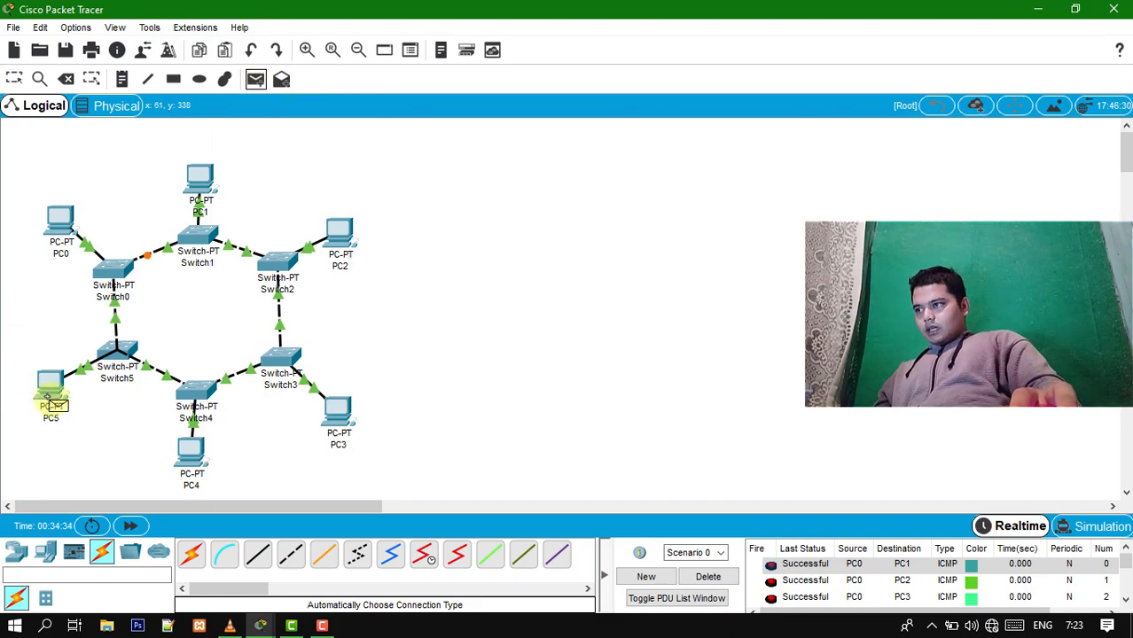
left_click(341, 240)
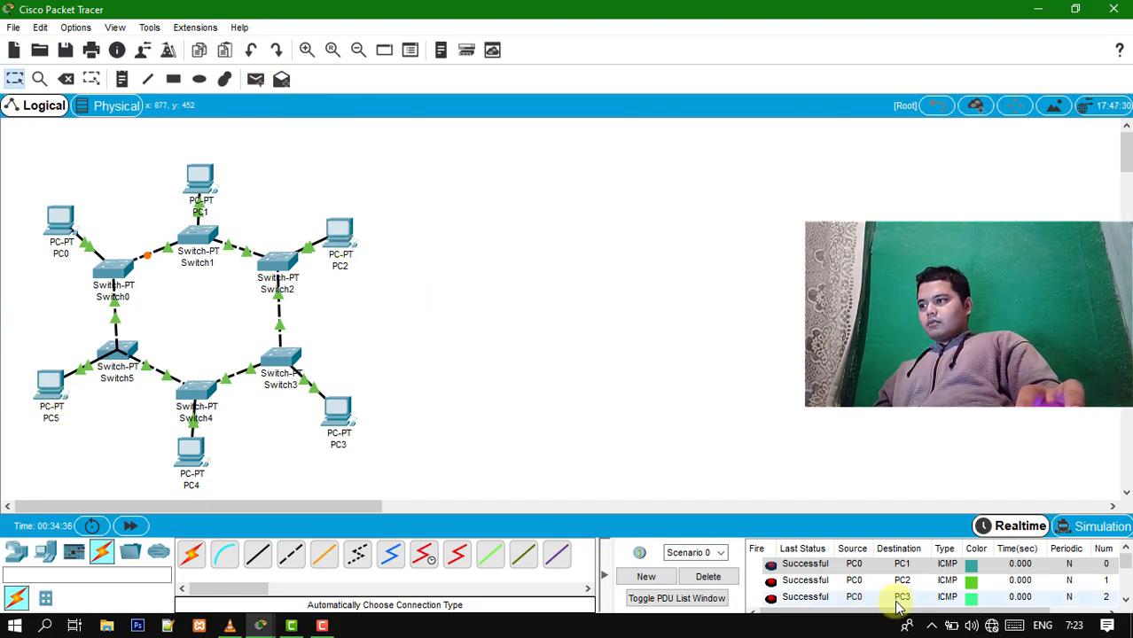
scroll(887, 592, "down", 3)
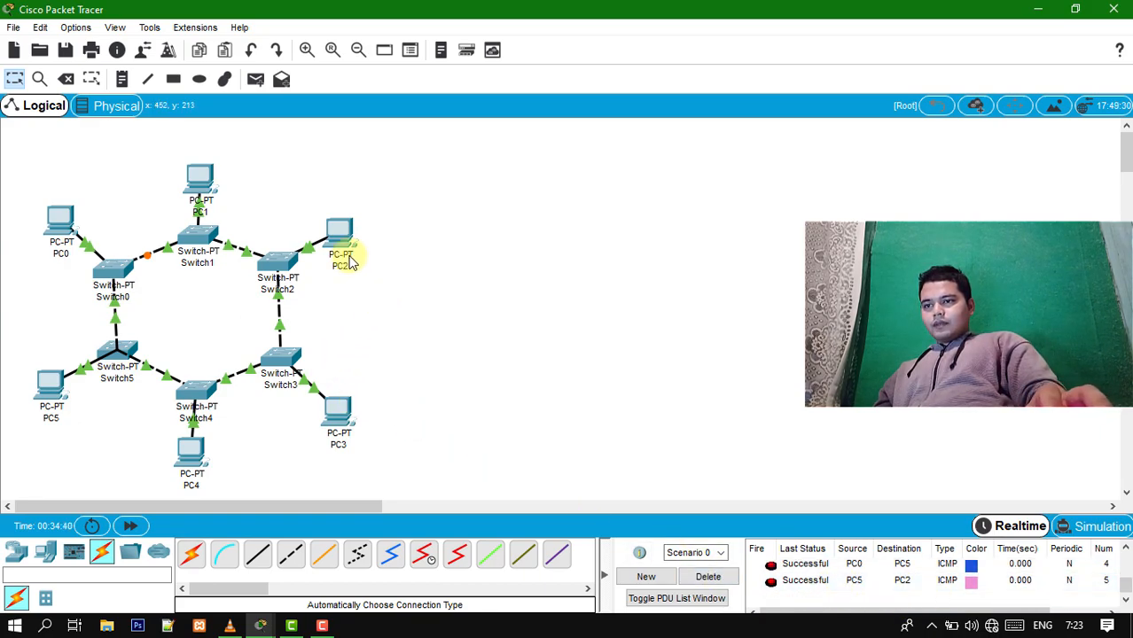
mouse_move(337, 233)
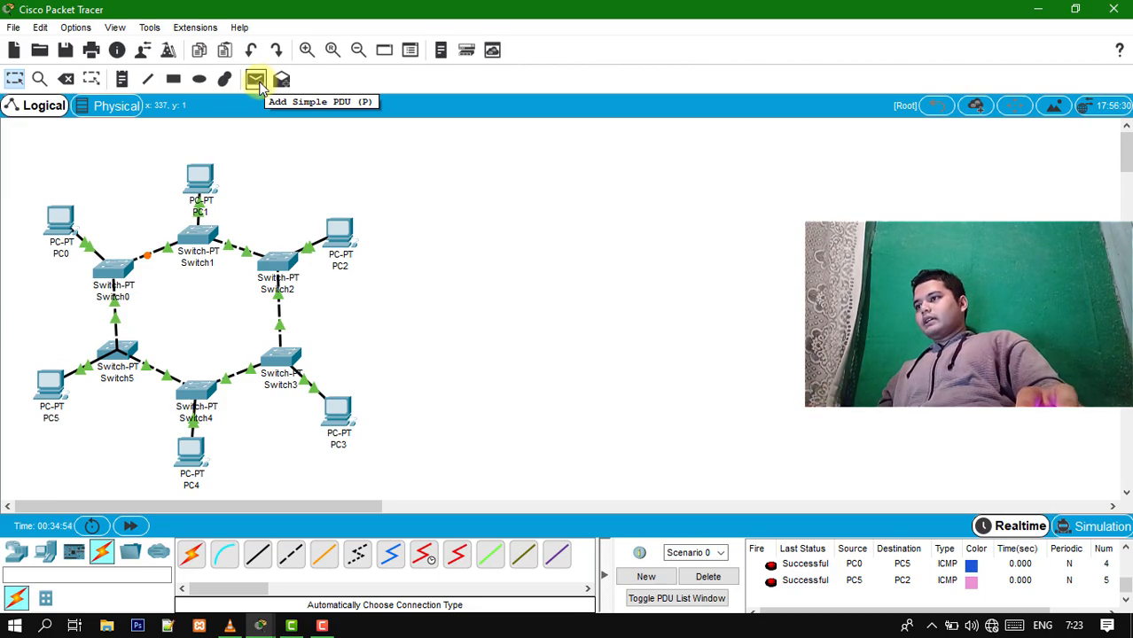
scroll(841, 576, "up", 3)
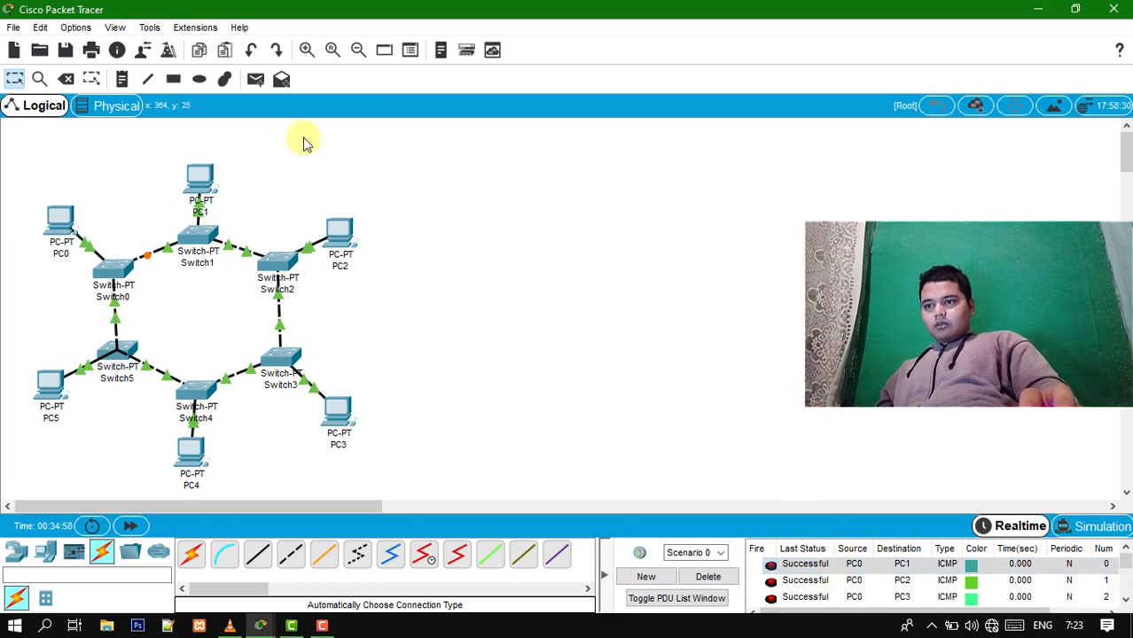
- Examine PC0's IP configuration and the earlier ping output in its Command Prompt
left_click(55, 221)
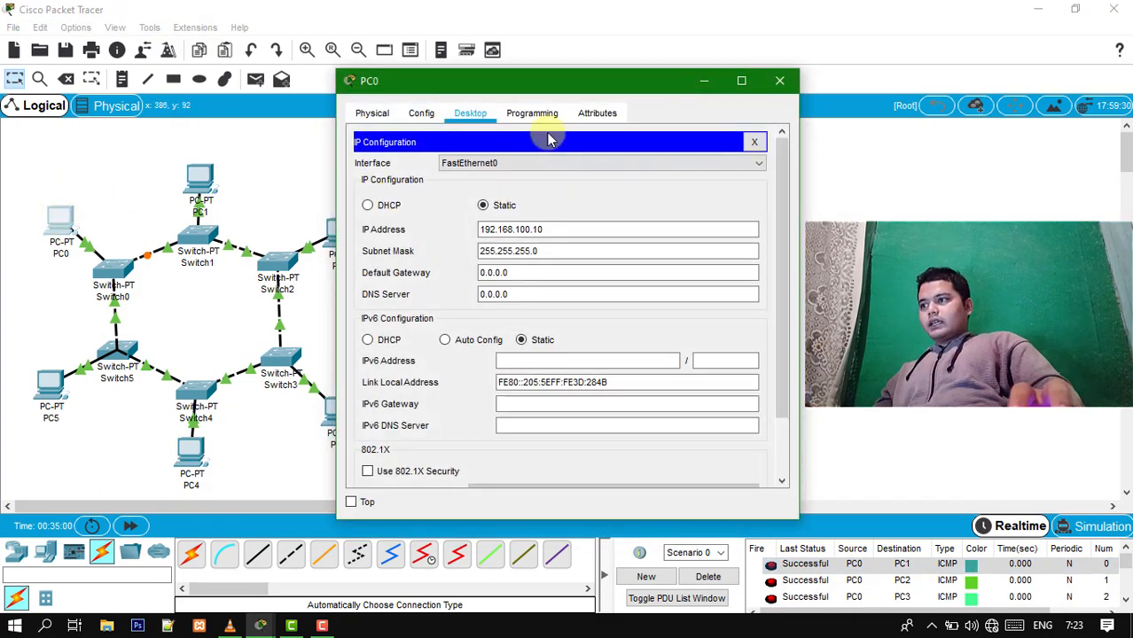
left_click(755, 144)
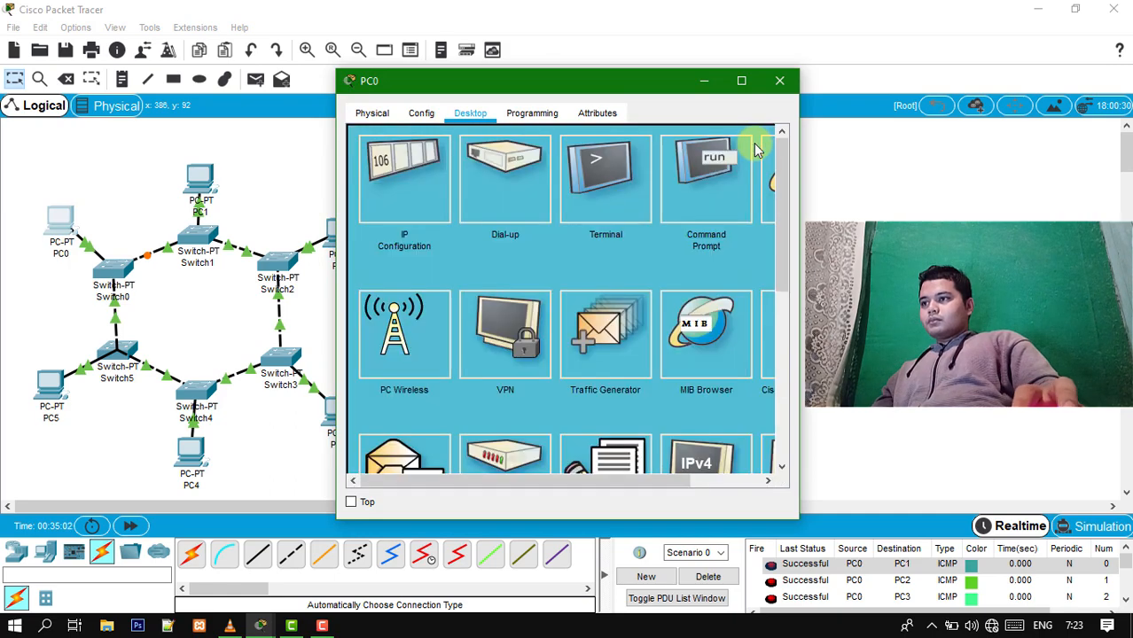
left_click(703, 185)
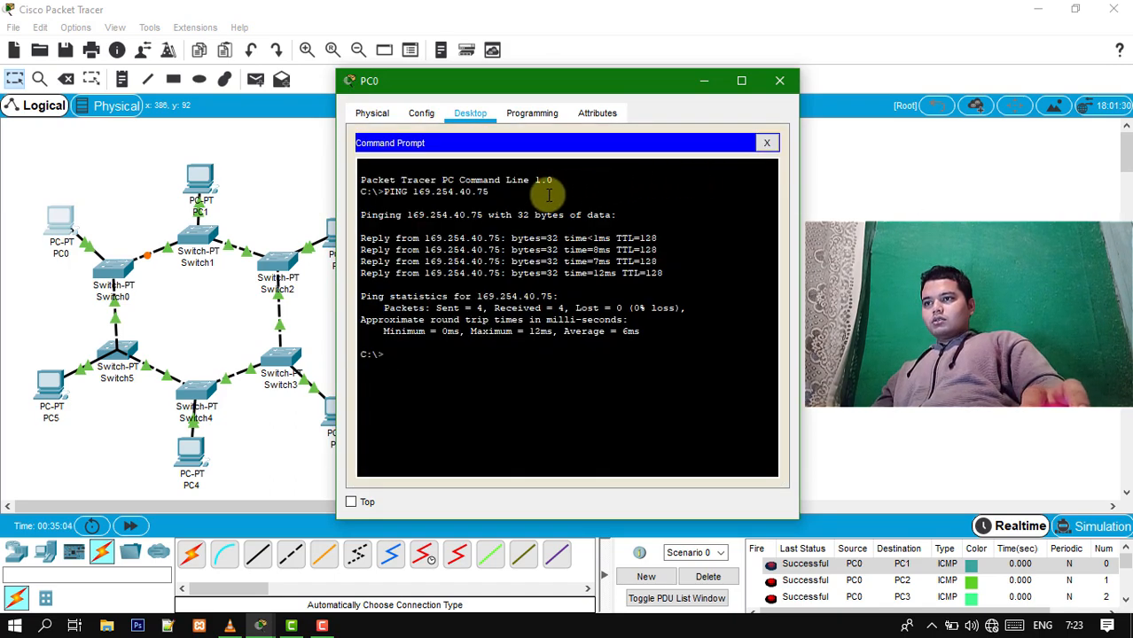
left_click_drag(483, 357, 412, 308)
left_click_drag(406, 259, 363, 168)
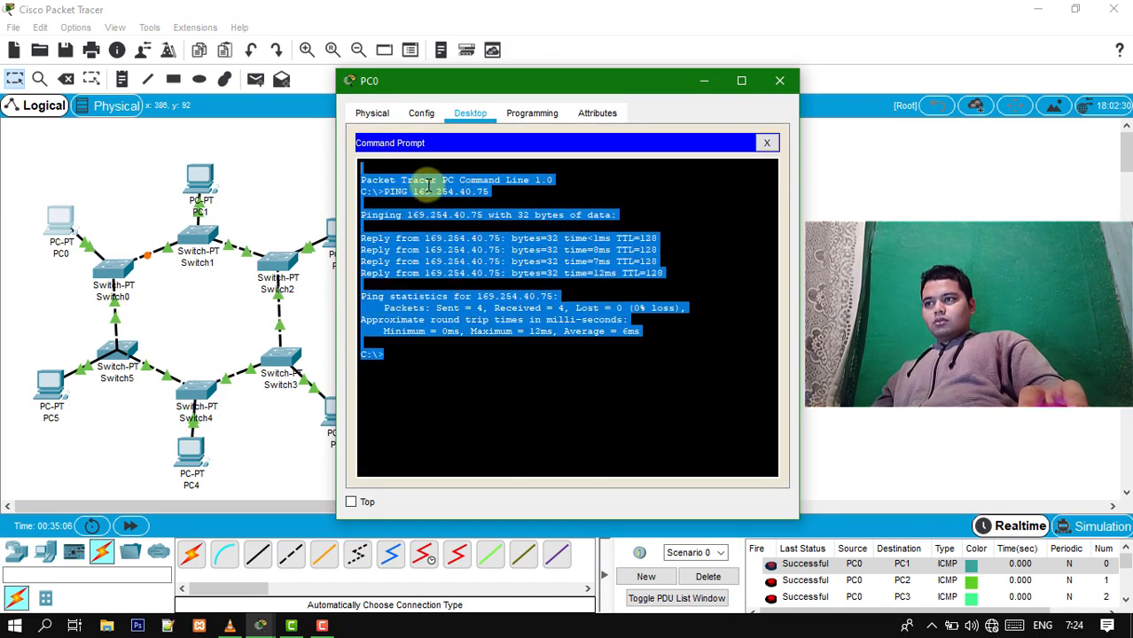
left_click(493, 335)
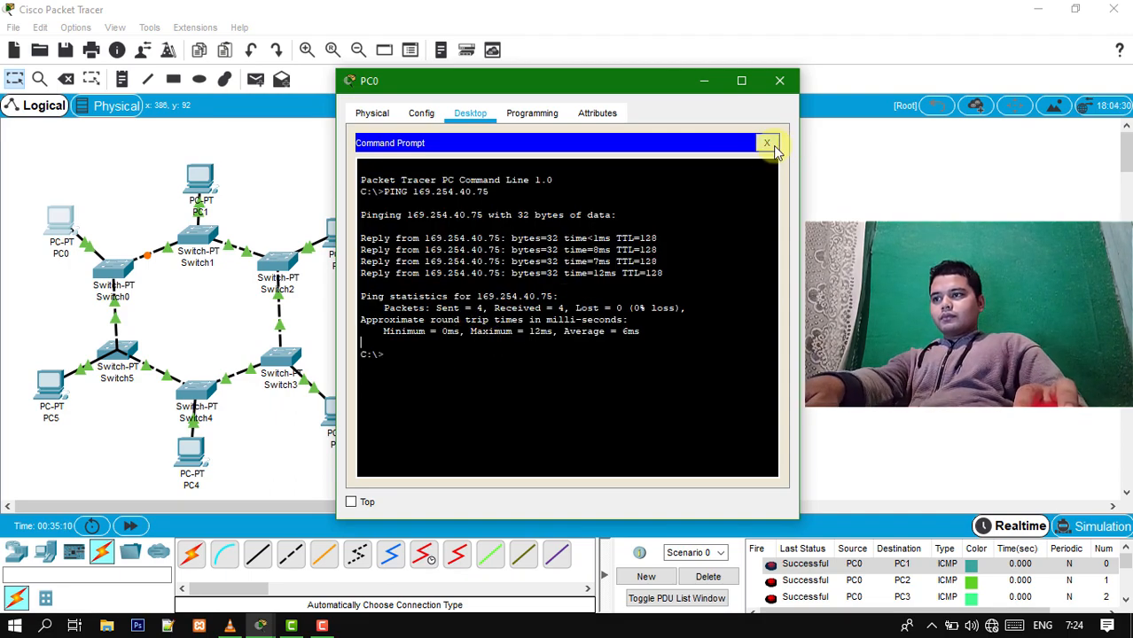
left_click(766, 143)
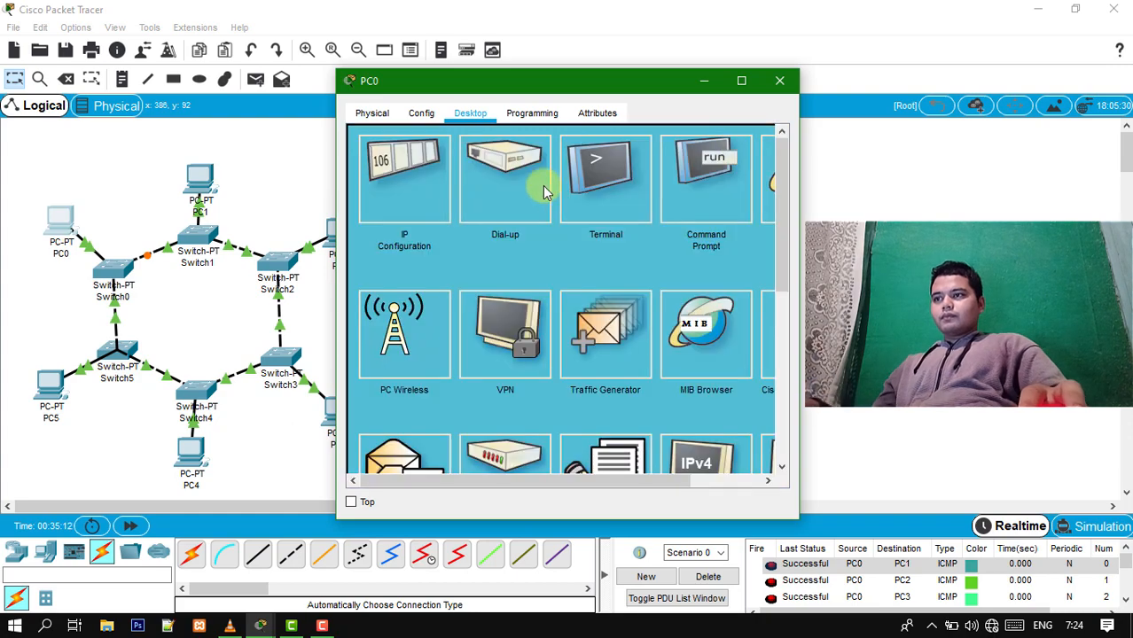
left_click(421, 197)
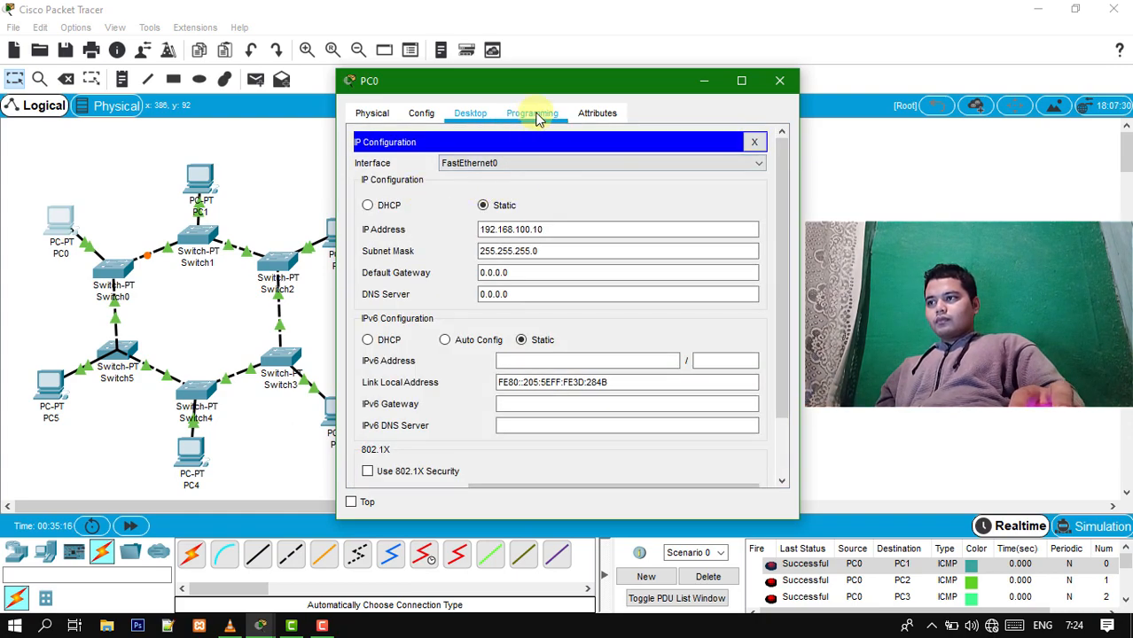
left_click(754, 141)
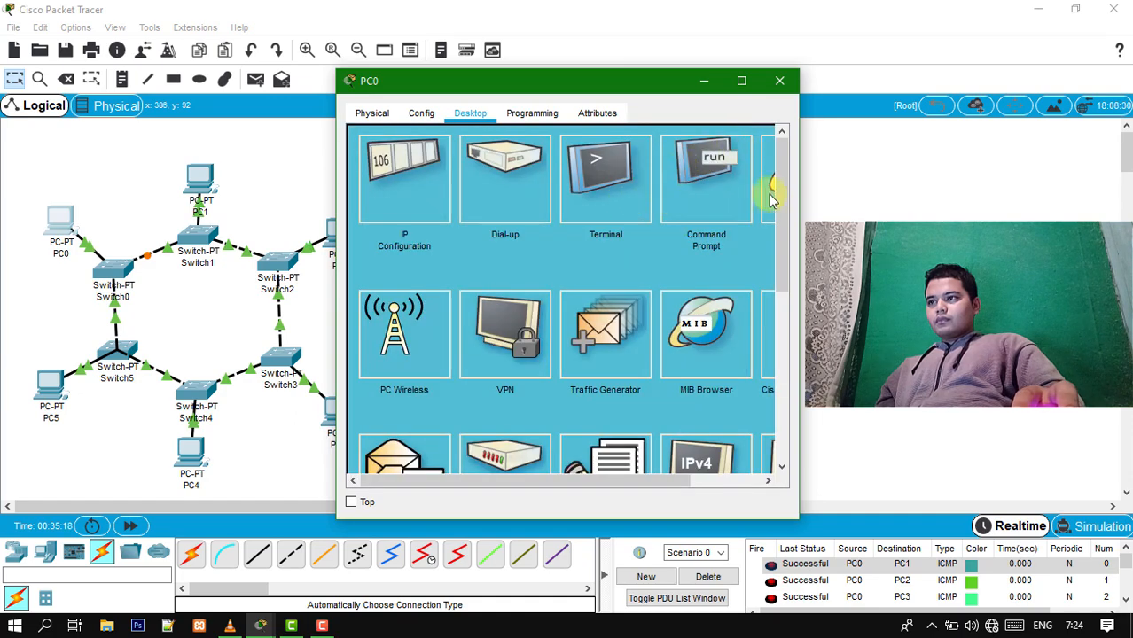
- Run PING 192.168.100.14 in PC0's Command Prompt to test the connection to PC4
left_click(692, 186)
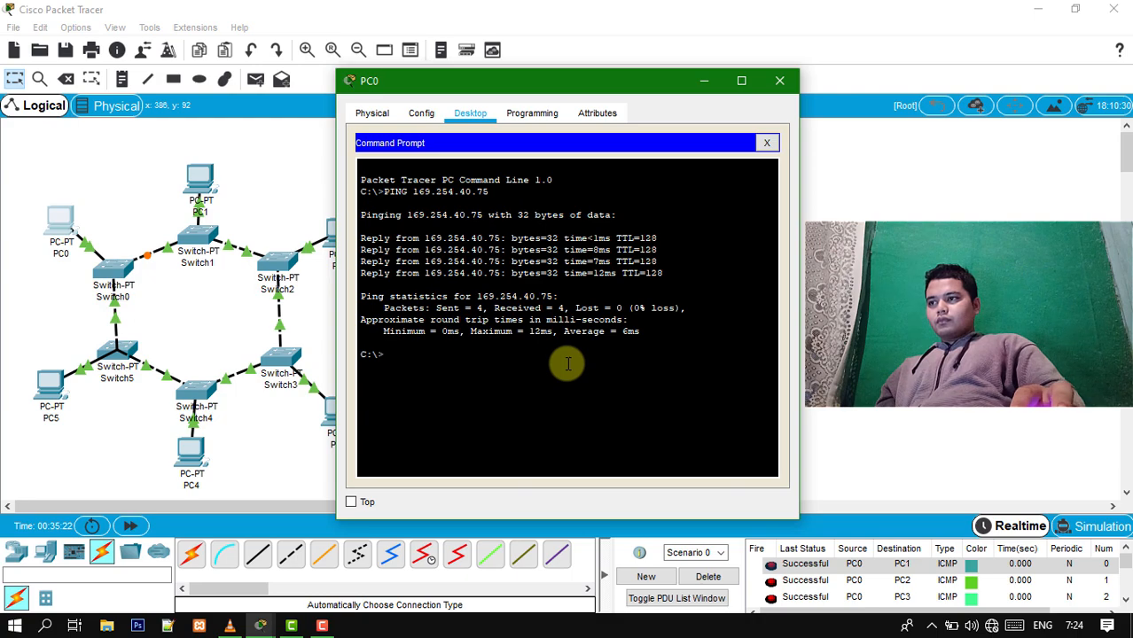
left_click_drag(634, 200, 488, 190)
left_click(540, 355)
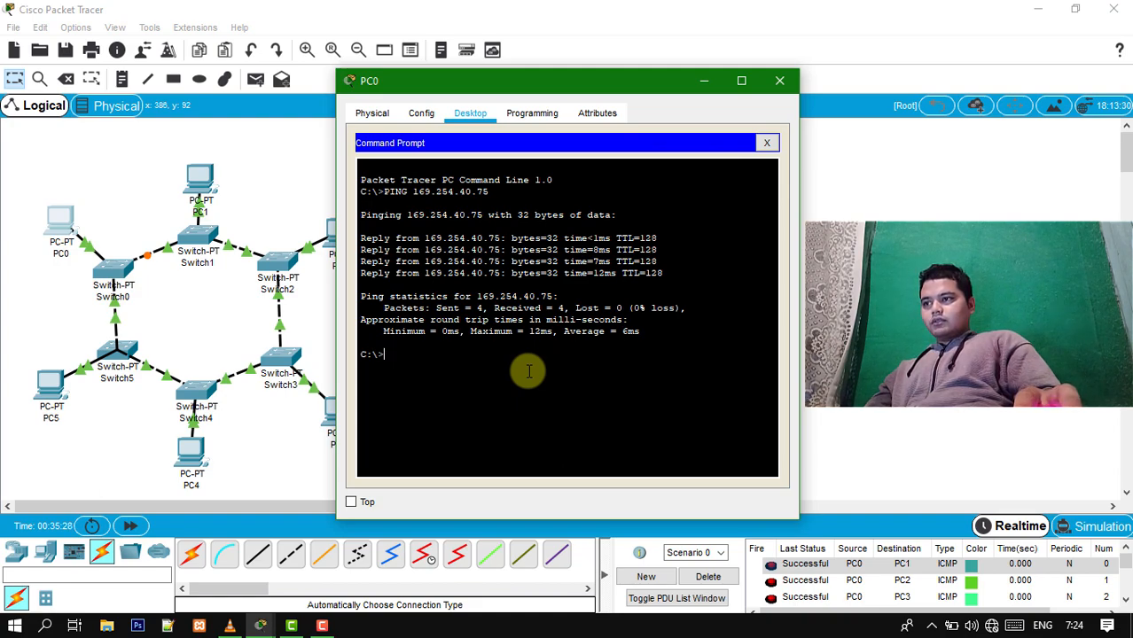
type("P")
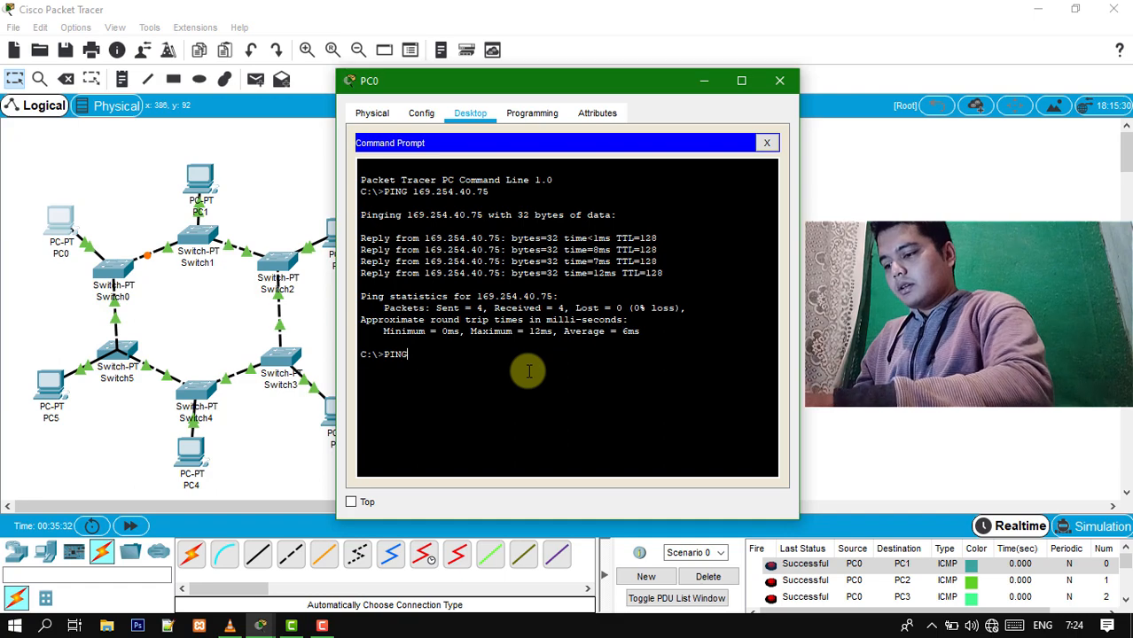
type("ING")
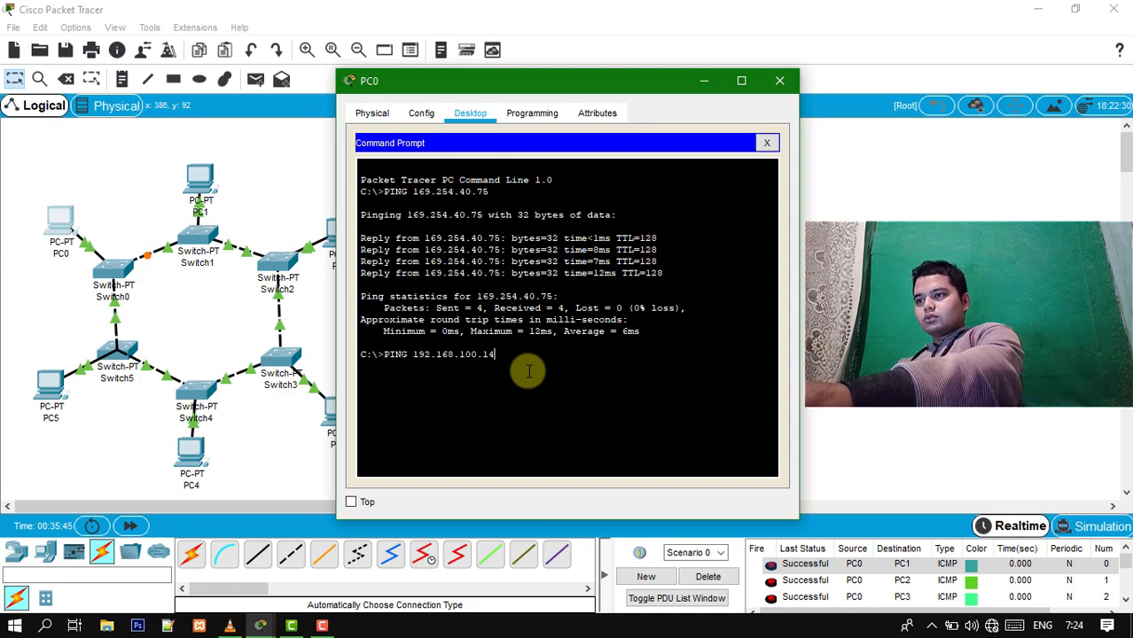
key("Return")
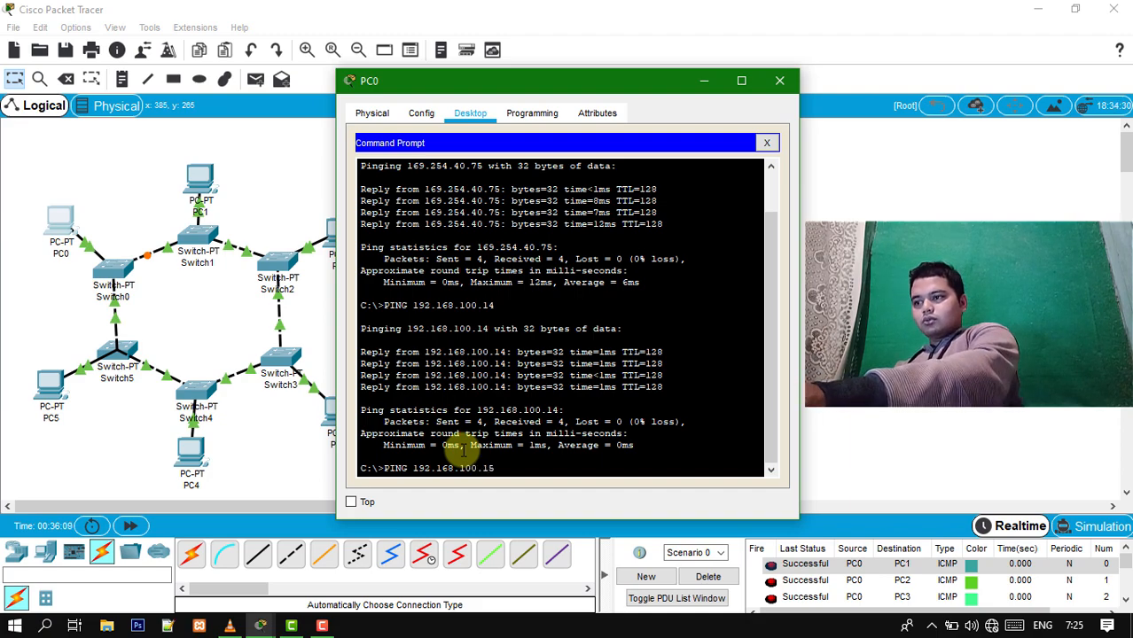
- Run PING 192.168.100.15 from PC0 to test PC5, and review the replies of both pings
key("Return")
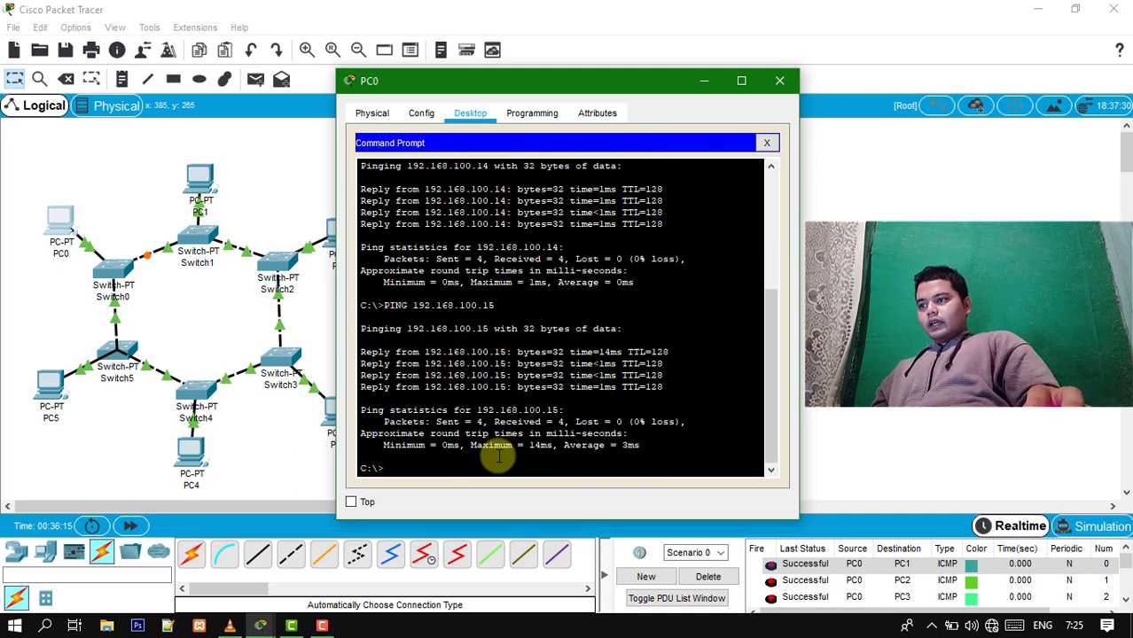
scroll(498, 456, "up", 2)
scroll(498, 454, "down", 2)
scroll(498, 440, "up", 1)
scroll(499, 440, "down", 1)
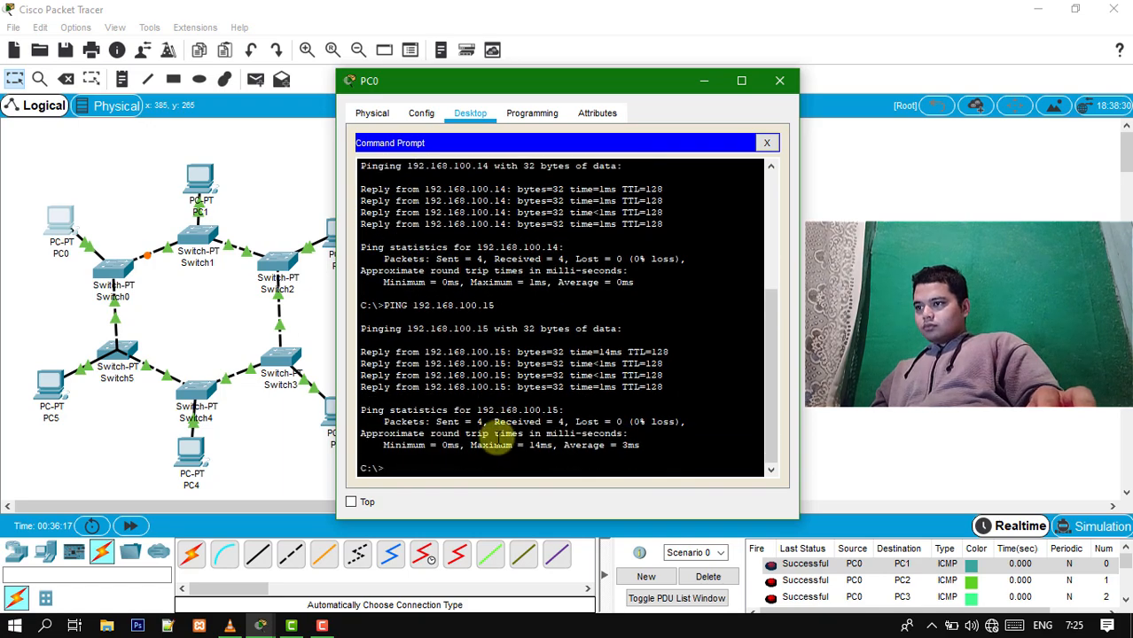
scroll(498, 440, "up", 3)
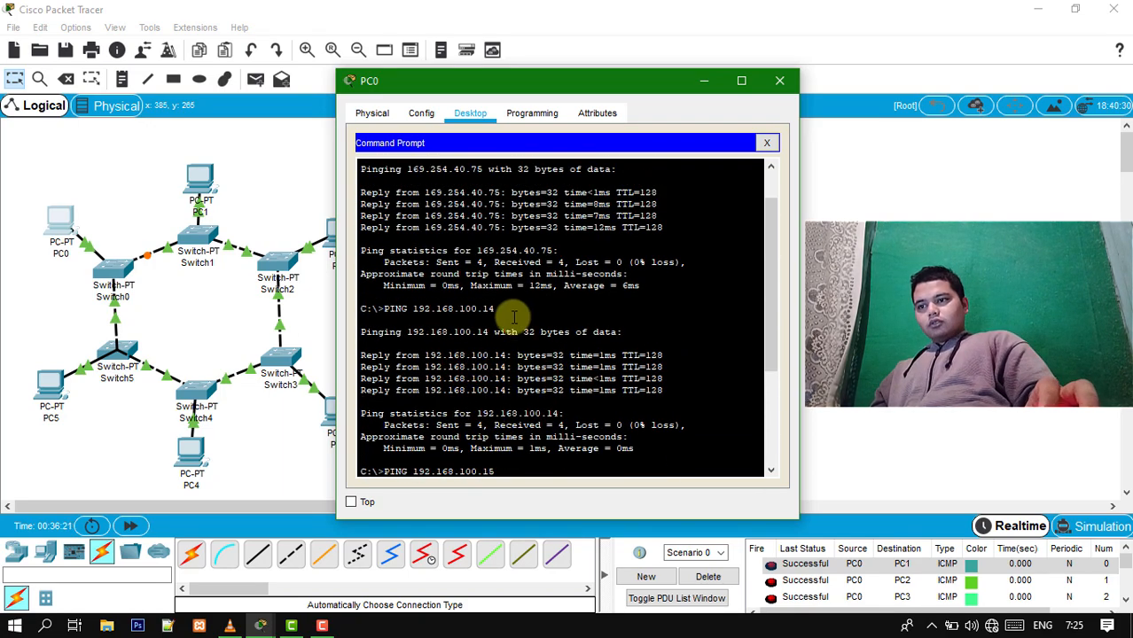
scroll(539, 377, "down", 5)
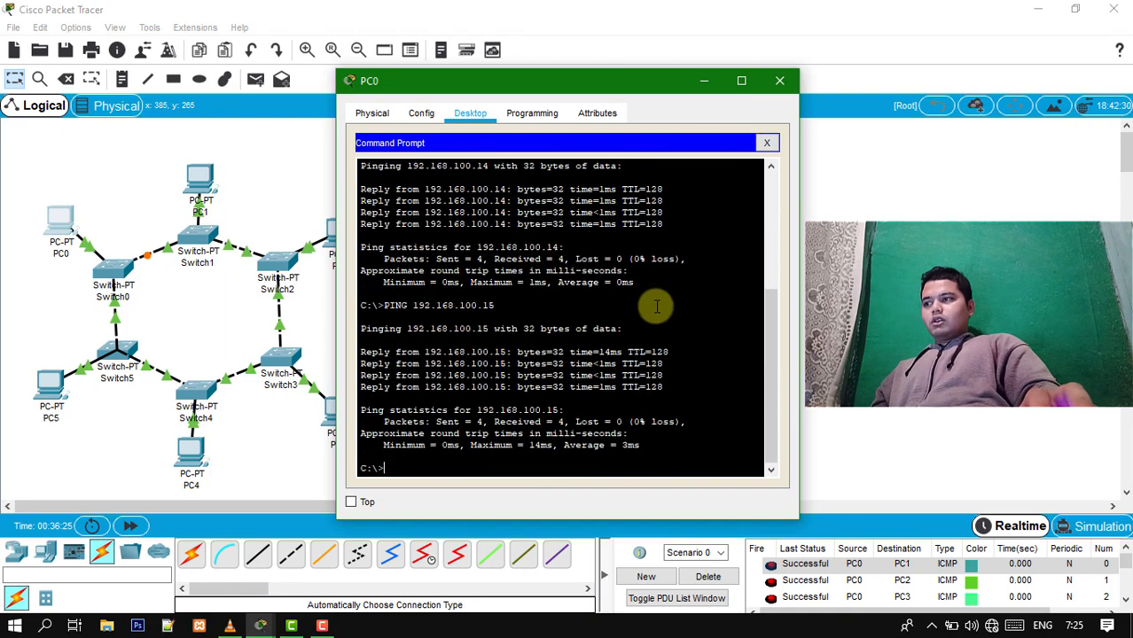
- Close PC0's window and delete the current PDU scenario to clear the list of sent PDUs
left_click(780, 82)
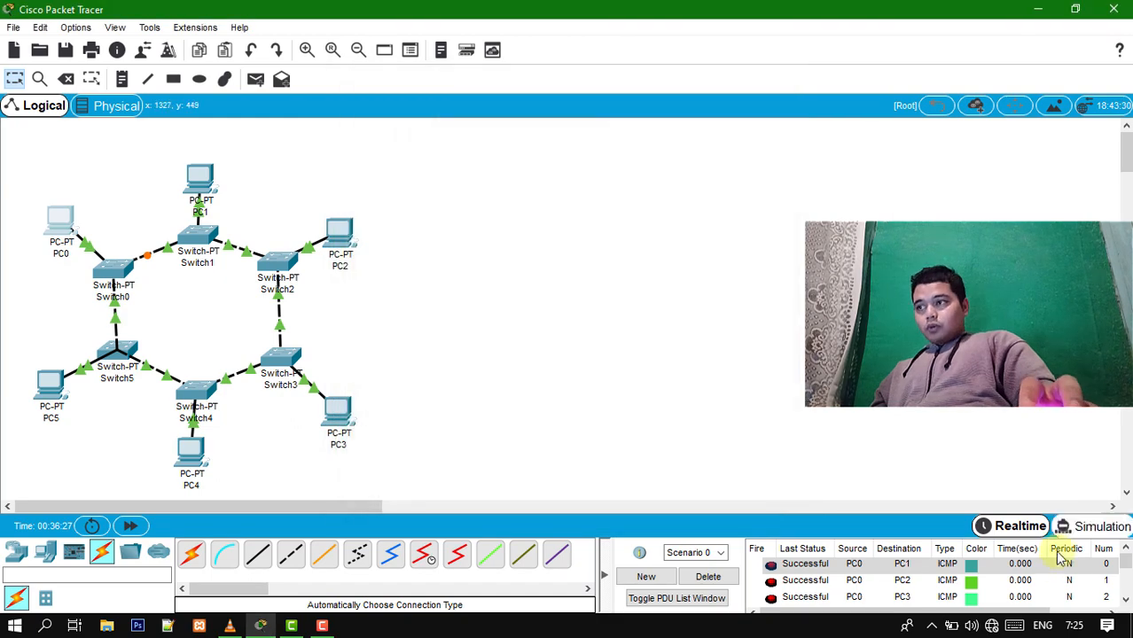
left_click(727, 576)
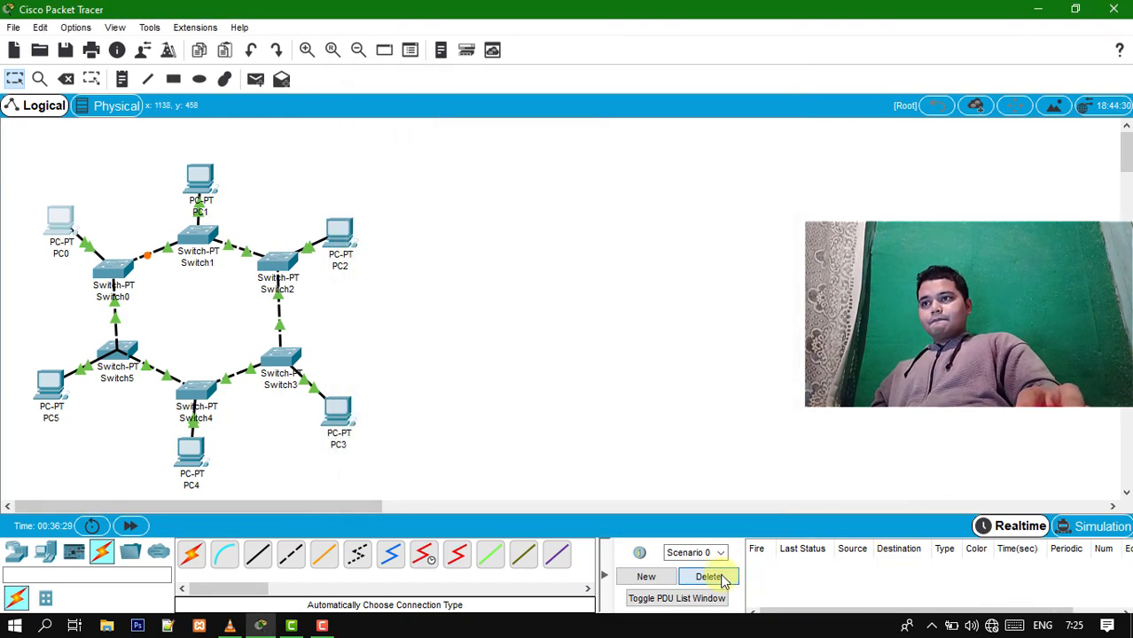
- Send a simple PDU from PC0 to PC1
left_click(255, 79)
left_click(62, 221)
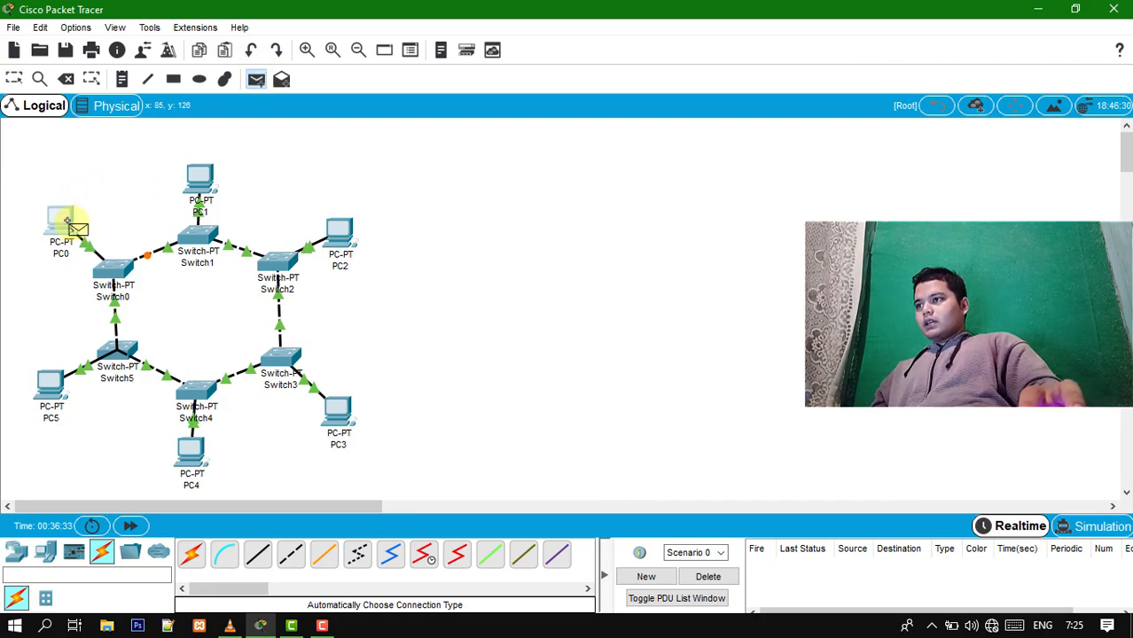
left_click(201, 182)
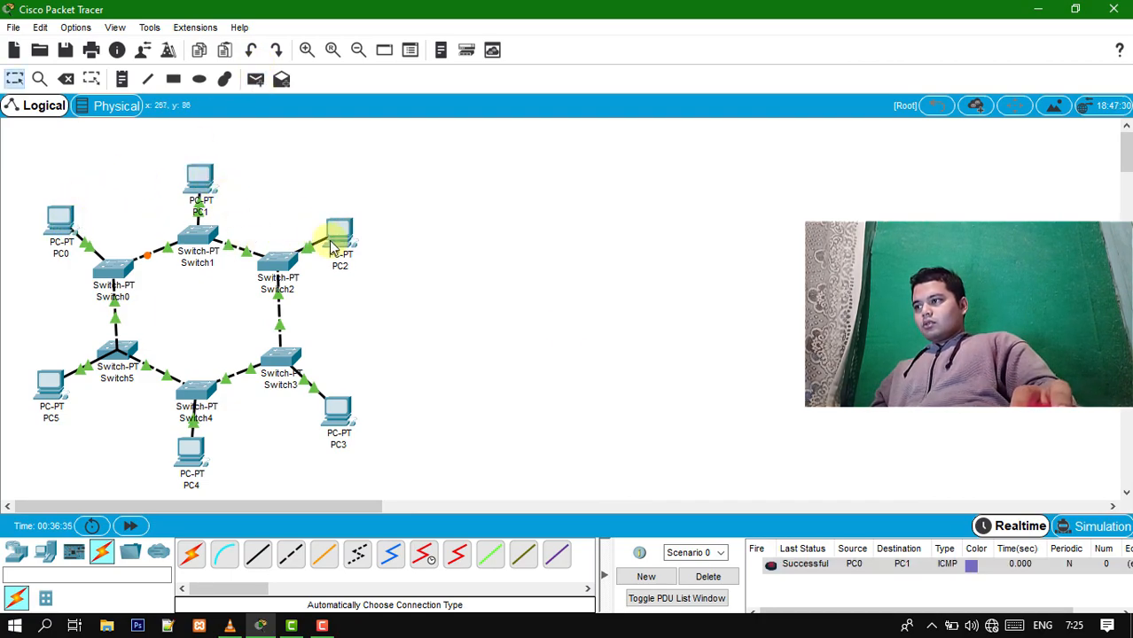
- Play the PC0-to-PC1 PDU in Simulation mode to trace its path, close the Simulation Panel and return to Realtime mode
left_click(1075, 529)
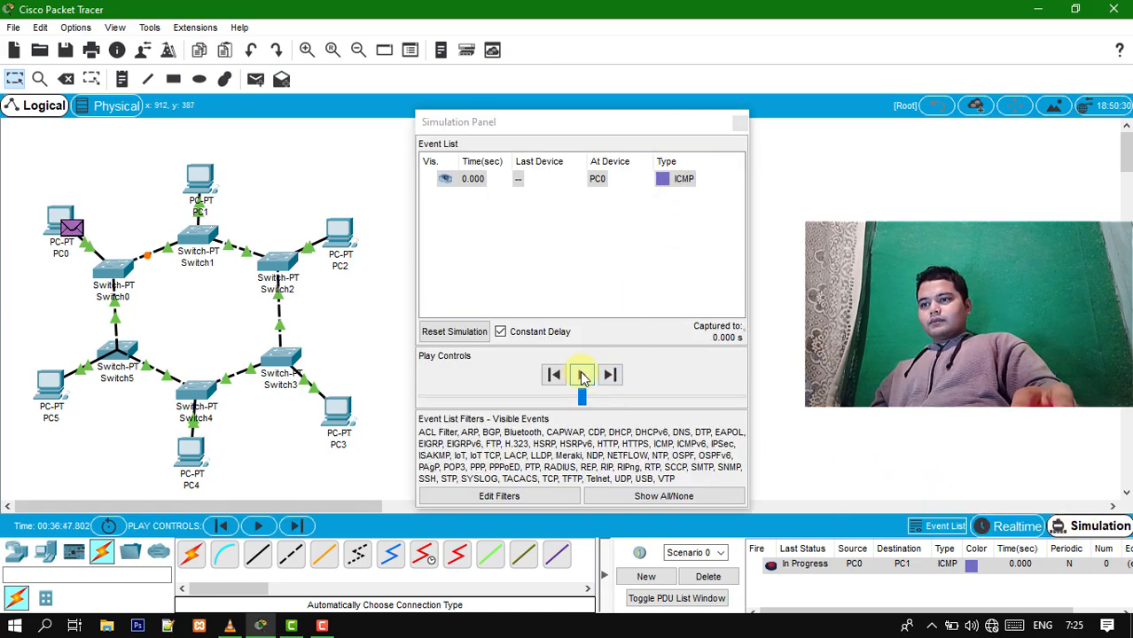
left_click(583, 377)
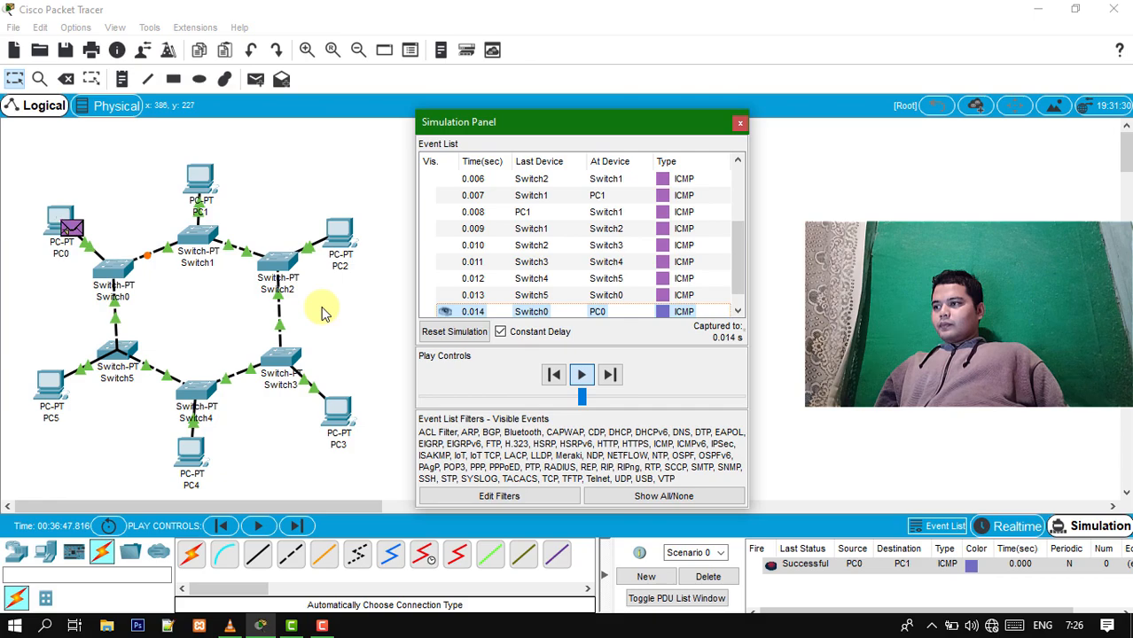
left_click(740, 123)
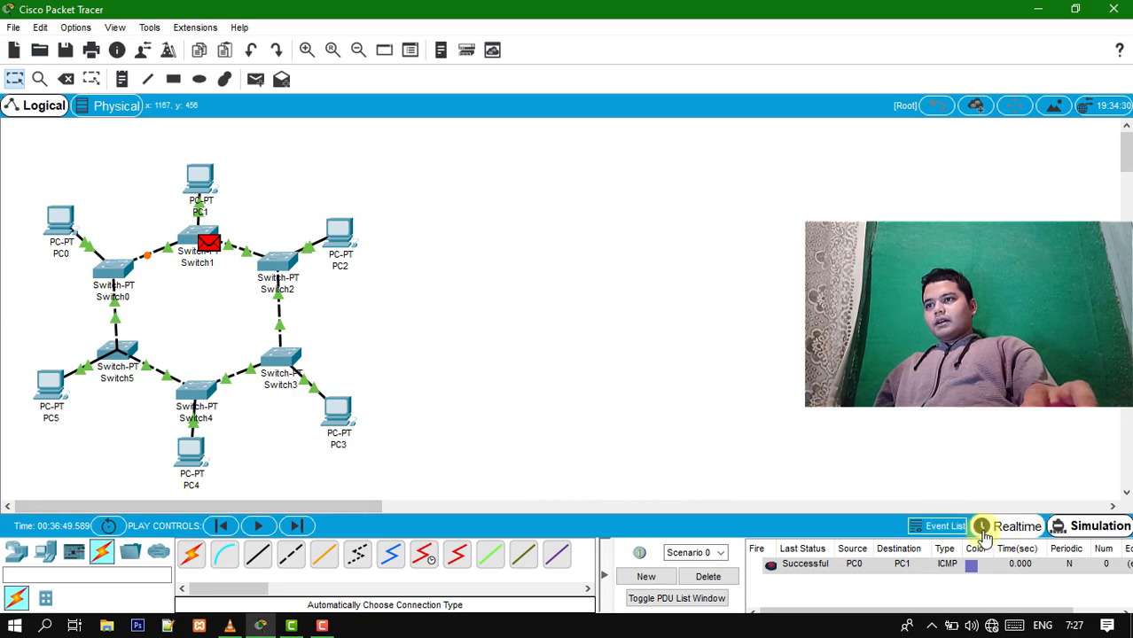
left_click(1017, 527)
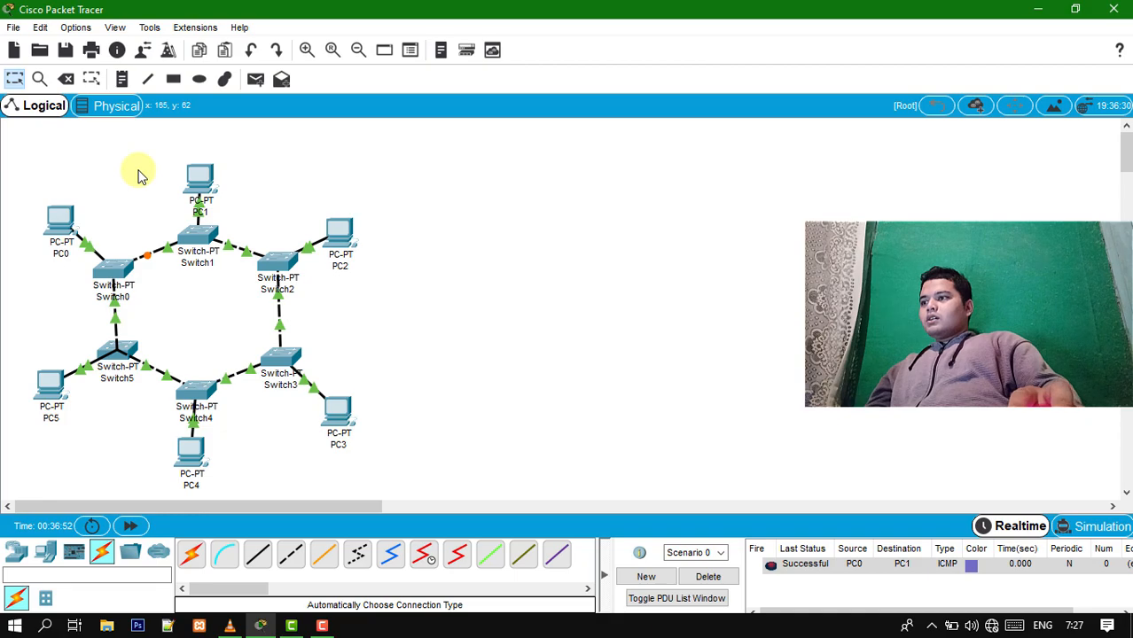
- Switch PC0's IPv4 configuration to DHCP and close its window
left_click(58, 229)
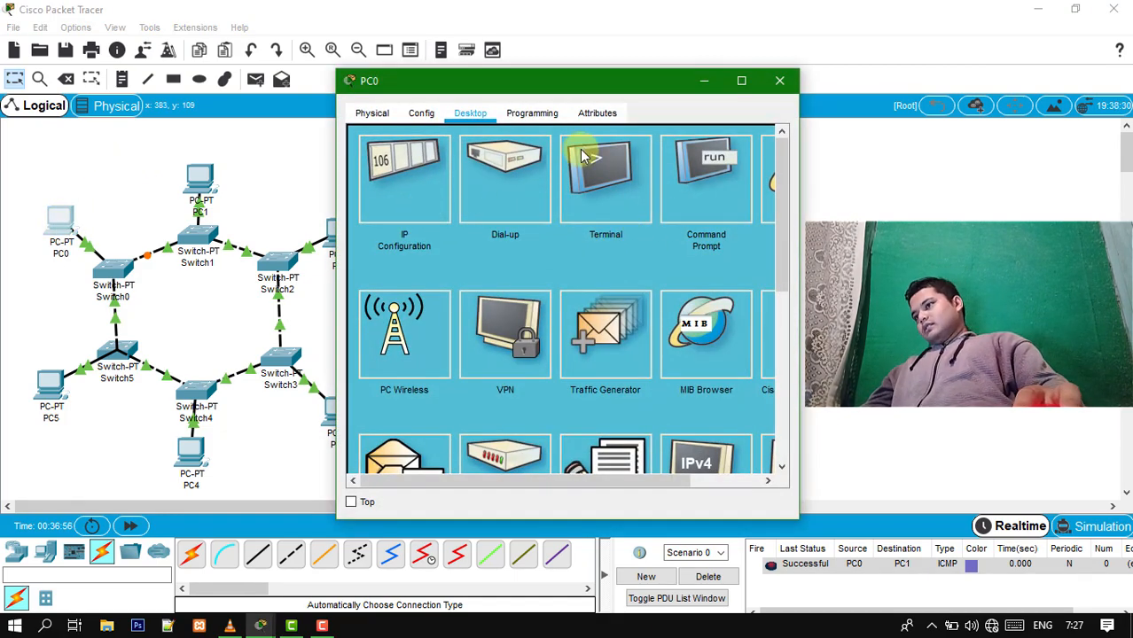
left_click(407, 193)
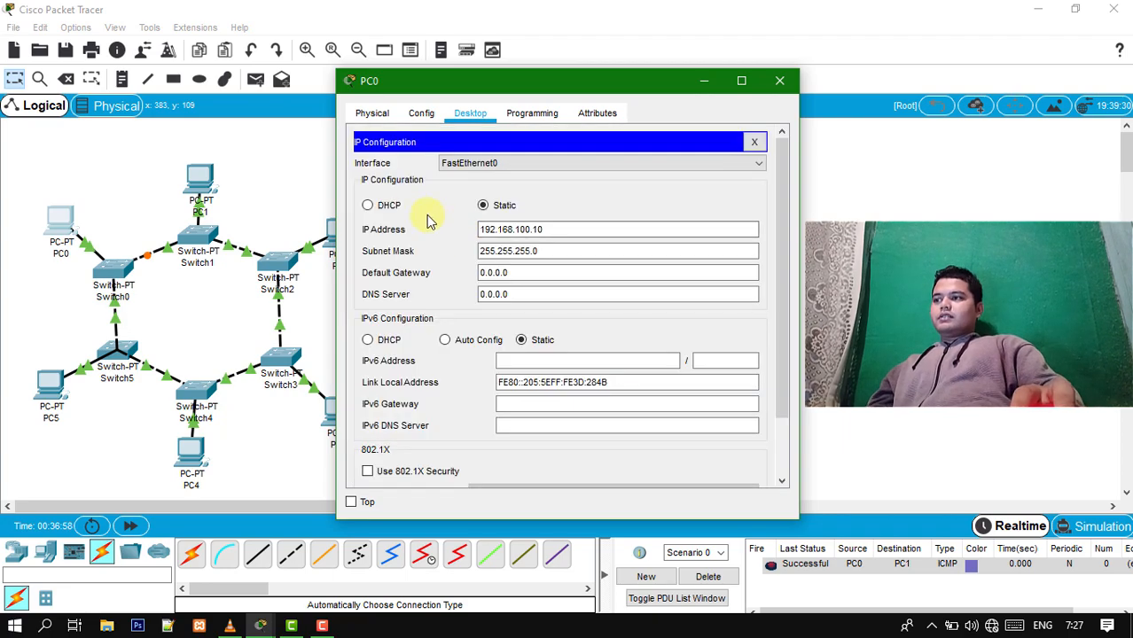
left_click(388, 208)
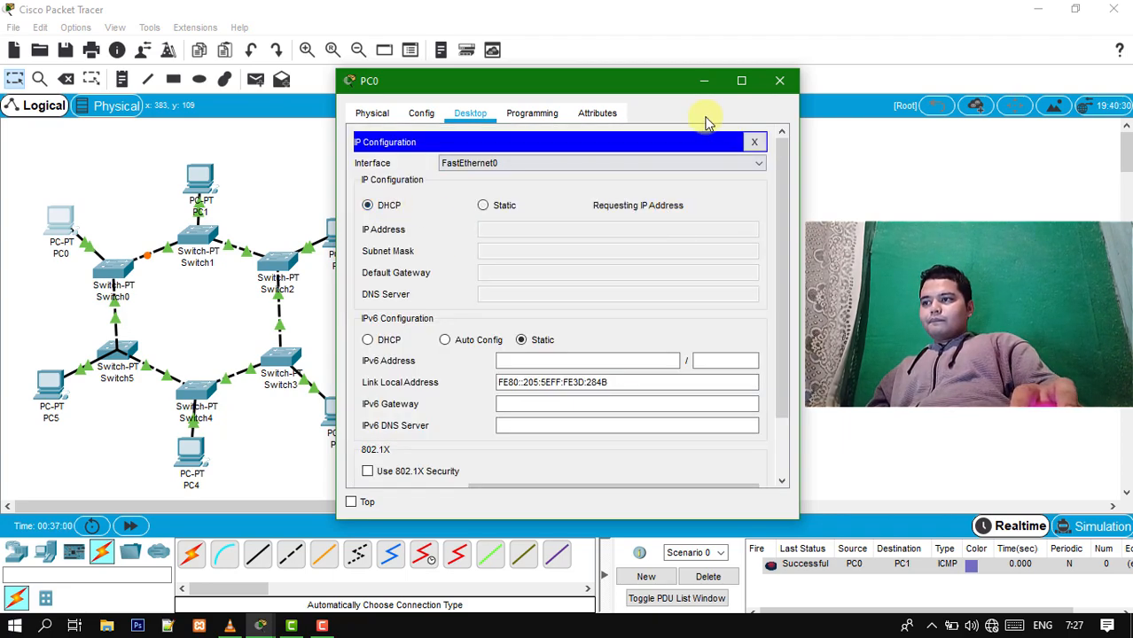
left_click(779, 80)
- Switch PC1's IPv4 configuration to DHCP and close its window
left_click(204, 180)
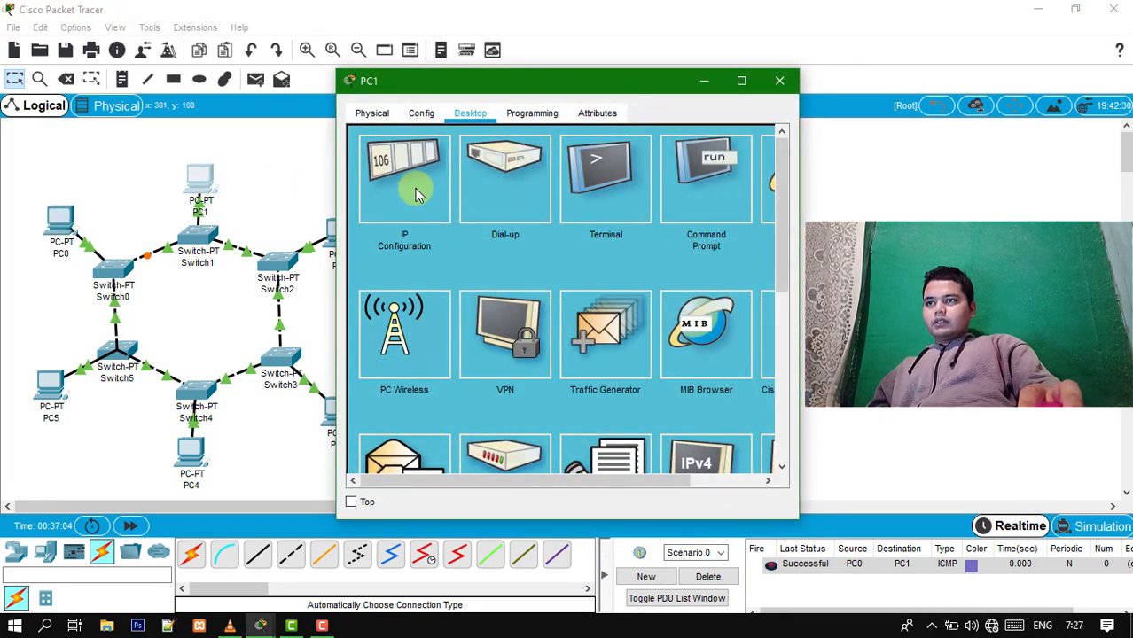
left_click(412, 182)
left_click(387, 205)
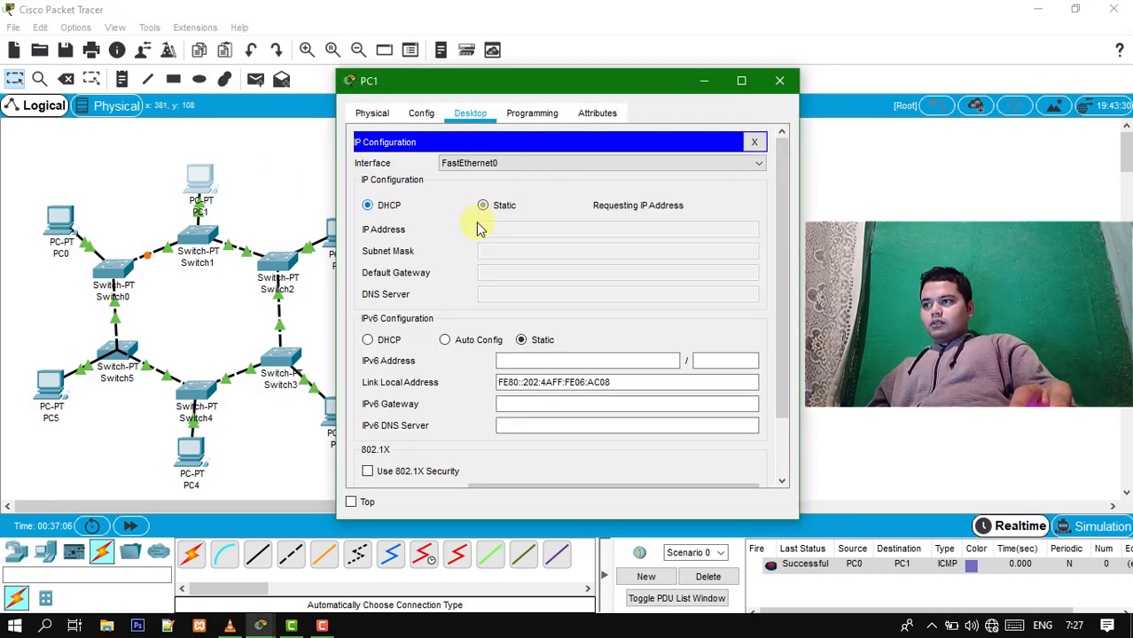
left_click(781, 81)
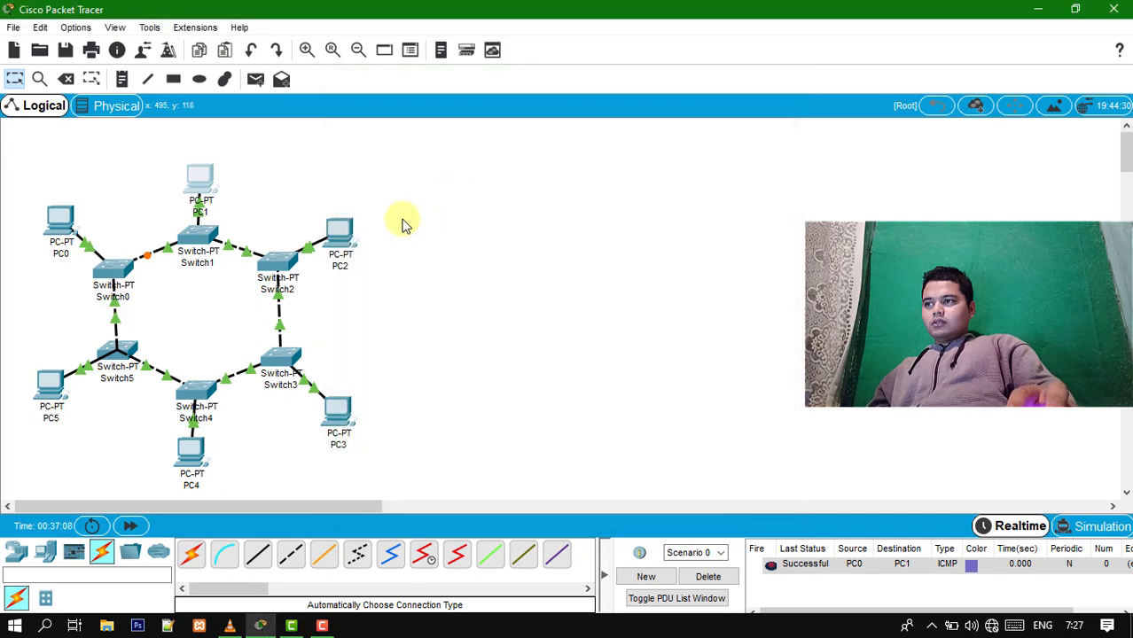
- Switch PC2's IPv4 configuration to DHCP and close its window
left_click(342, 233)
left_click(395, 200)
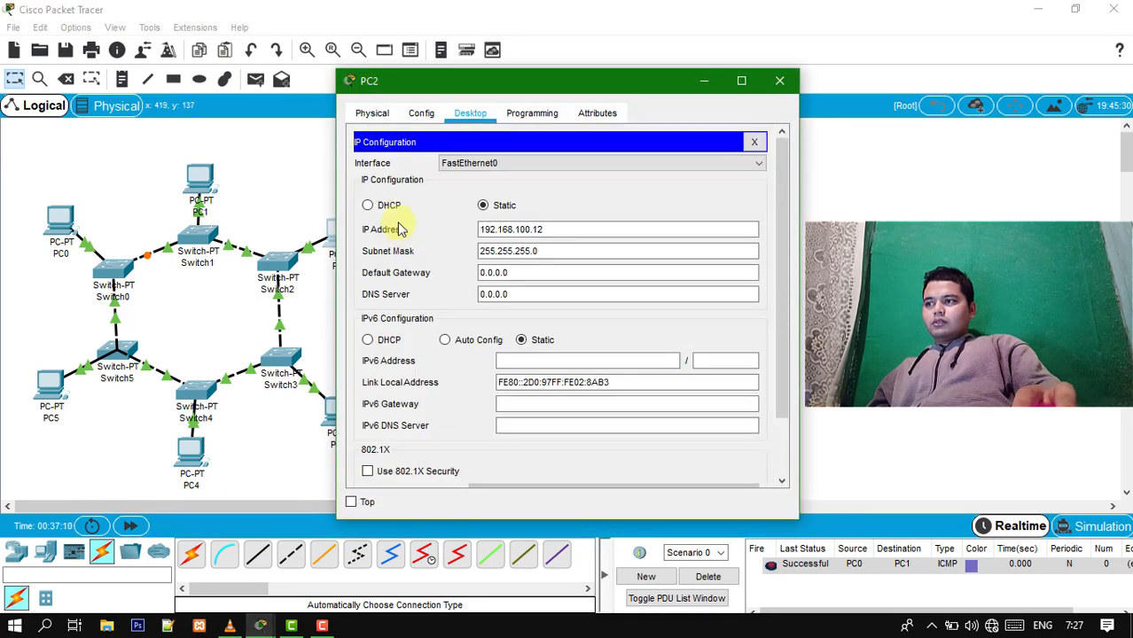
left_click(398, 207)
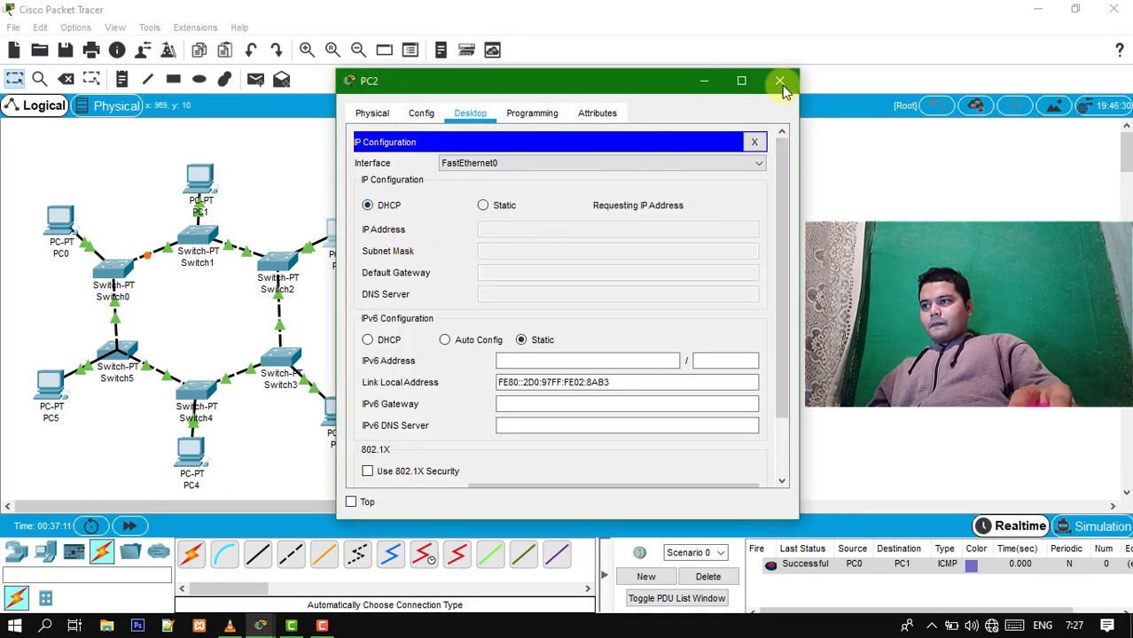
left_click(781, 82)
- Switch PC3's IPv4 configuration to DHCP and close its window
left_click(341, 403)
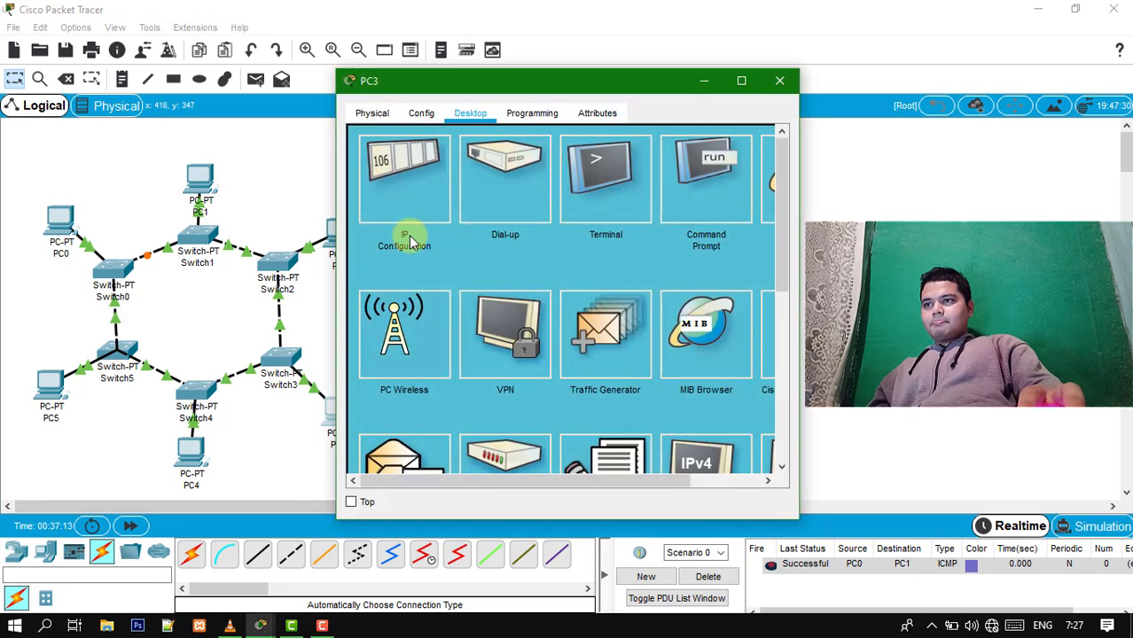
left_click(419, 206)
left_click(367, 205)
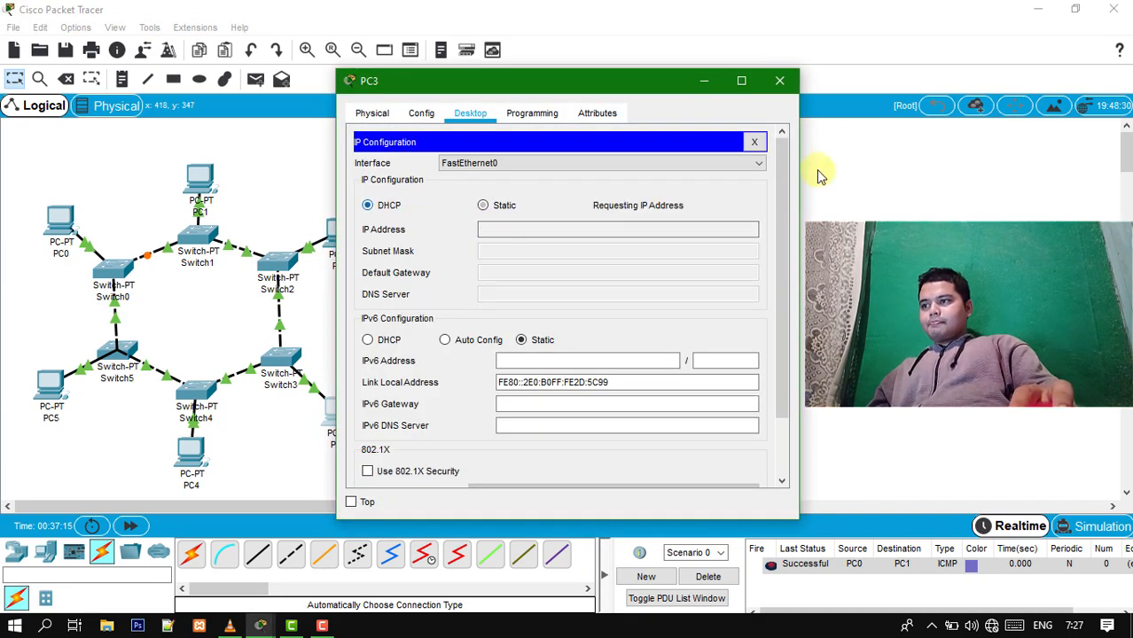
left_click(781, 81)
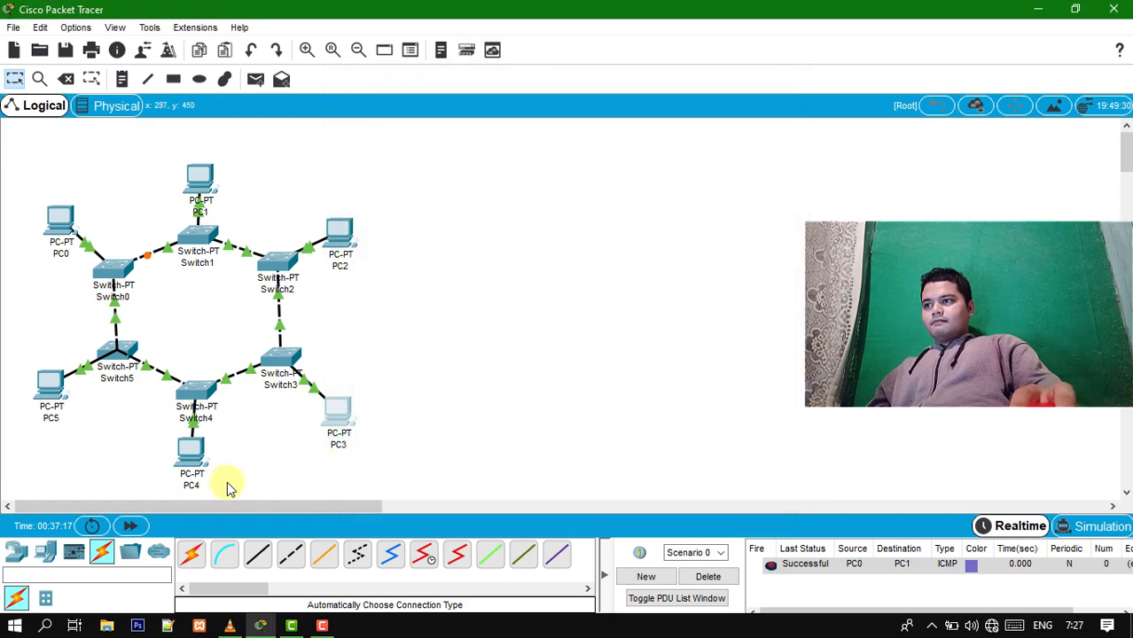
- Switch PC4's IPv4 configuration to DHCP and close its window
left_click(188, 451)
left_click(397, 225)
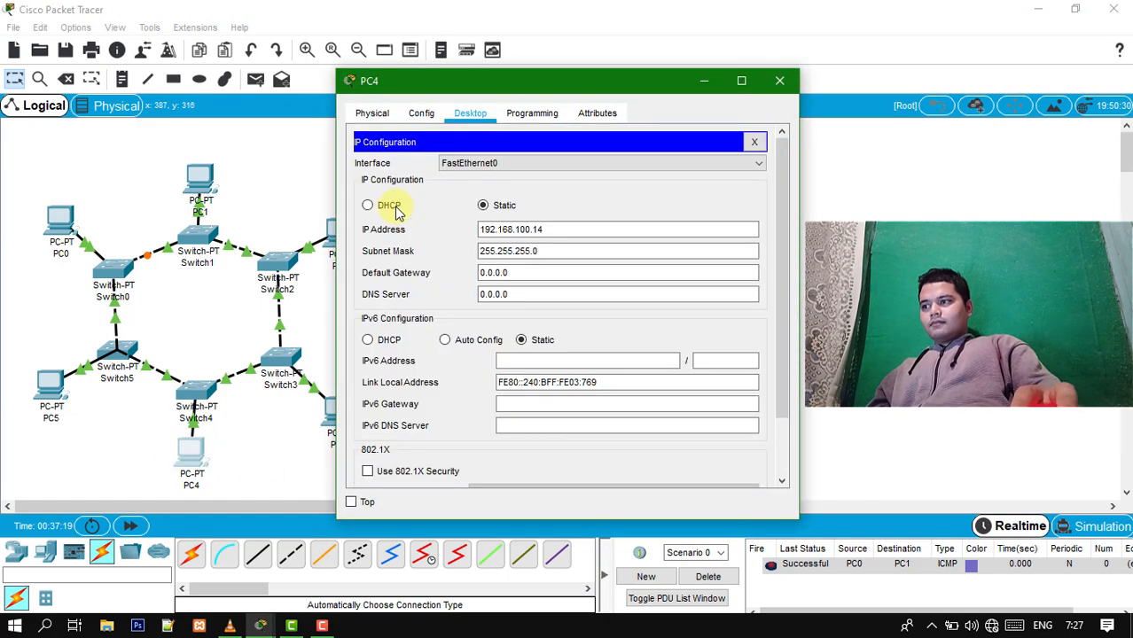
left_click(391, 206)
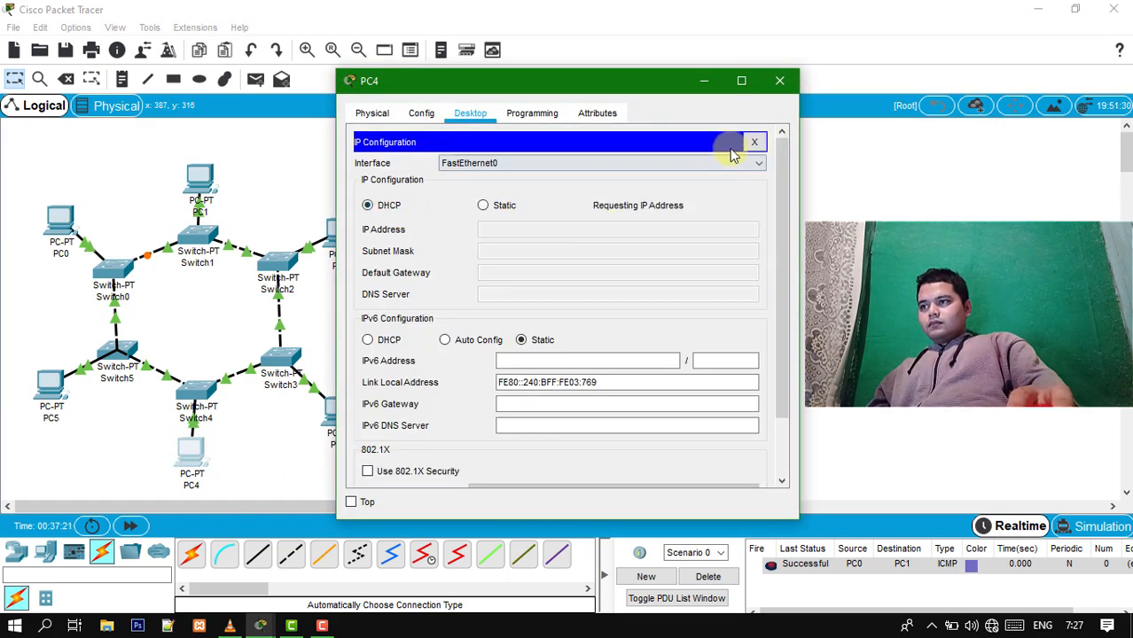
left_click(780, 81)
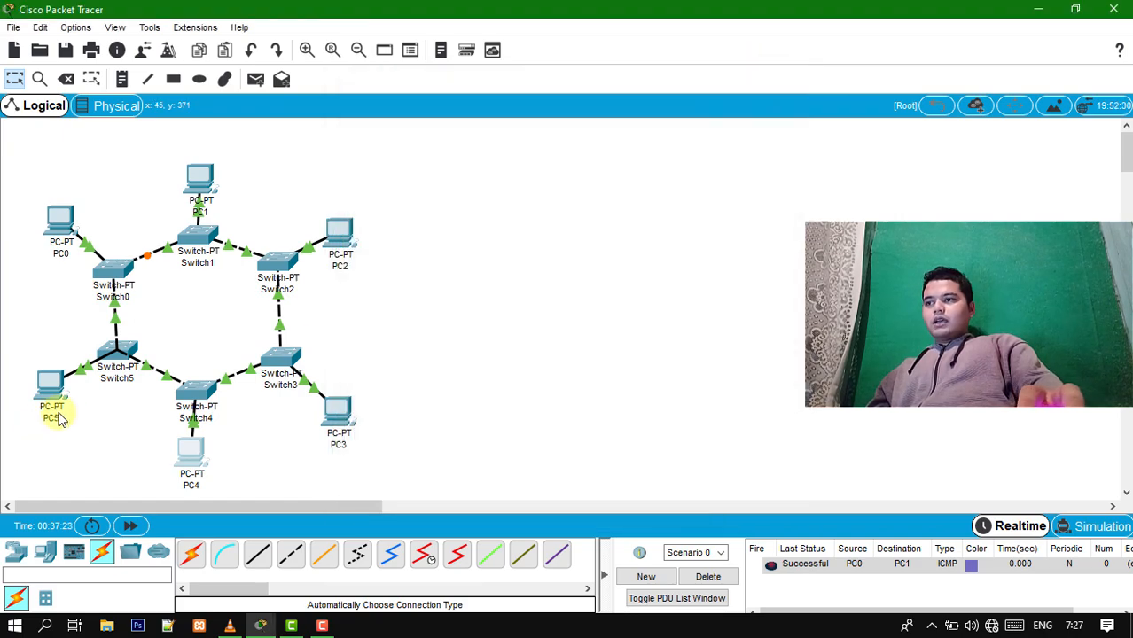
- Switch PC5's IPv4 configuration to DHCP and close its window
left_click(48, 383)
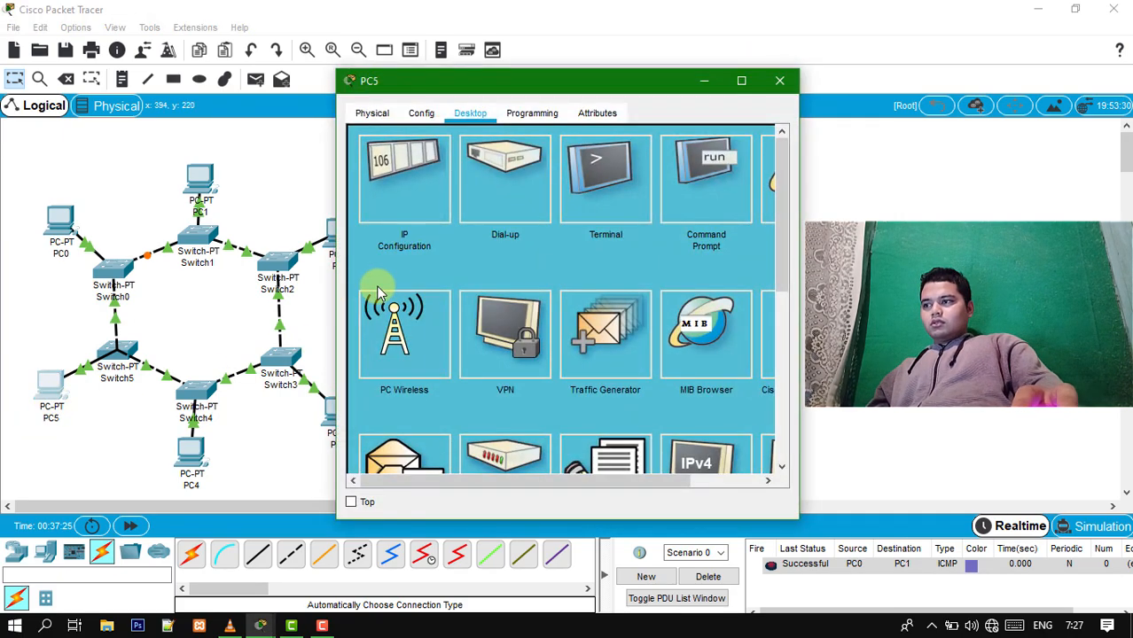
left_click(406, 188)
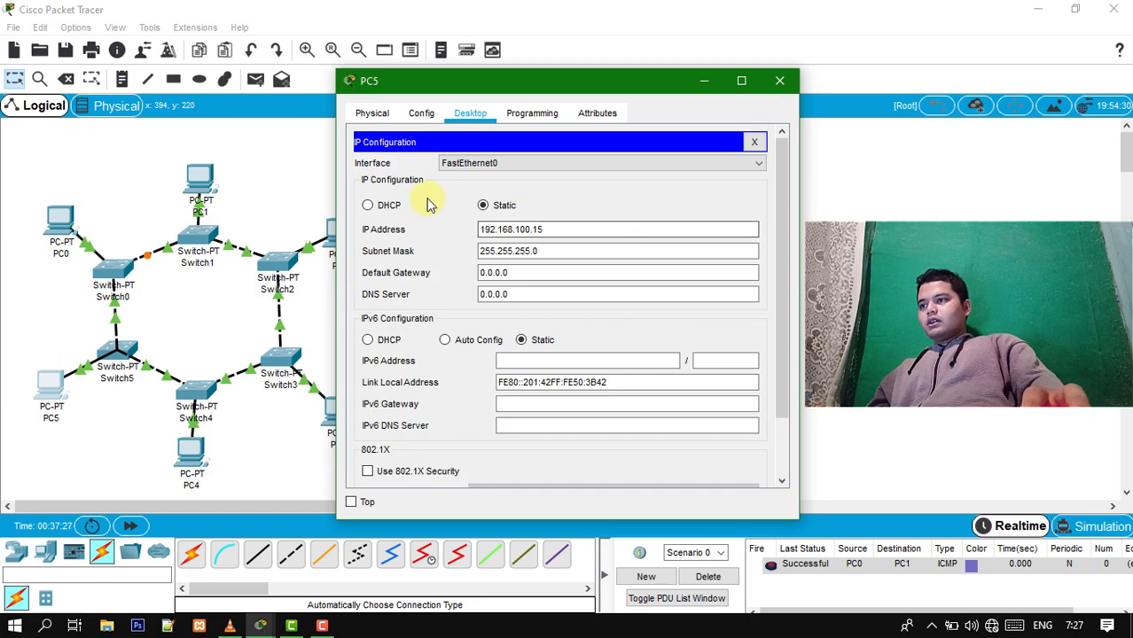
left_click(395, 205)
left_click(781, 81)
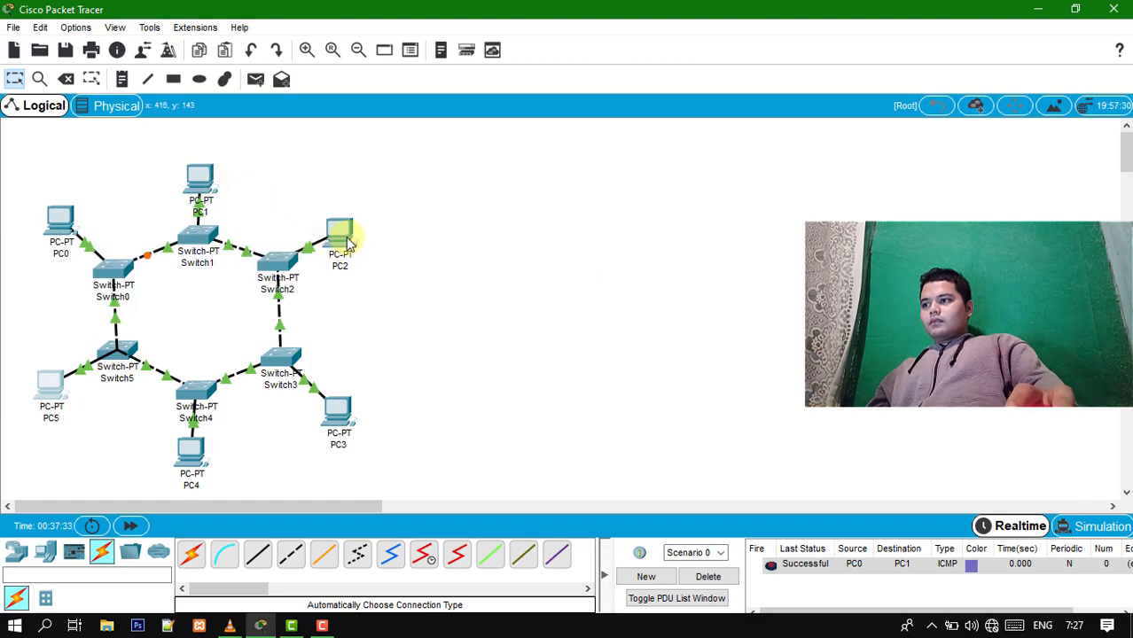
- Check the IP address that PC2 obtained, and briefly open and close its device window
mouse_move(350, 241)
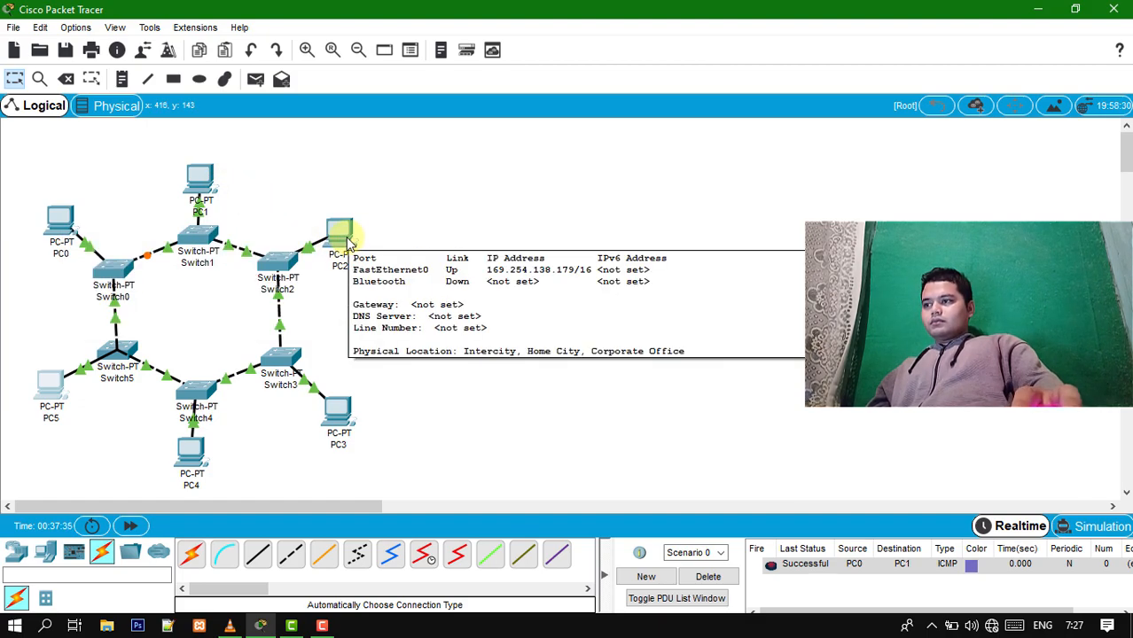
left_click(346, 238)
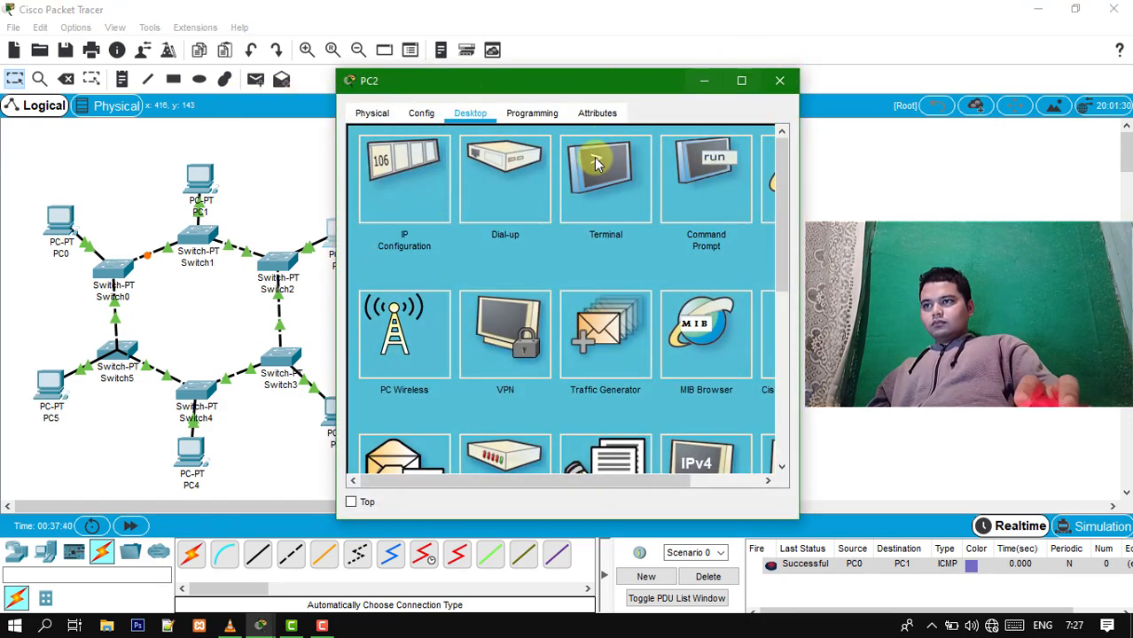
left_click(779, 80)
- Send a simple PDU from PC2 to PC3 to test the DHCP-configured PCs
left_click(255, 79)
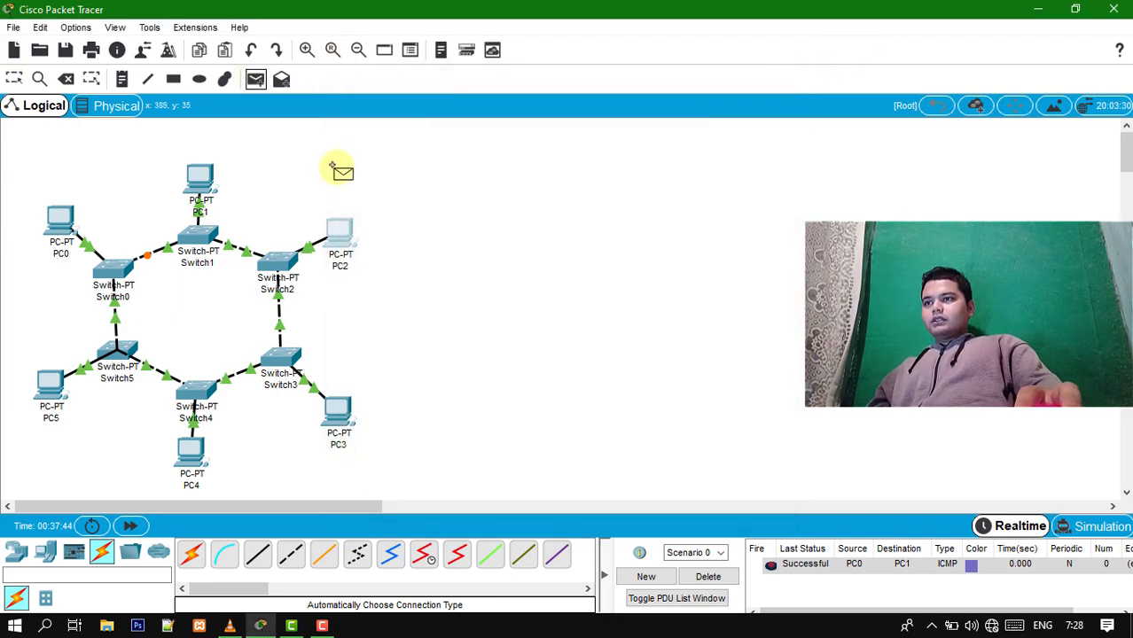
left_click(340, 243)
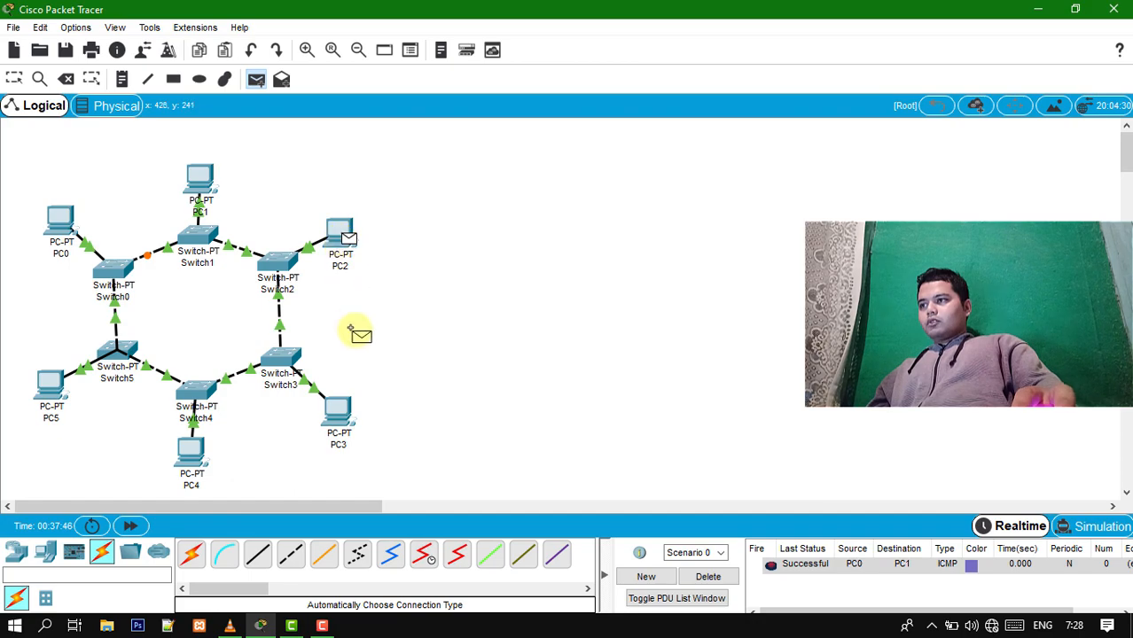
left_click(340, 428)
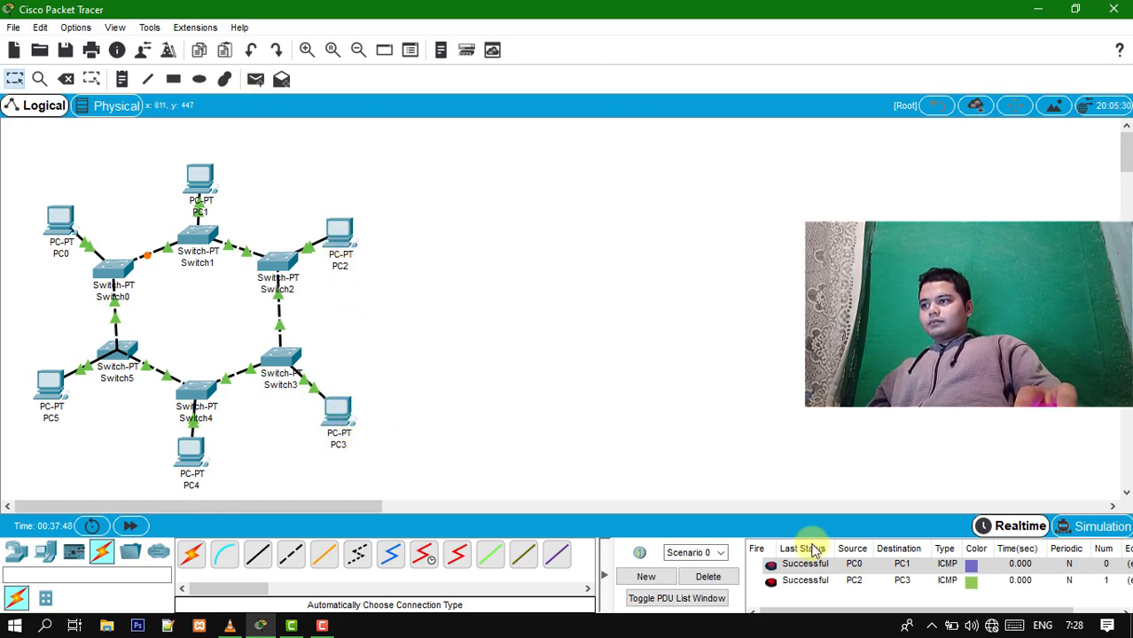
- Delete the current PDU scenario to clear the list and send a simple PDU from PC2 to PC1
left_click(709, 576)
left_click(256, 79)
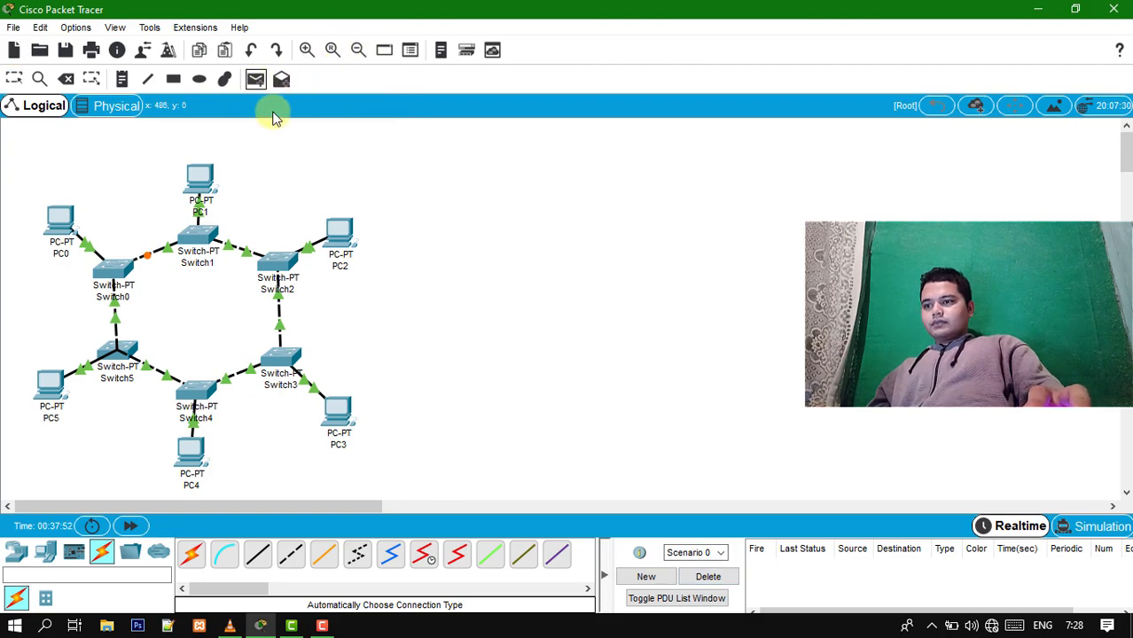
left_click(340, 236)
left_click(202, 177)
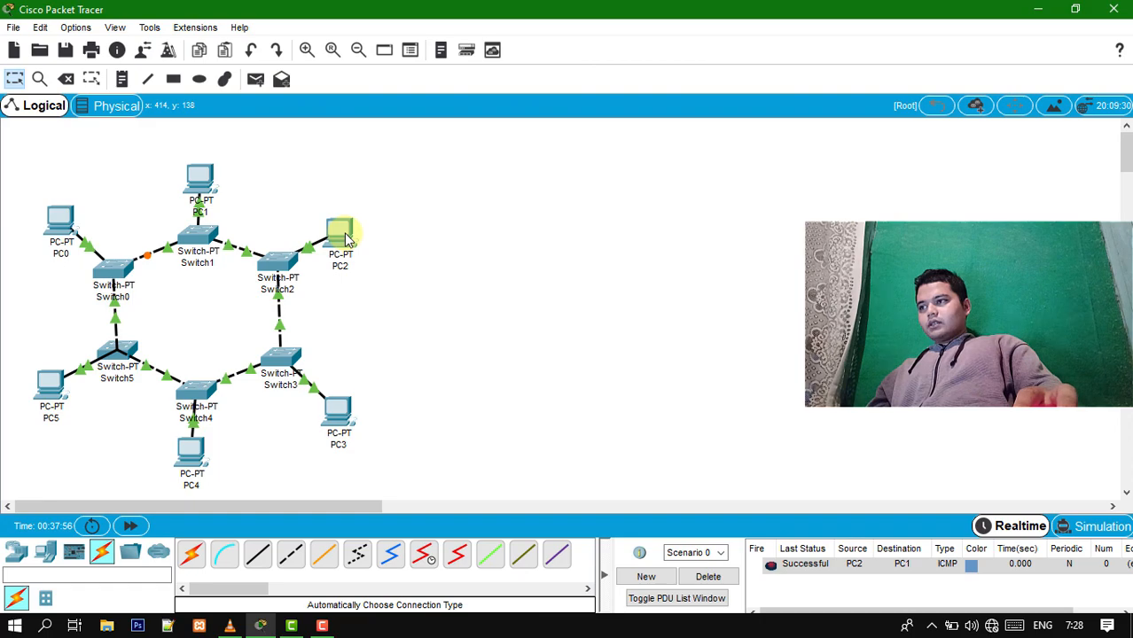
- Check the port and IP address details of PC2, PC3 and PC4 in the topology
mouse_move(348, 237)
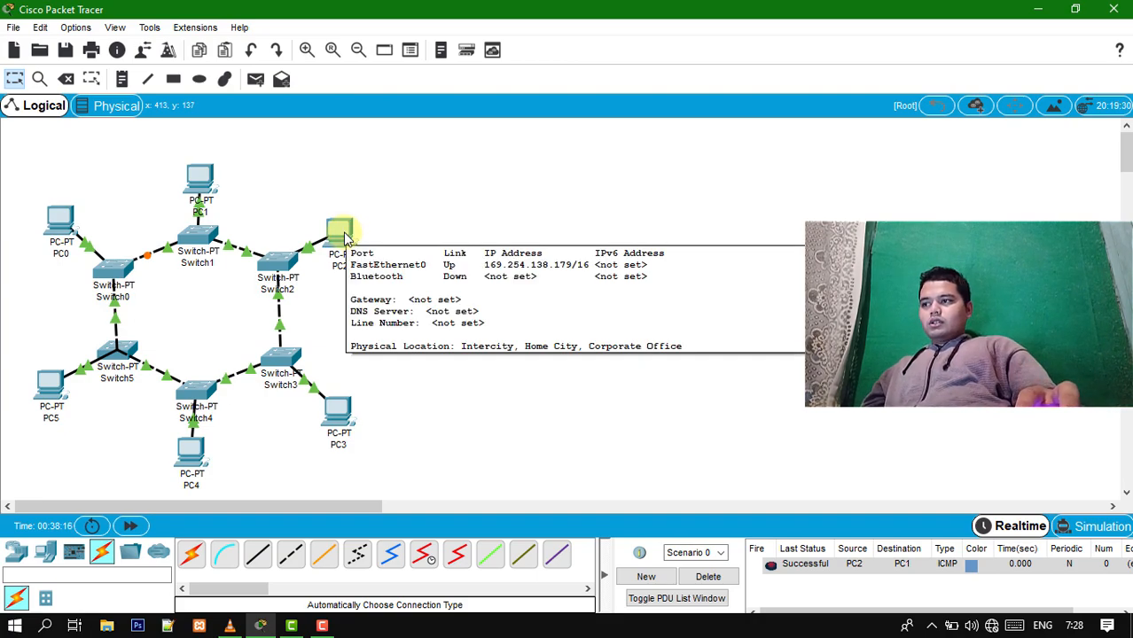
mouse_move(338, 406)
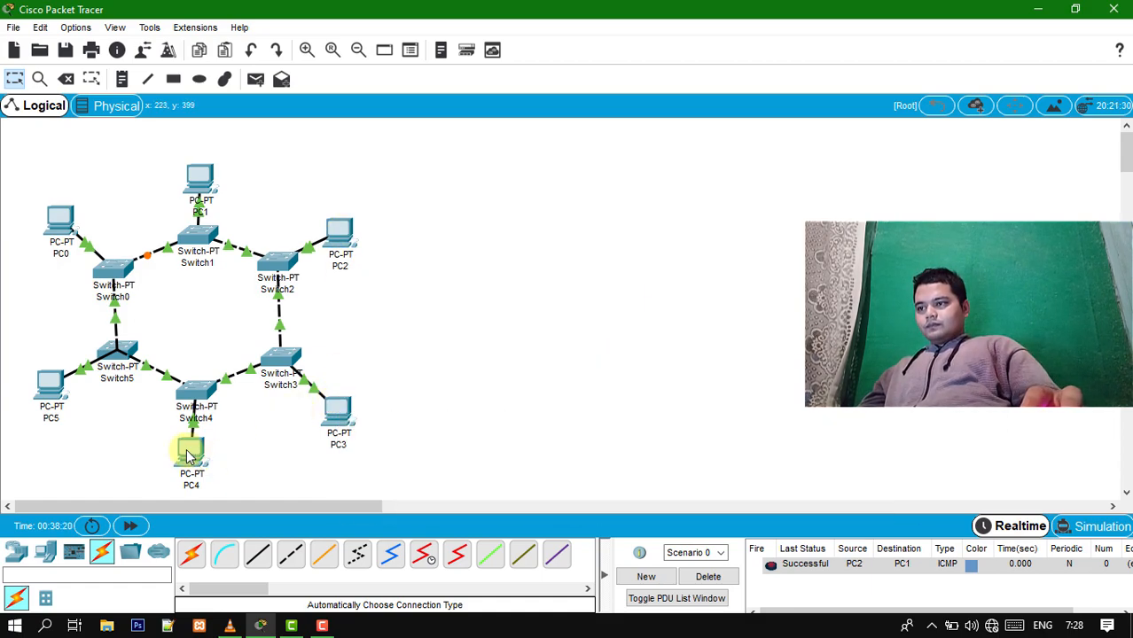
mouse_move(188, 453)
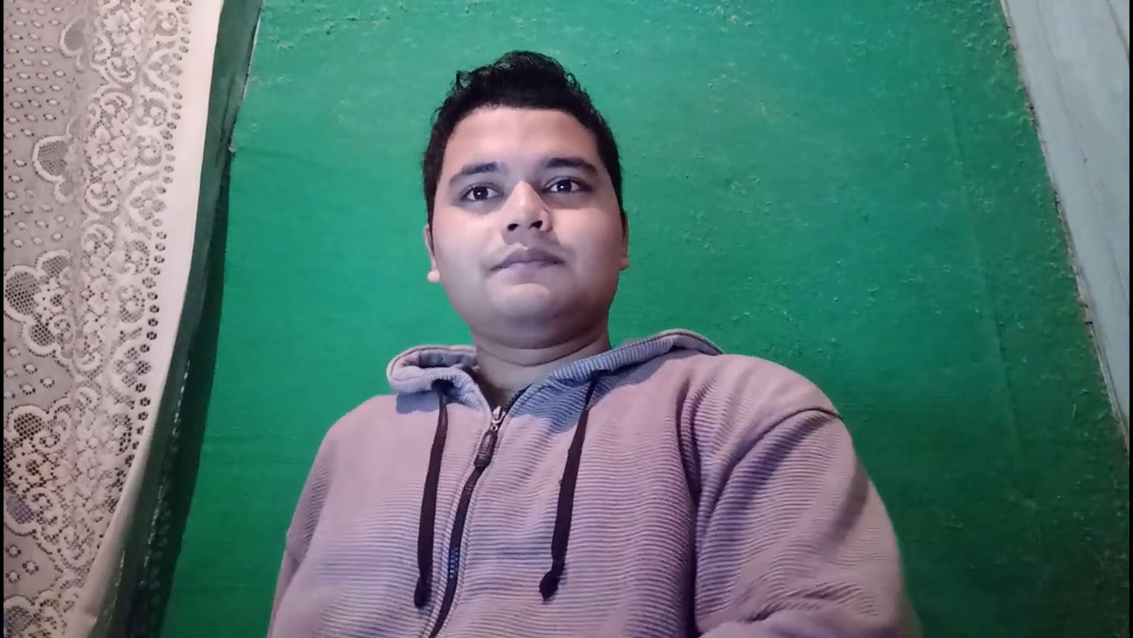